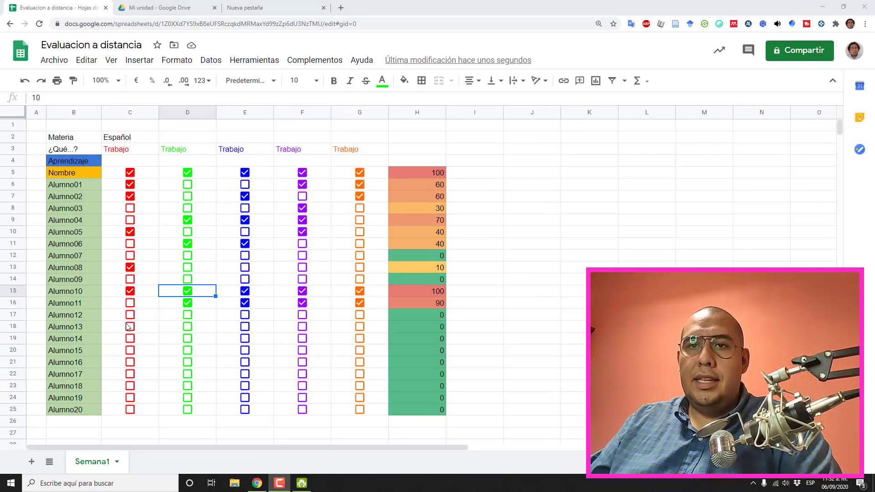
Tick C18, E18, F18 and G18 for Alumno13 and D19 for Alumno14, raising totals to 90 and 10
{"action": "left_click", "coordinate": [129, 326]}
{"action": "left_click", "coordinate": [187, 338]}
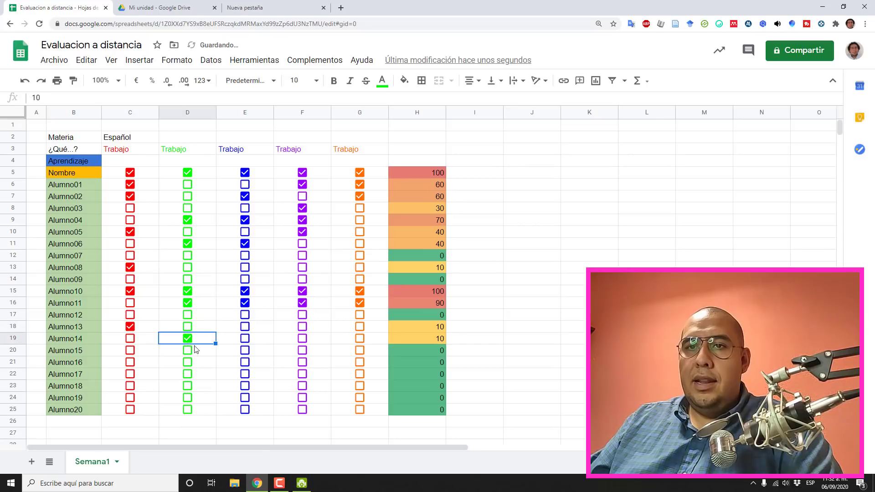
{"action": "left_click", "coordinate": [245, 327]}
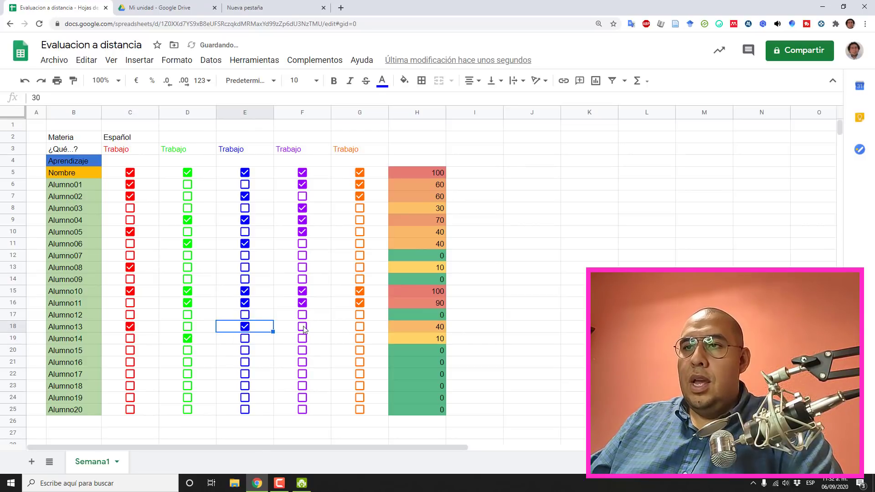
{"action": "left_click", "coordinate": [302, 327]}
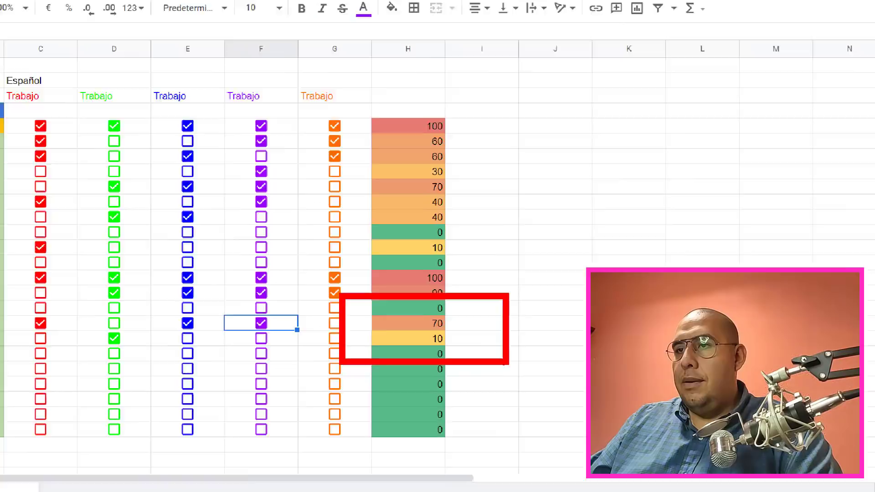
{"action": "left_click", "coordinate": [359, 327]}
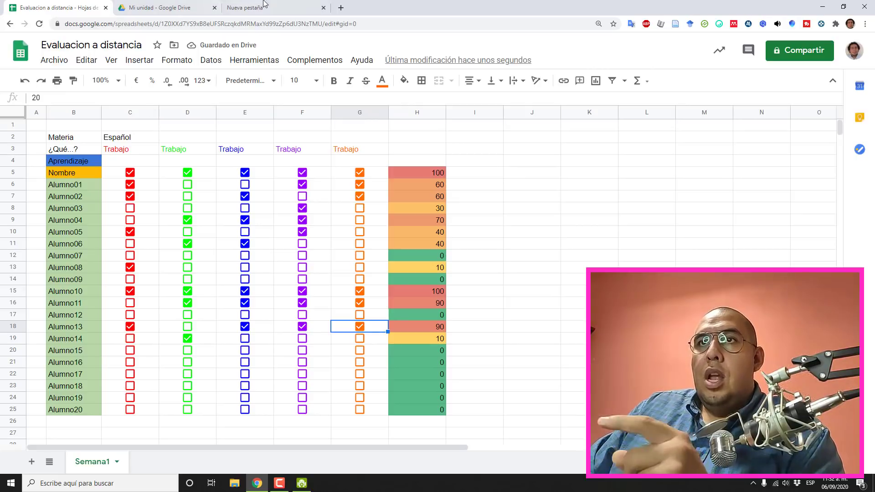
{"action": "left_click", "coordinate": [246, 8]}
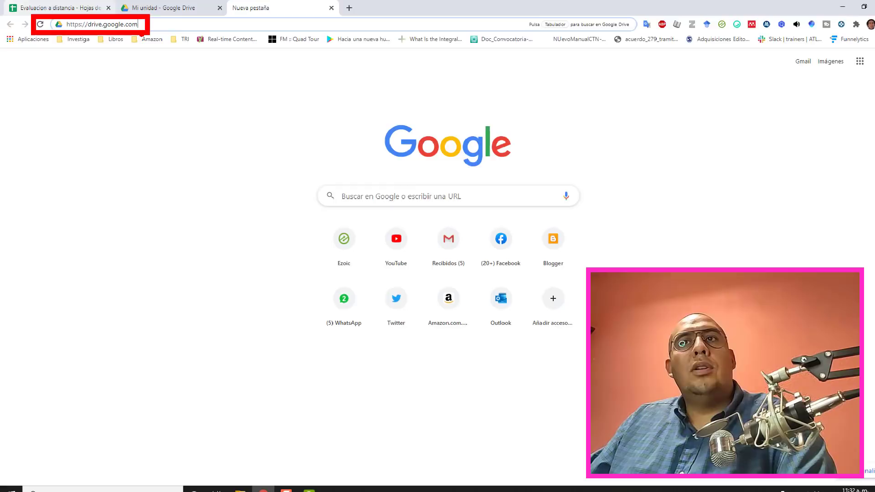
From Google Drive's Nuevo menu, create a blank Google Sheets spreadsheet
{"action": "left_click", "coordinate": [197, 4]}
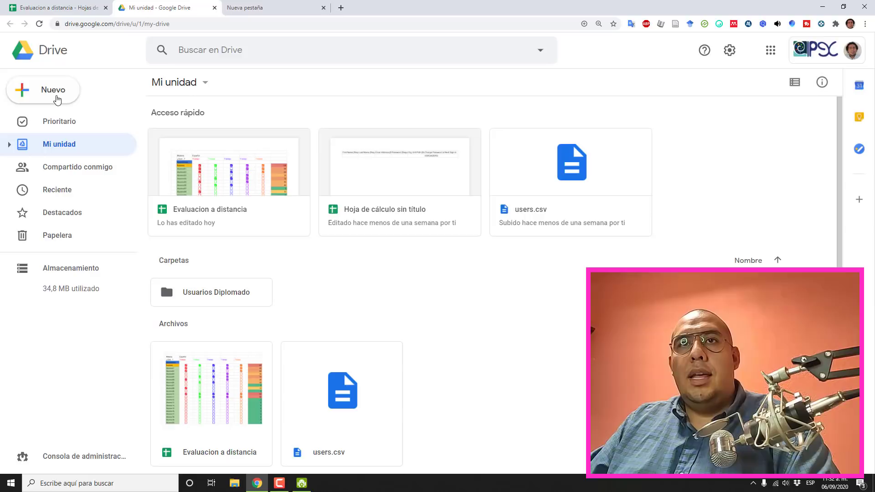
{"action": "left_click", "coordinate": [57, 99]}
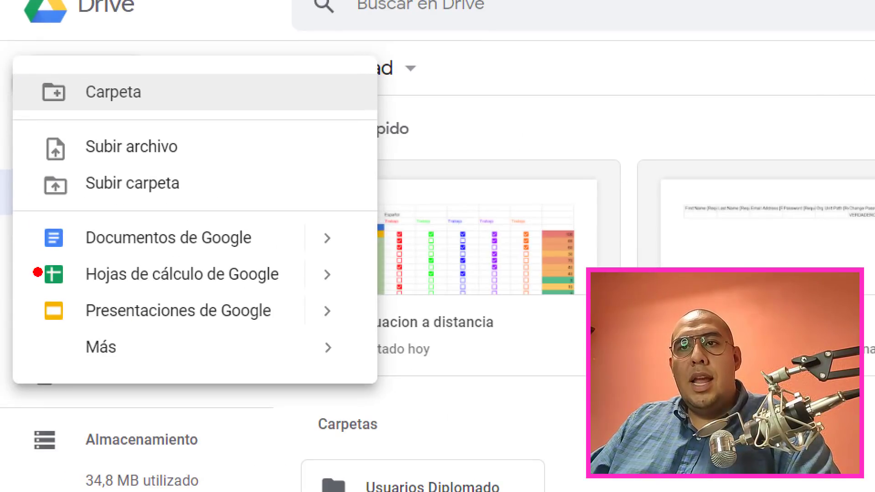
{"action": "key", "text": "Escape"}
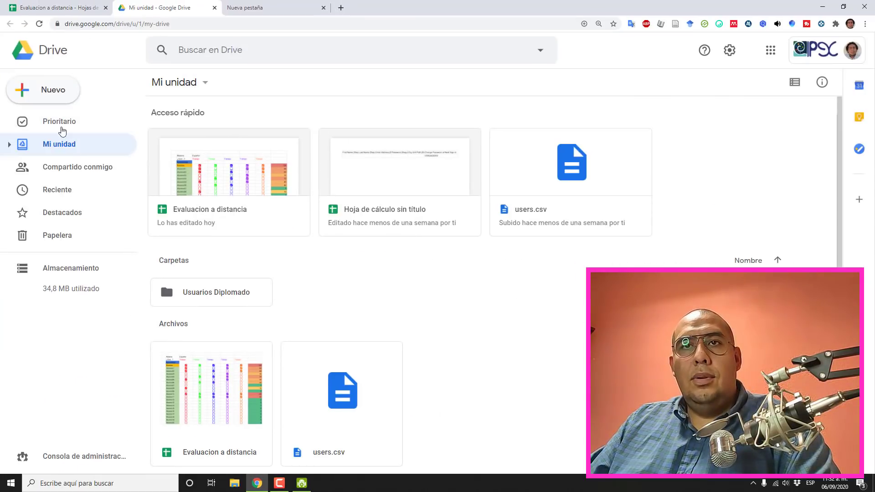
{"action": "left_click", "coordinate": [47, 91]}
{"action": "left_click", "coordinate": [106, 191]}
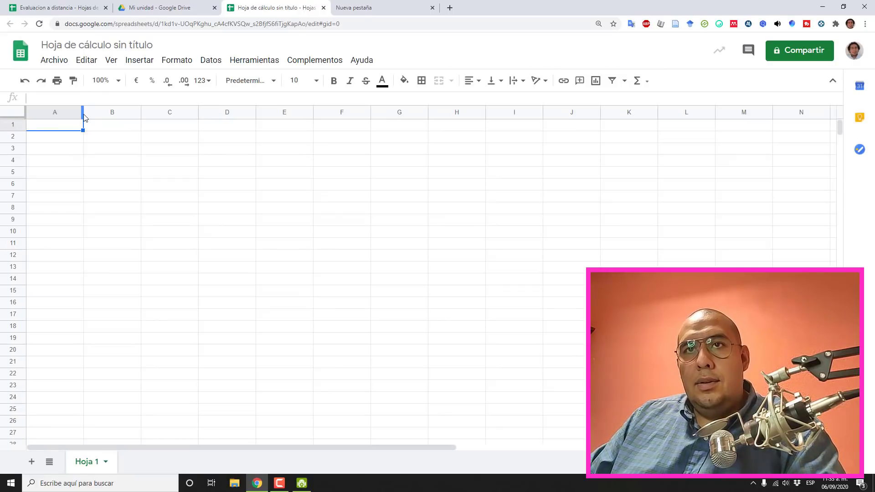
Shrink column A to a narrow width and make row 2 slightly taller
{"action": "left_click_drag", "start_coordinate": [83, 118], "coordinate": [51, 117]}
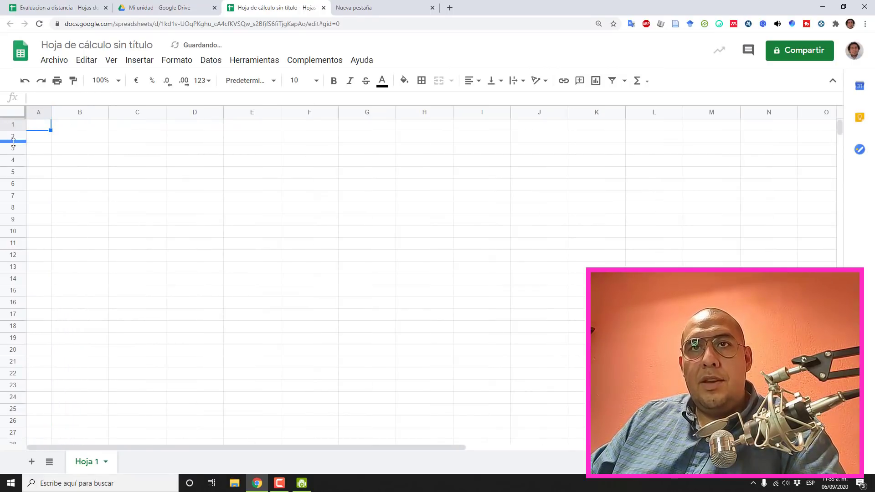
{"action": "left_click_drag", "start_coordinate": [50, 112], "coordinate": [87, 112]}
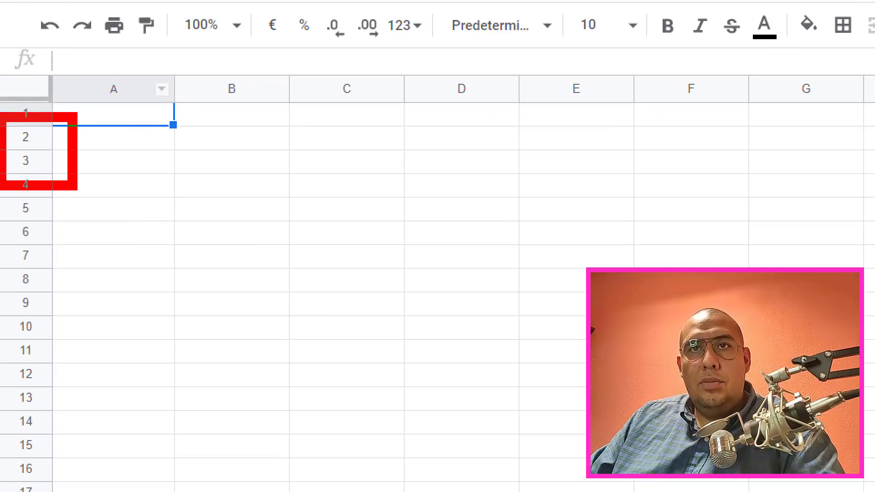
{"action": "left_click_drag", "start_coordinate": [14, 142], "coordinate": [13, 144]}
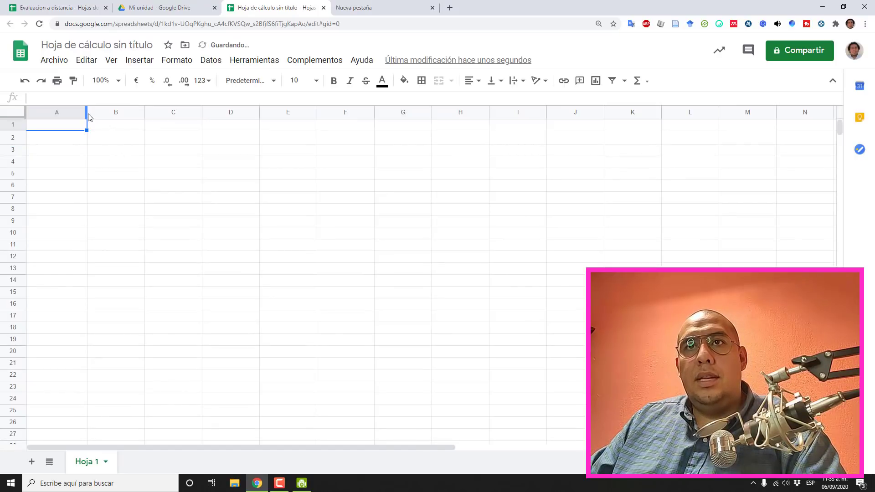
{"action": "left_click_drag", "start_coordinate": [82, 114], "coordinate": [51, 114]}
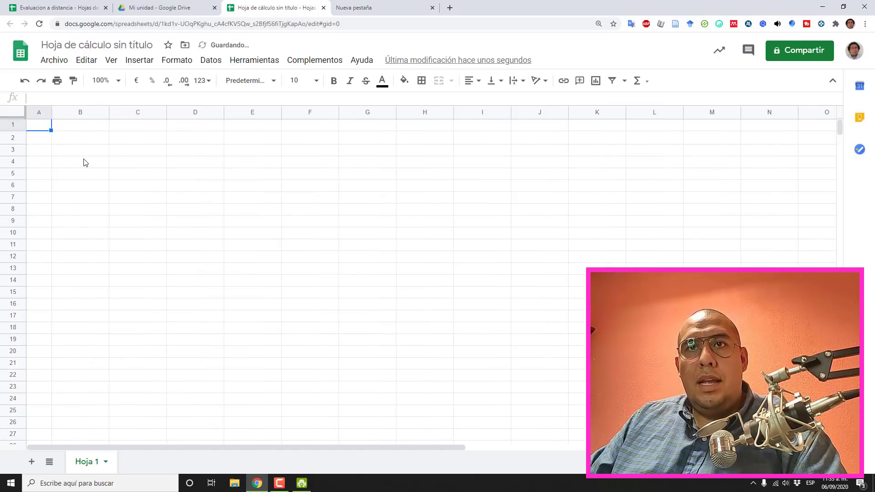
Enter 'Nombre' in B4 and fill Alumno 01 through Alumno 22 down B5:B26
{"action": "left_click", "coordinate": [84, 162]}
{"action": "type", "text": "No"}
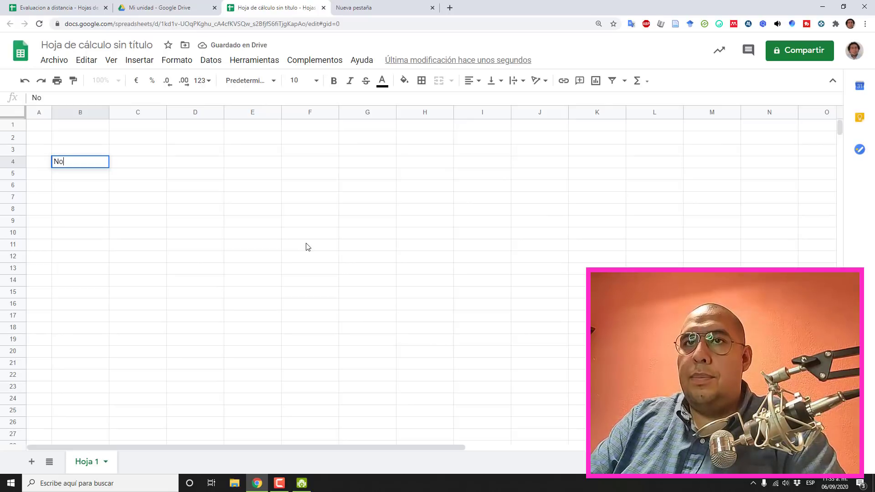
{"action": "type", "text": "mbre"}
{"action": "key", "text": "Return"}
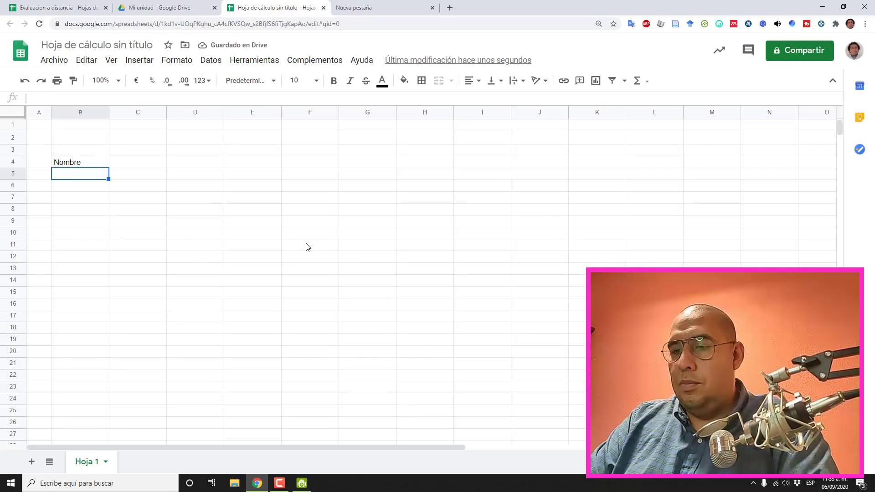
{"action": "type", "text": "Alumno"}
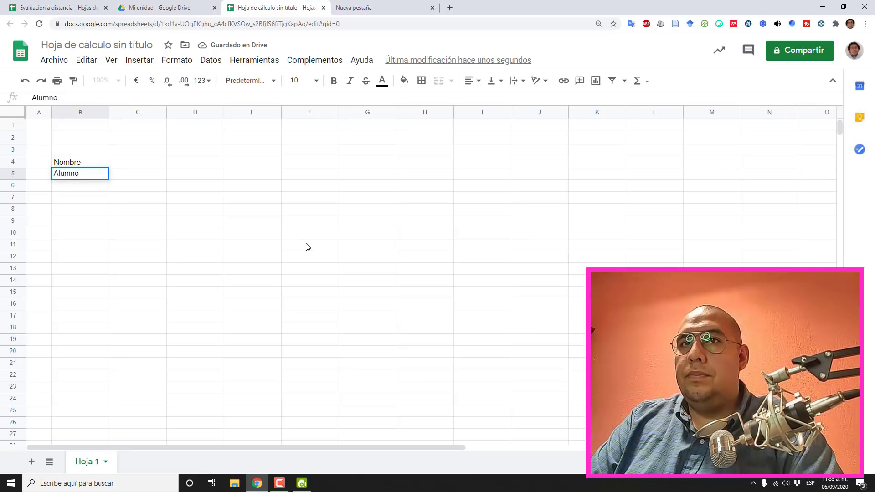
{"action": "type", "text": " 01"}
{"action": "key", "text": "Return"}
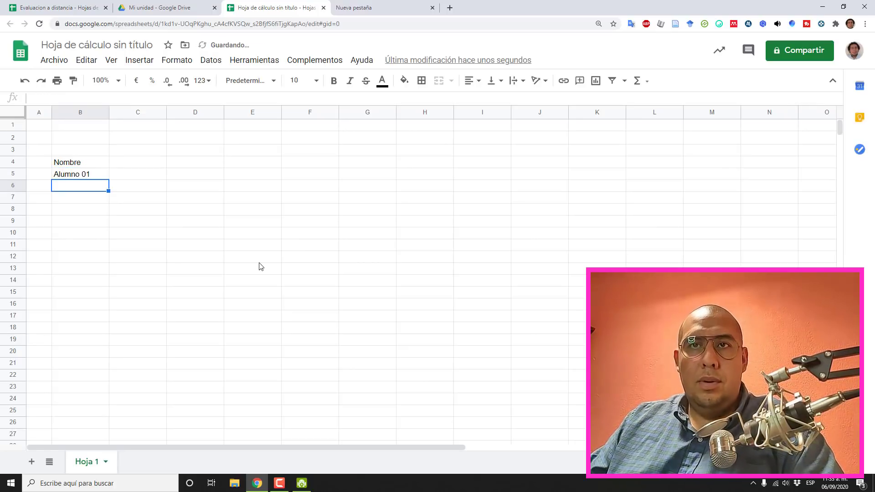
{"action": "key", "text": "Up"}
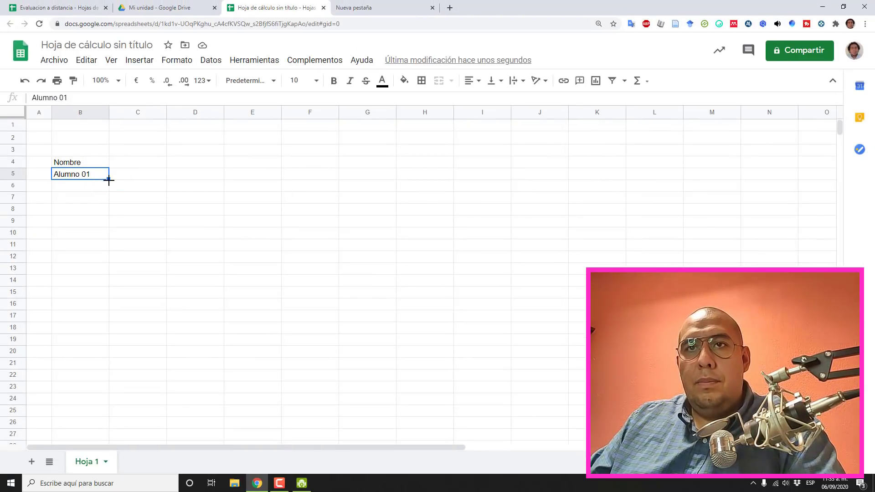
{"action": "left_click_drag", "start_coordinate": [114, 216], "coordinate": [97, 426]}
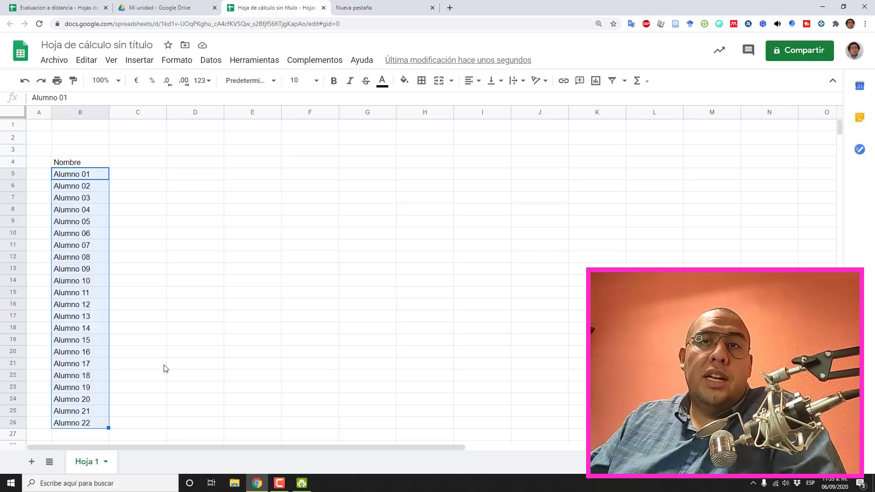
Enter 'Aprendizaje/ Tema' in B3 and widen column B to fit it
{"action": "left_click", "coordinate": [145, 162]}
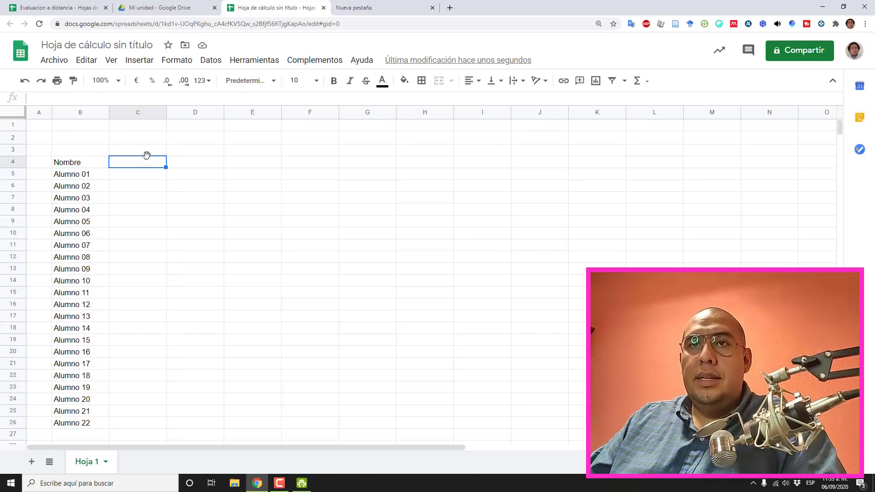
{"action": "left_click", "coordinate": [56, 8]}
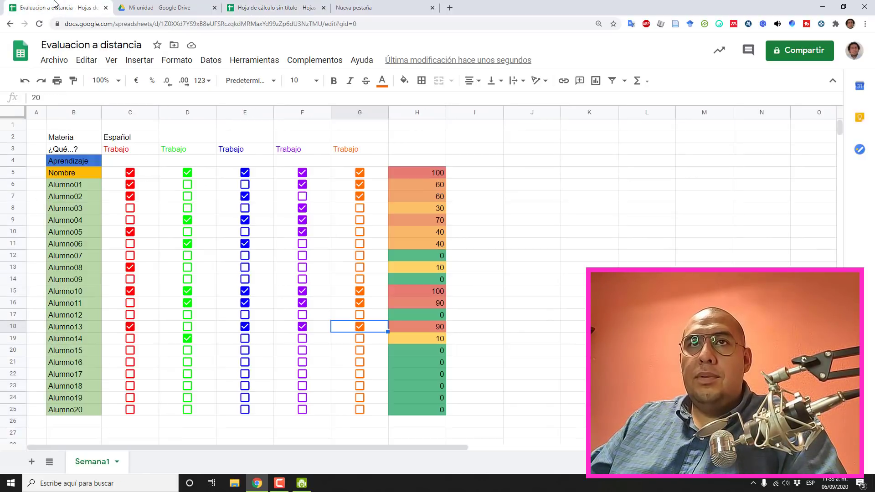
{"action": "left_click", "coordinate": [279, 5]}
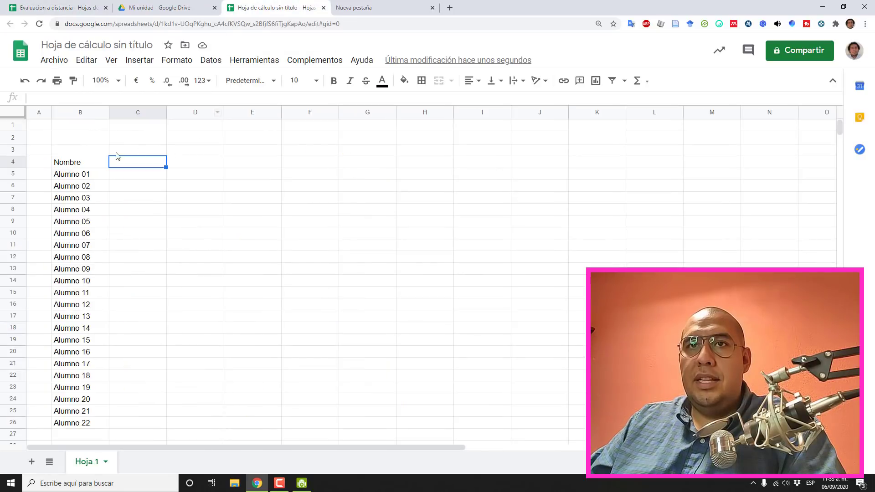
{"action": "left_click", "coordinate": [85, 152]}
{"action": "type", "text": "Ap"}
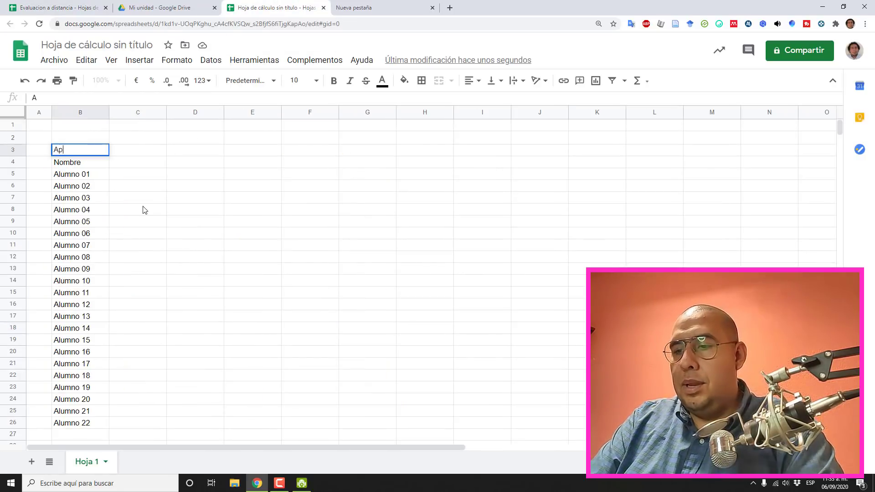
{"action": "type", "text": "rendizaje/"}
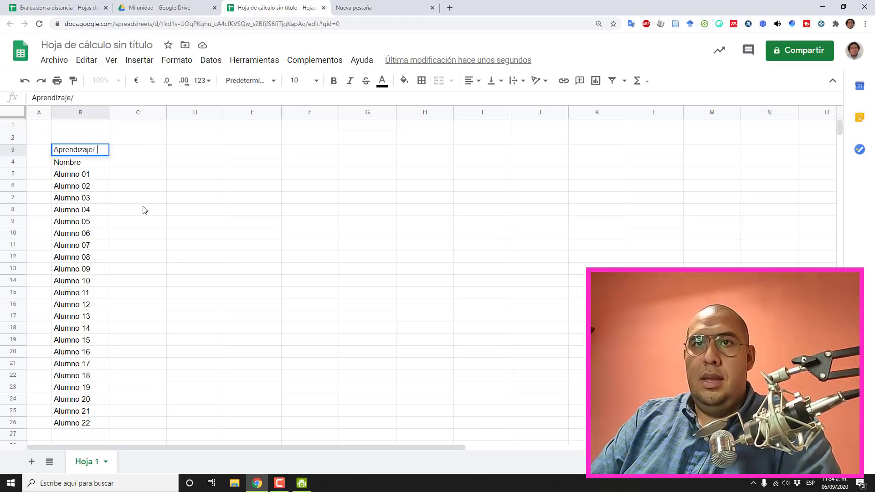
{"action": "type", "text": " TEm"}
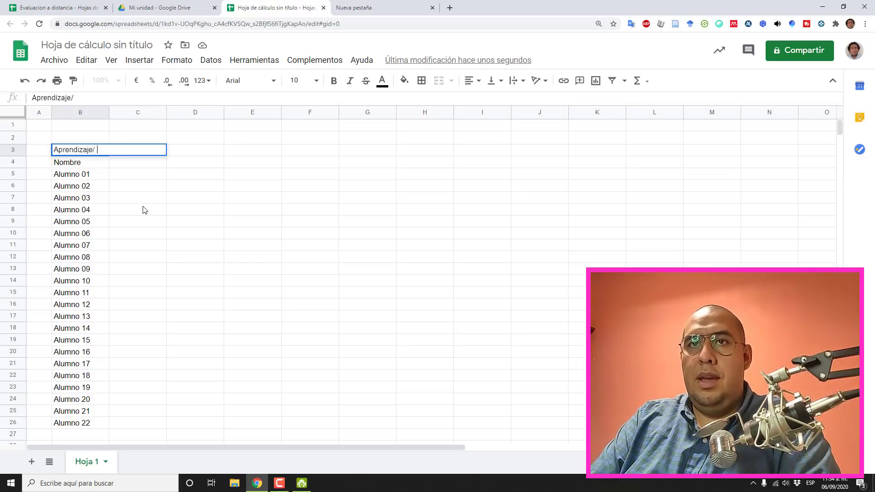
{"action": "type", "text": "ma"}
{"action": "key", "text": "Return"}
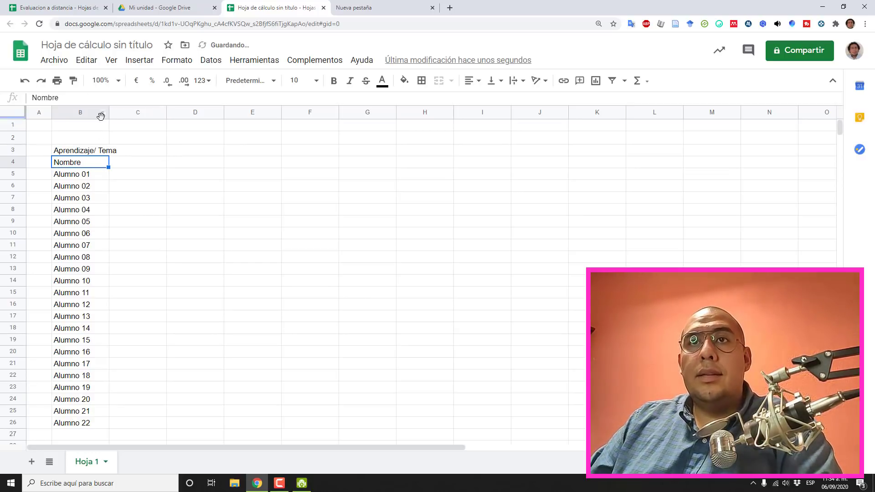
{"action": "left_click_drag", "start_coordinate": [108, 111], "coordinate": [129, 111]}
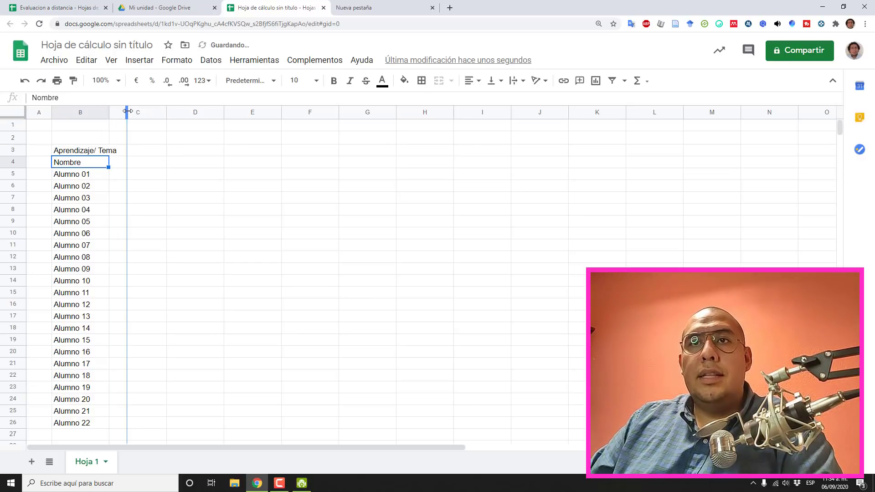
Add the label '¿Qué...?' in B2, checking it against the Evaluacion a distancia sheet
{"action": "left_click", "coordinate": [45, 5]}
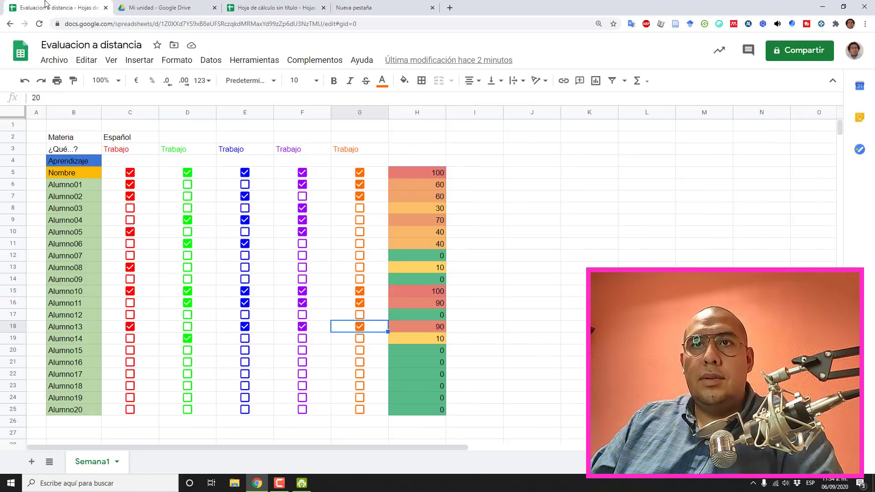
{"action": "left_click", "coordinate": [268, 7]}
{"action": "left_click", "coordinate": [90, 139]}
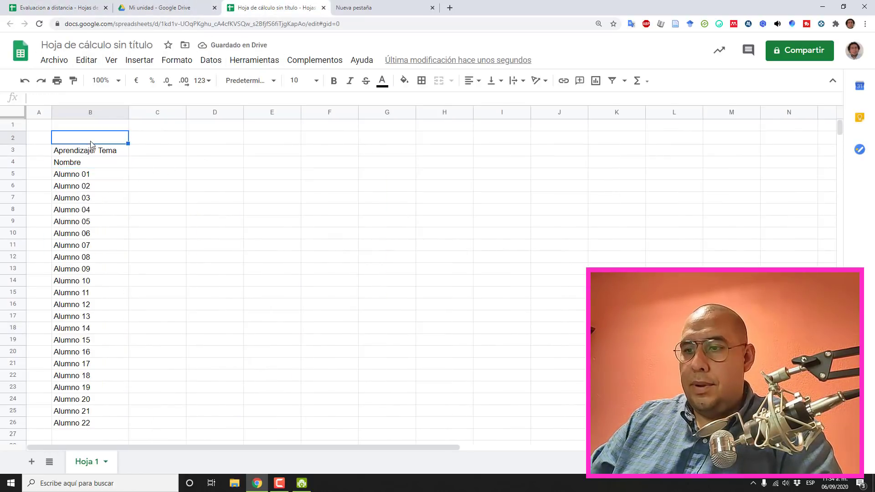
{"action": "type", "text": "¿Qué"}
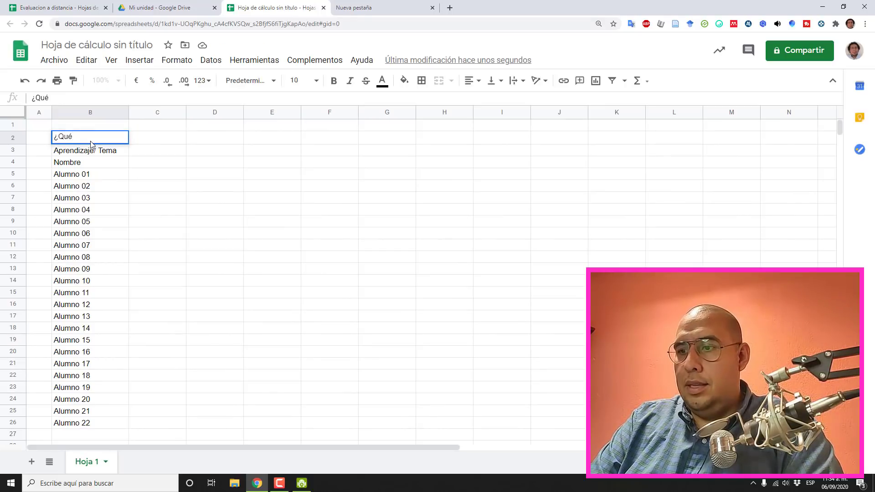
{"action": "type", "text": "...?"}
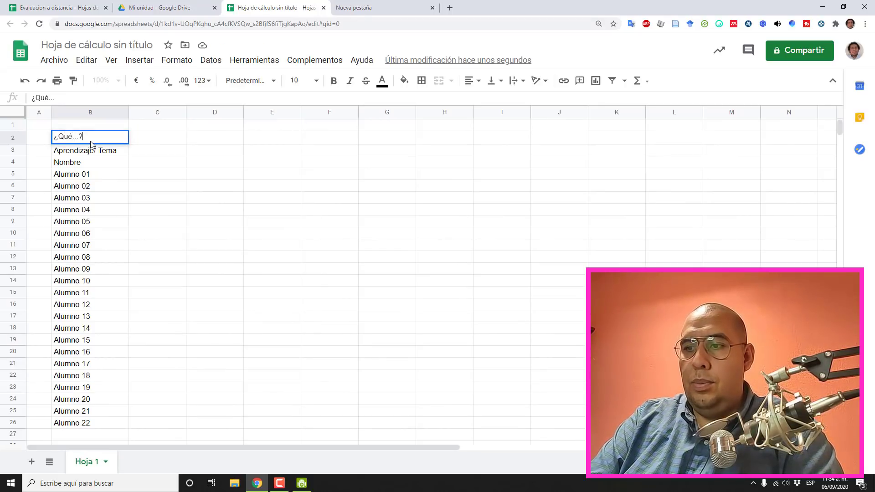
{"action": "left_click", "coordinate": [180, 142]}
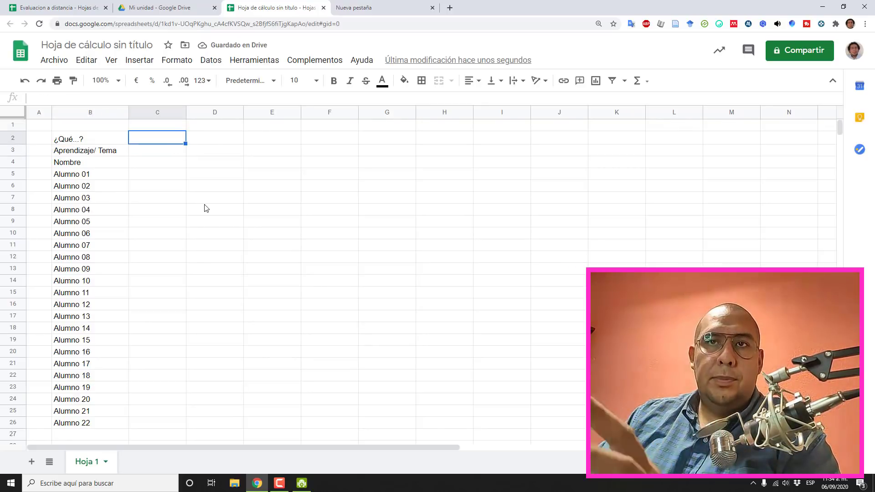
{"action": "left_click", "coordinate": [23, 4]}
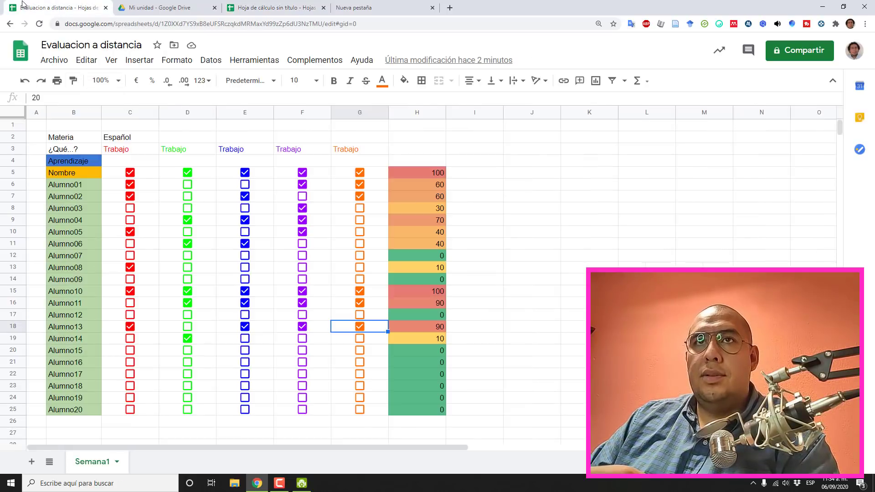
{"action": "left_click", "coordinate": [231, 4]}
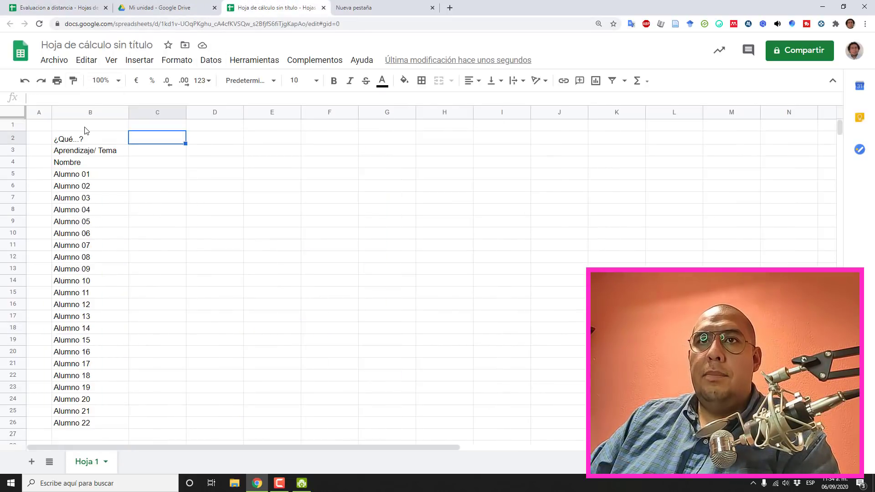
{"action": "left_click", "coordinate": [87, 129]}
Enter 'Materia' in B1 and fill 'Trabajo' across C2:G2
{"action": "type", "text": "MAt"}
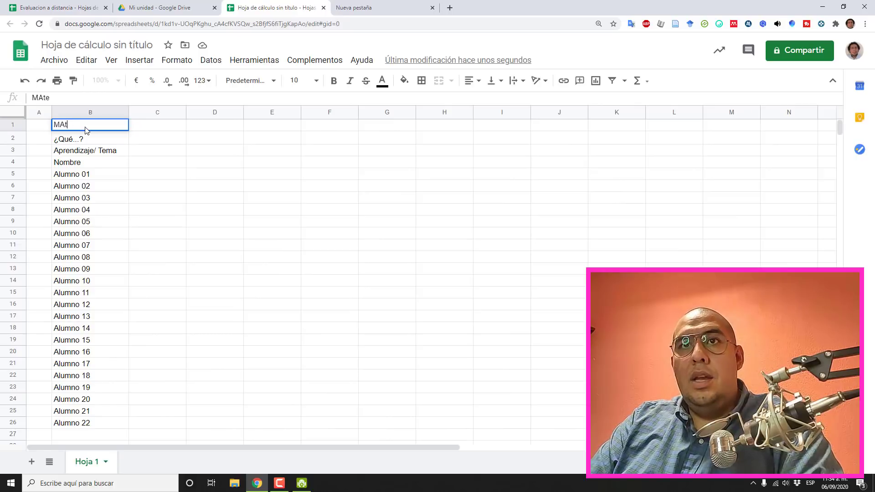
{"action": "type", "text": "ateria"}
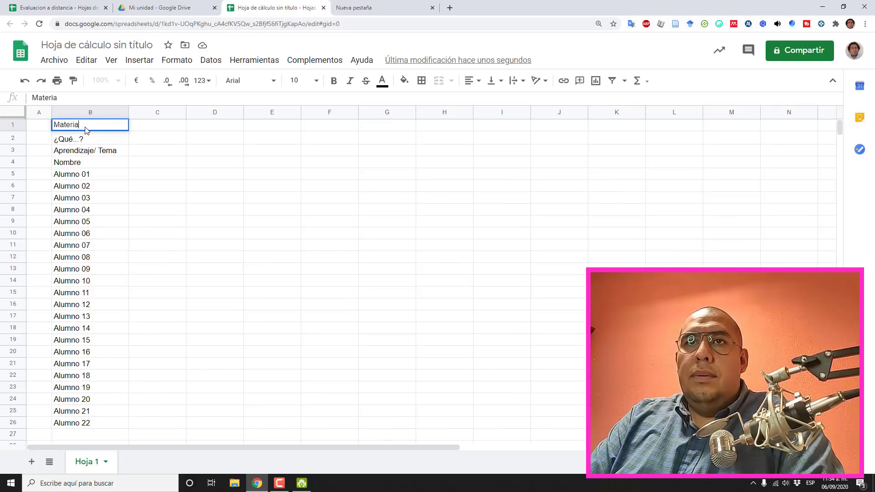
{"action": "key", "text": "Return"}
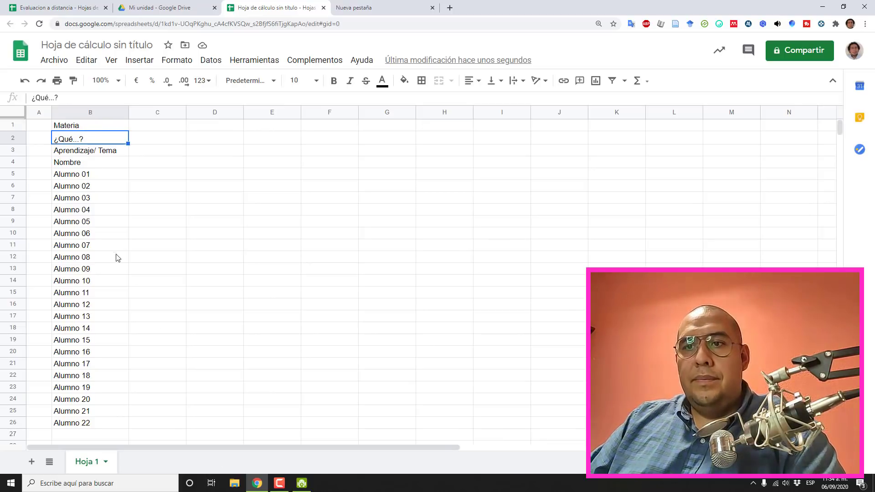
{"action": "left_click", "coordinate": [139, 149]}
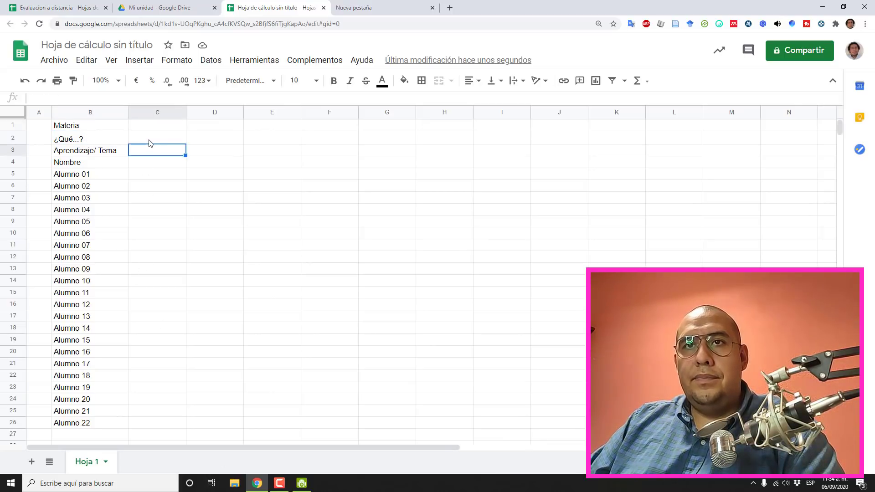
{"action": "left_click", "coordinate": [147, 138]}
{"action": "type", "text": "Trabajo"}
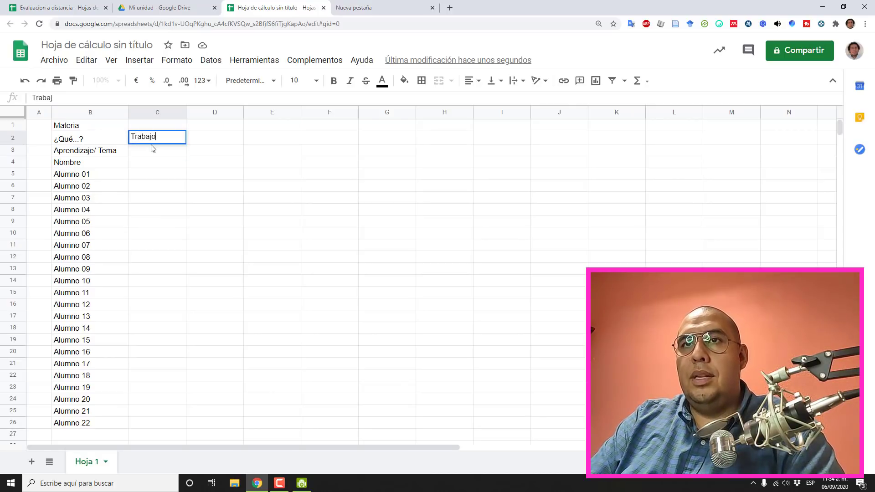
{"action": "key", "text": "Return"}
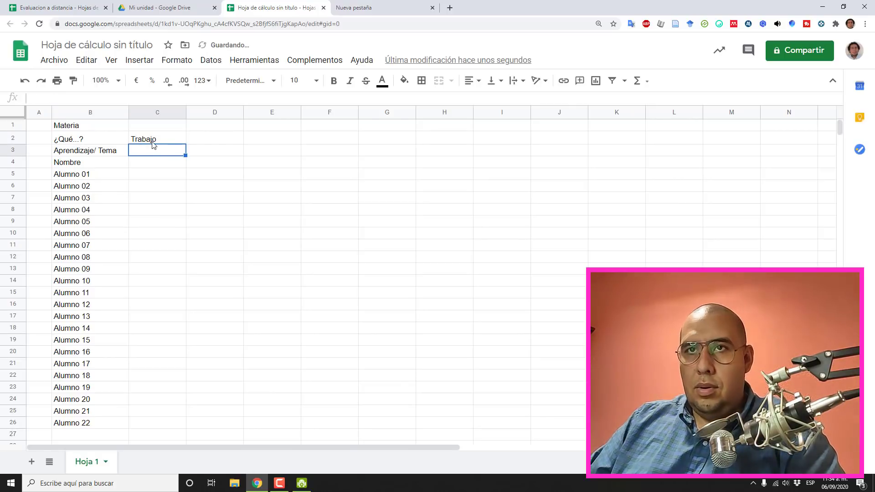
{"action": "key", "text": "Up"}
{"action": "left_click_drag", "start_coordinate": [184, 144], "coordinate": [402, 132]}
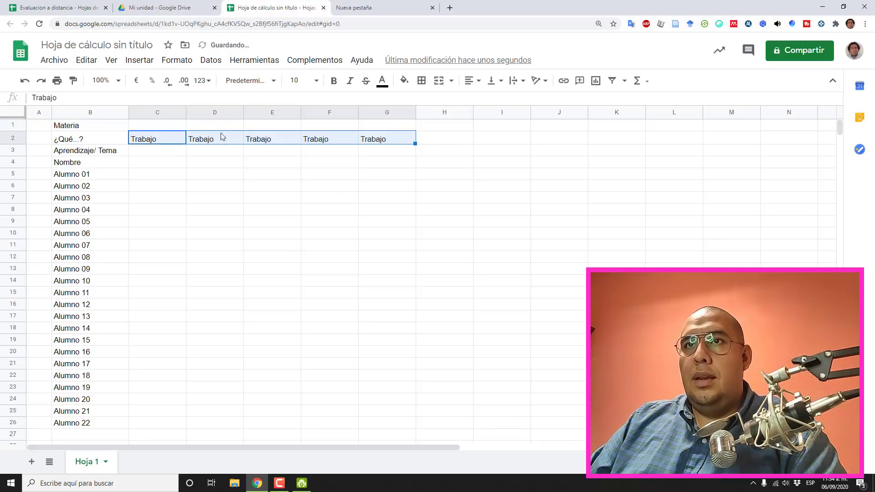
{"action": "left_click", "coordinate": [199, 198]}
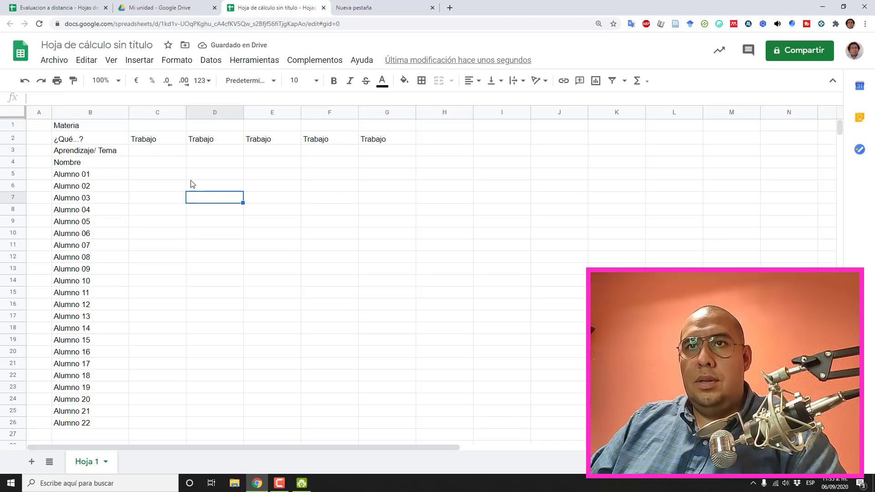
Insert a blank row above row 1 and start typing 'Dia' in the new B1
{"action": "right_click", "coordinate": [9, 126]}
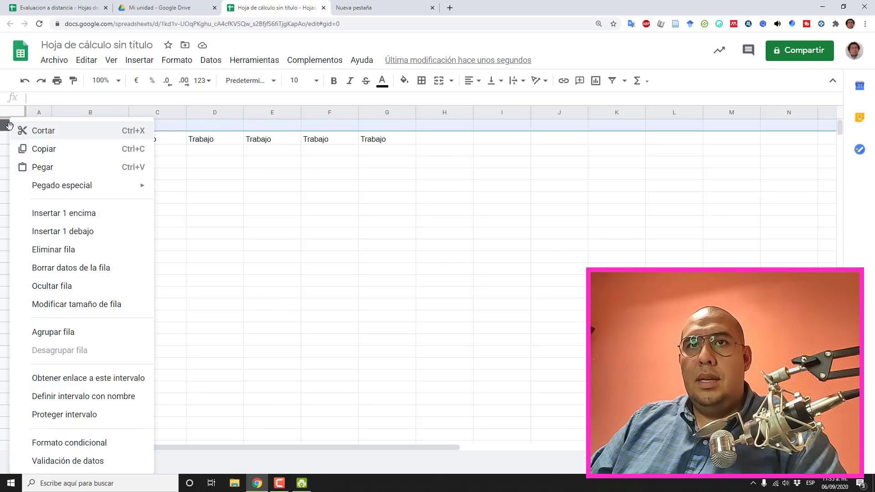
{"action": "left_click", "coordinate": [75, 217]}
{"action": "left_click", "coordinate": [211, 209]}
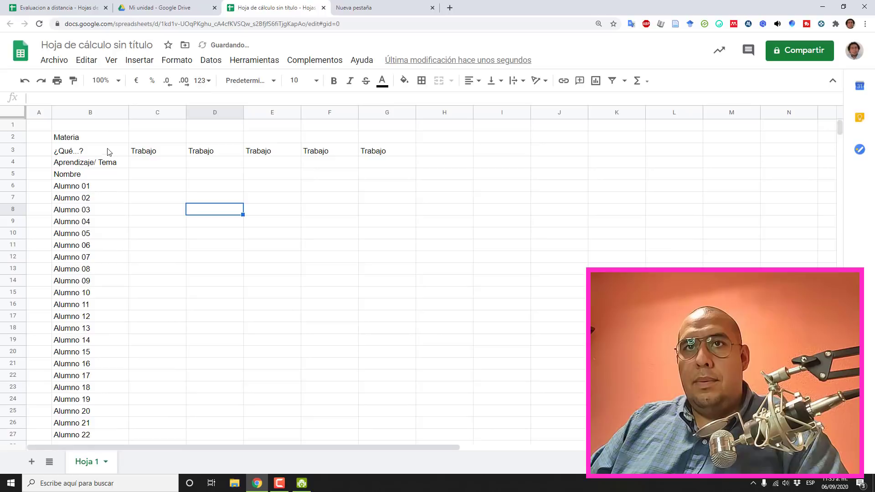
{"action": "left_click", "coordinate": [91, 127]}
{"action": "type", "text": "Dúia"}
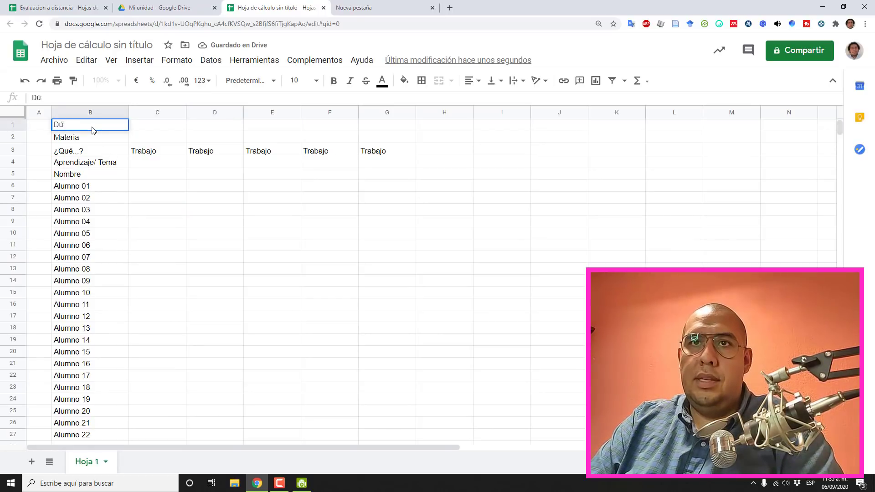
{"action": "key", "text": "BackSpace"}
Finish 'Dia / Fecha' in B1 and fill Lunes through viernes across C1:G1
{"action": "type", "text": "/ Fecha"}
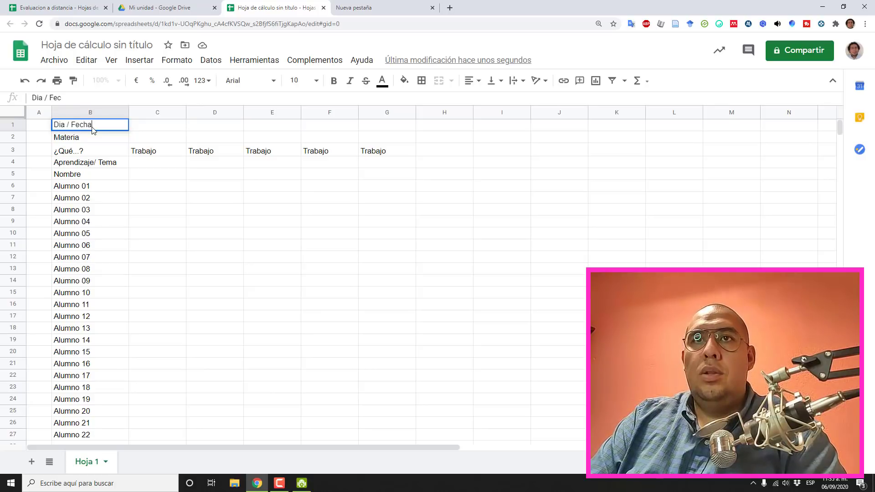
{"action": "key", "text": "Return"}
{"action": "key", "text": "Up"}
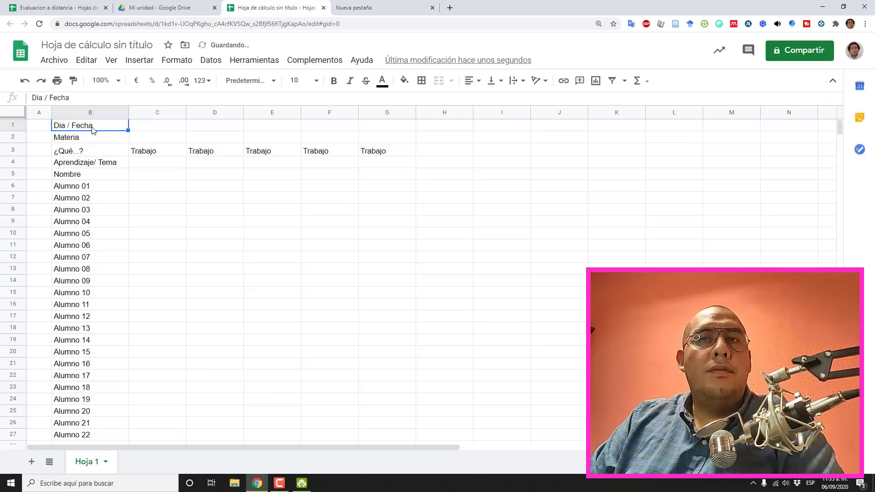
{"action": "key", "text": "Right"}
{"action": "type", "text": "Lu"}
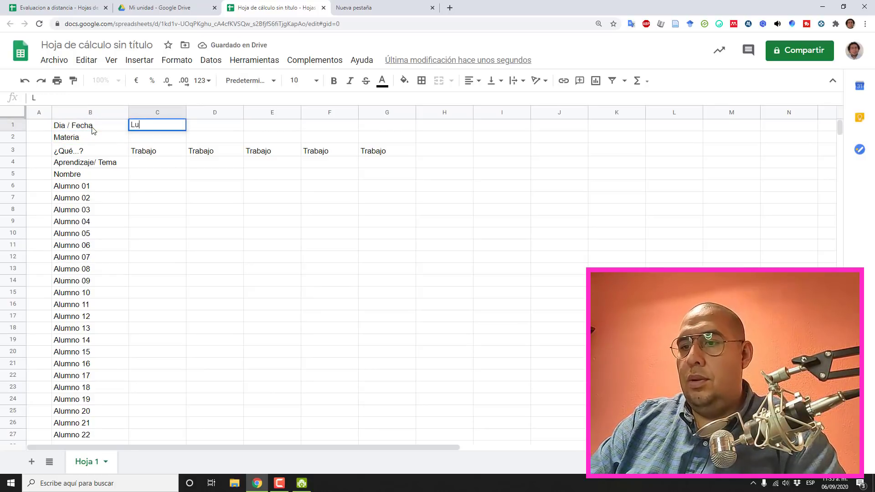
{"action": "left_click", "coordinate": [183, 254]}
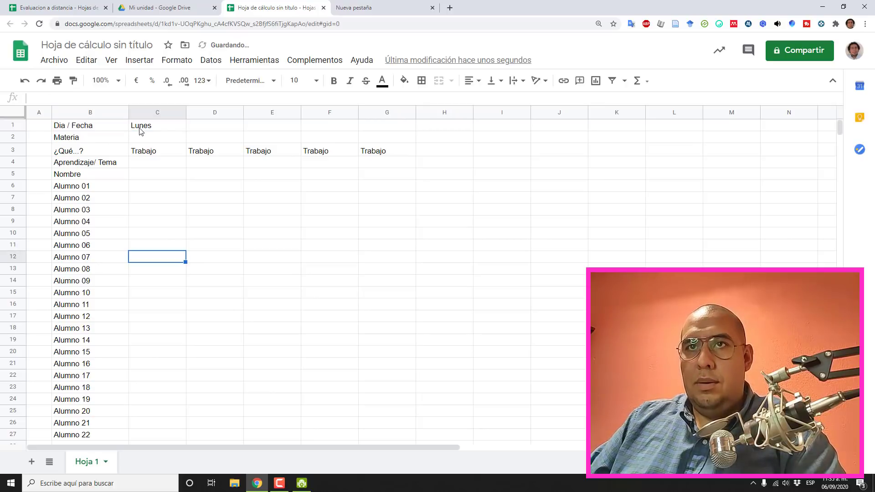
{"action": "left_click", "coordinate": [185, 127]}
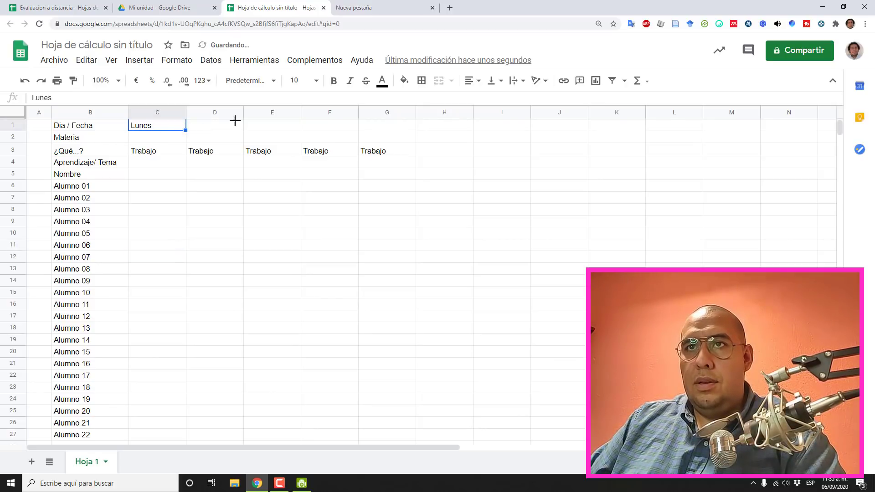
{"action": "left_click_drag", "start_coordinate": [235, 120], "coordinate": [390, 130]}
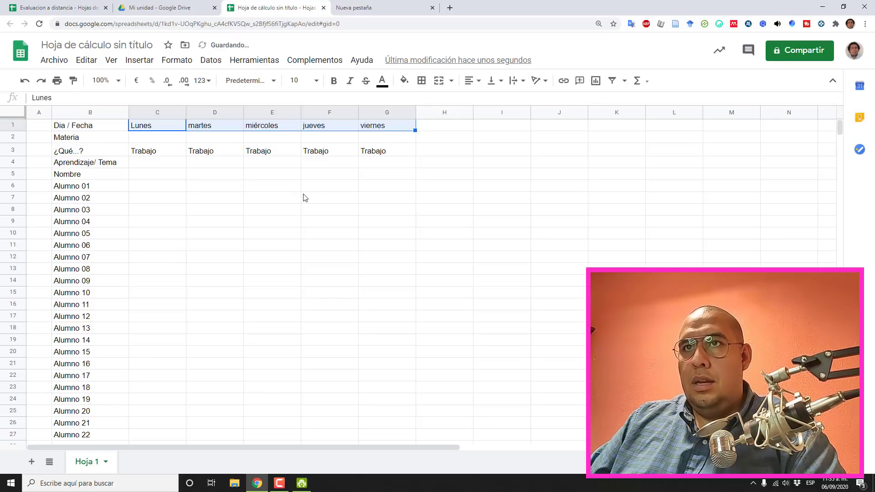
{"action": "left_click", "coordinate": [260, 219]}
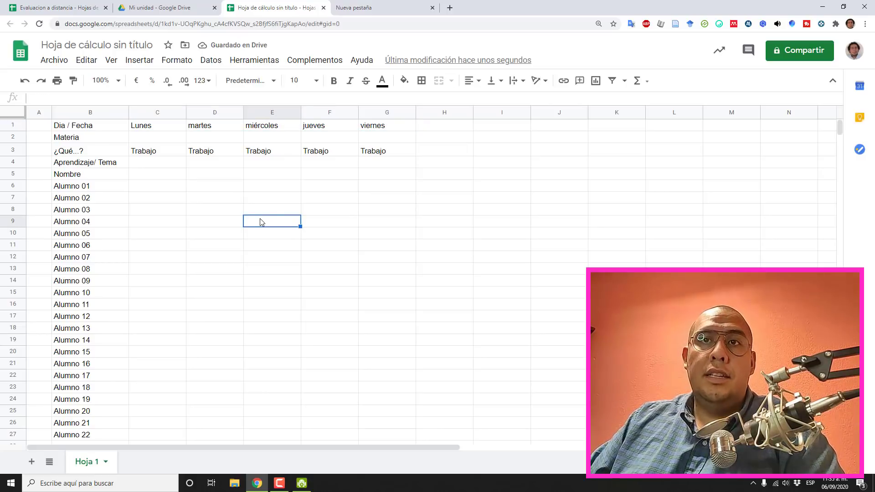
Enter Español, Matemáticas, Ciencias, Artes and Valores across C2:G2
{"action": "left_click", "coordinate": [150, 139]}
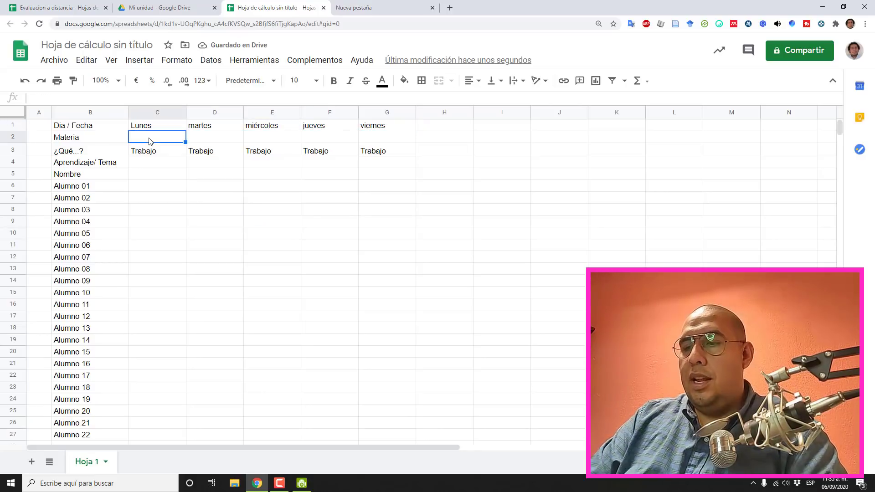
{"action": "type", "text": "Españo"}
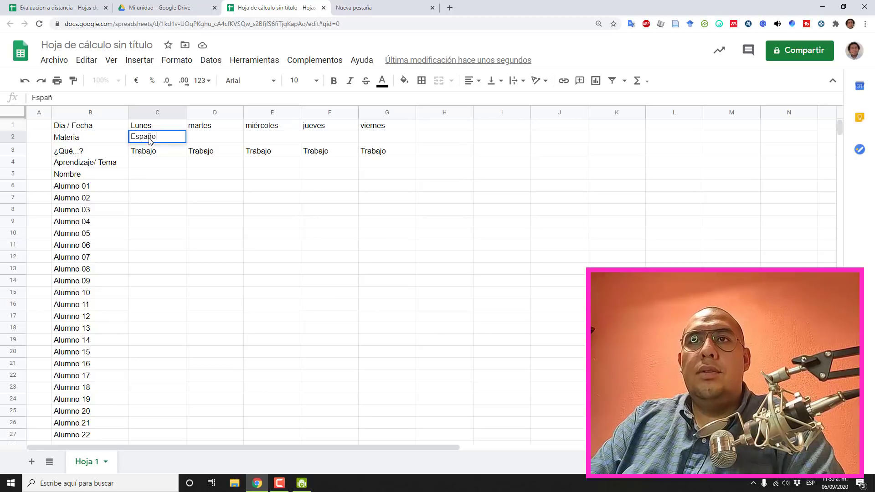
{"action": "type", "text": "l"}
{"action": "key", "text": "Tab"}
{"action": "type", "text": "Mat"}
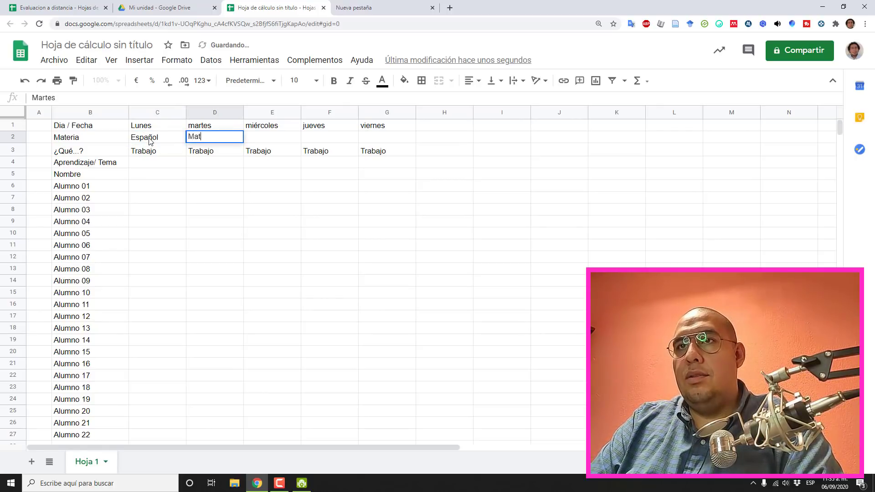
{"action": "type", "text": "emáticas"}
{"action": "key", "text": "Tab"}
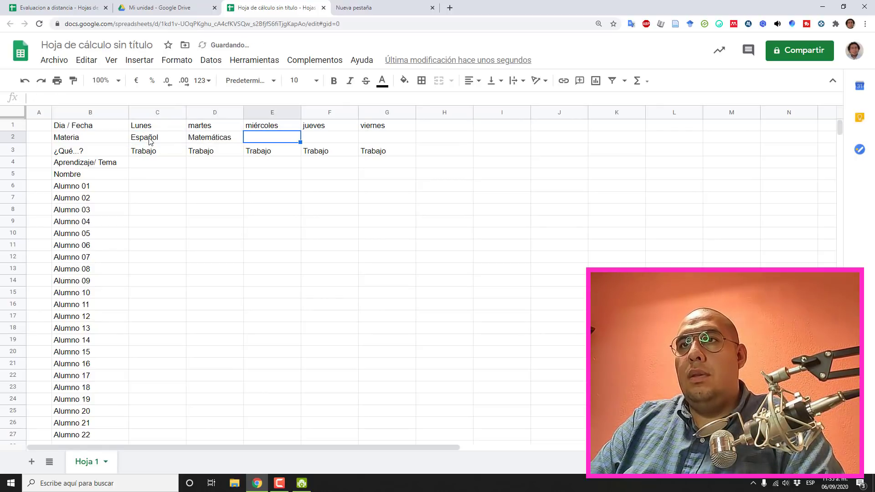
{"action": "type", "text": "Coe"}
{"action": "type", "text": "ienc"}
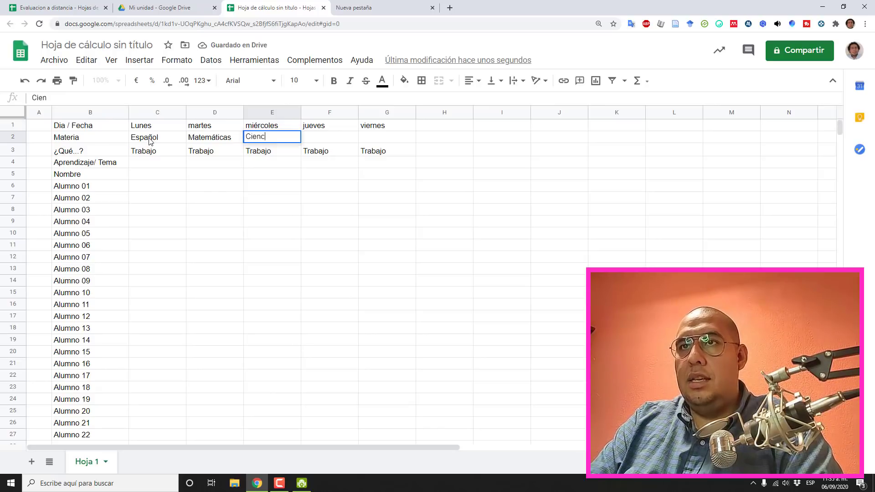
{"action": "type", "text": "ias"}
{"action": "key", "text": "Tab"}
{"action": "type", "text": "Art"}
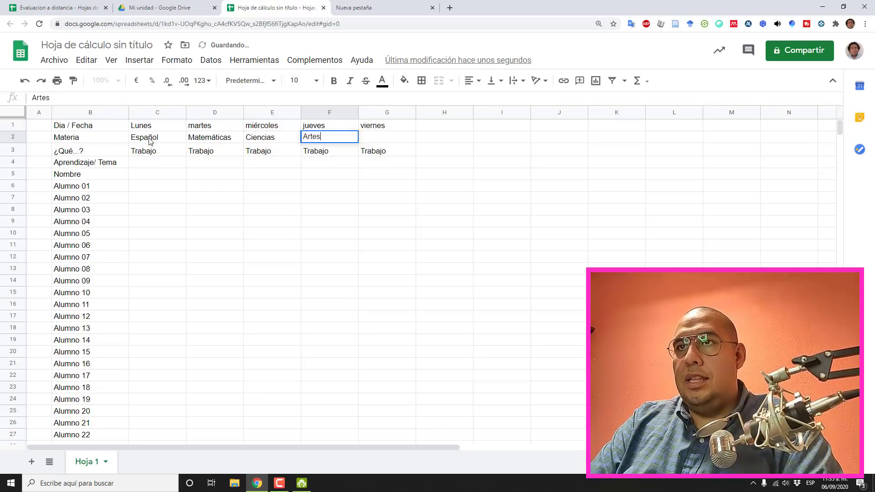
{"action": "key", "text": "Tab"}
{"action": "type", "text": "Valor"}
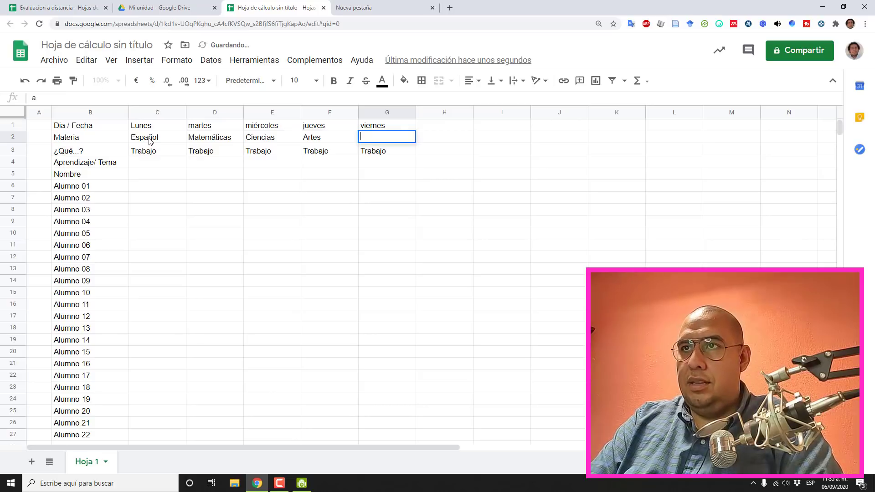
{"action": "type", "text": "es"}
{"action": "left_click", "coordinate": [149, 150]}
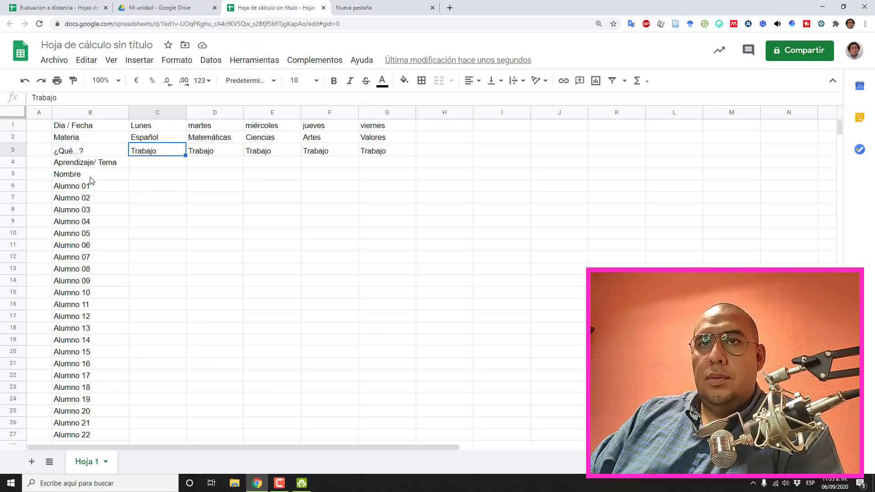
Fill the Nombre label light red and the student names light blue-grey
{"action": "left_click_drag", "start_coordinate": [90, 178], "coordinate": [98, 363]}
{"action": "left_click", "coordinate": [98, 198]}
{"action": "left_click", "coordinate": [94, 166]}
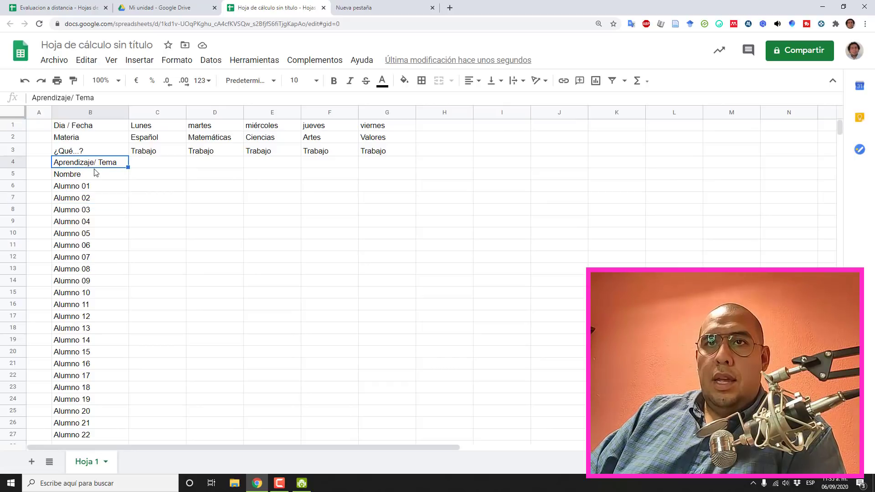
{"action": "left_click", "coordinate": [95, 173]}
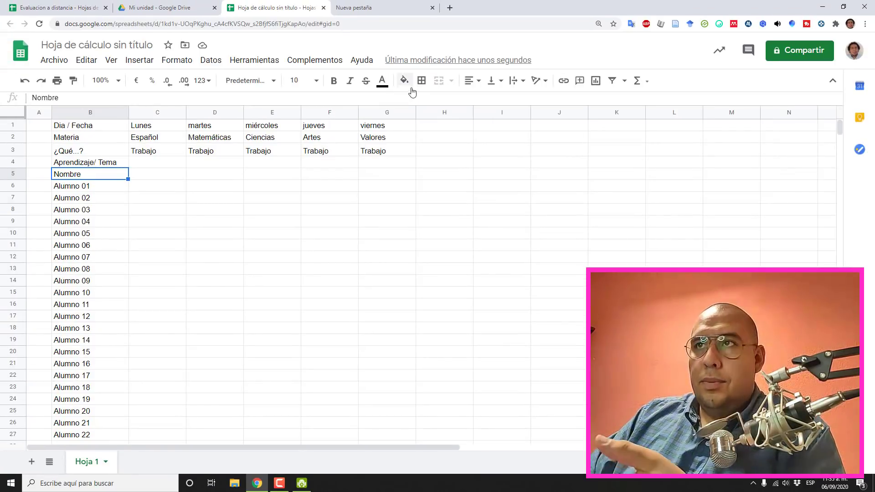
{"action": "left_click", "coordinate": [407, 84]}
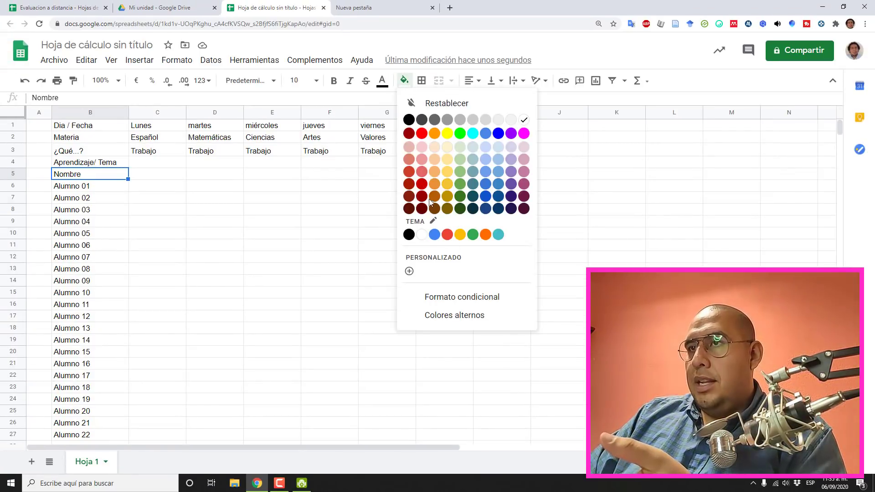
{"action": "left_click", "coordinate": [421, 165]}
{"action": "left_click", "coordinate": [90, 210]}
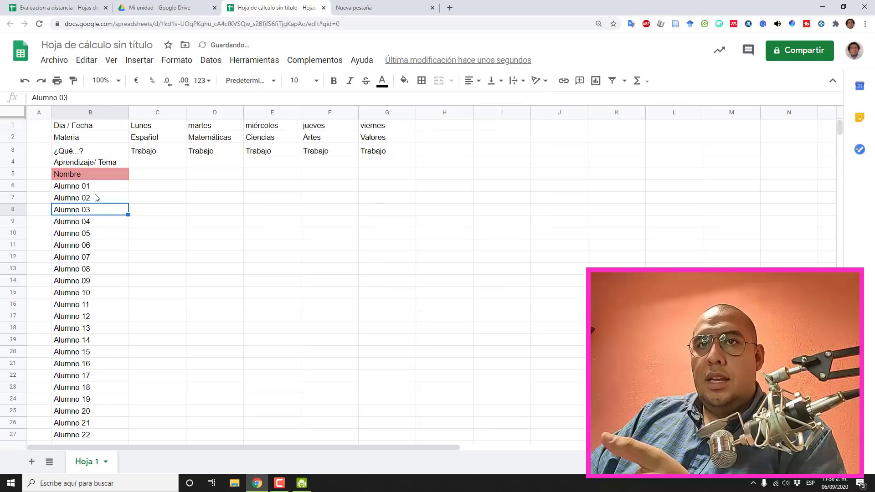
{"action": "mouse_move", "coordinate": [96, 186]}
{"action": "left_mouse_down"}
{"action": "mouse_move", "coordinate": [88, 477]}
{"action": "mouse_move", "coordinate": [97, 342]}
{"action": "left_mouse_up"}
{"action": "scroll", "coordinate": [382, 187], "scroll_direction": "up", "scroll_amount": 1}
{"action": "left_click", "coordinate": [405, 80]}
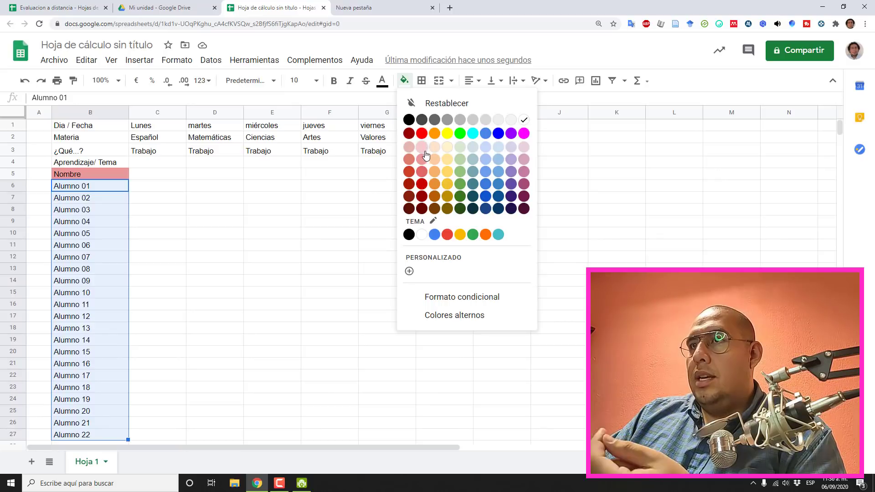
{"action": "left_click", "coordinate": [476, 149]}
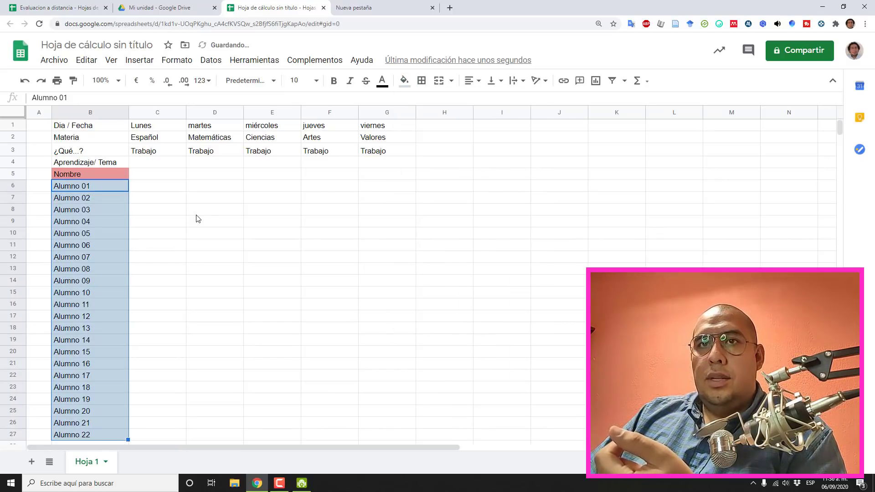
{"action": "left_click", "coordinate": [195, 211]}
Paint the Dia / Fecha header row orange and the Materia label cyan
{"action": "left_click_drag", "start_coordinate": [89, 131], "coordinate": [336, 131]}
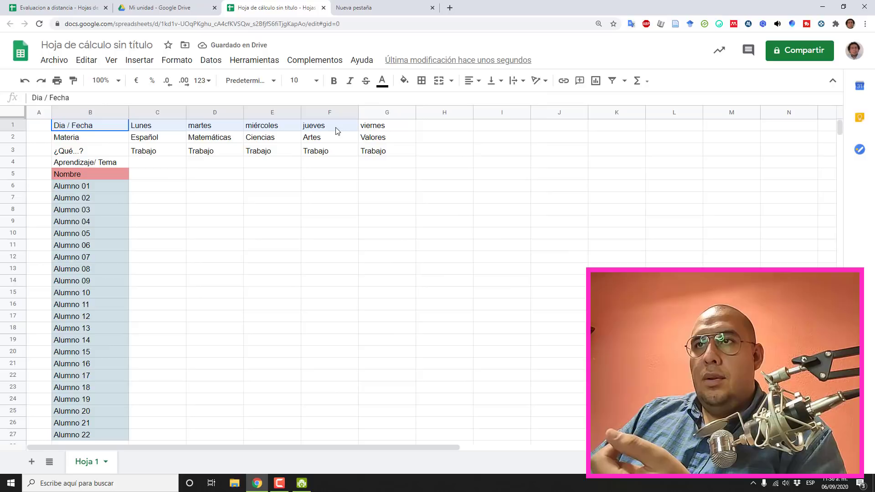
{"action": "left_click", "coordinate": [405, 81]}
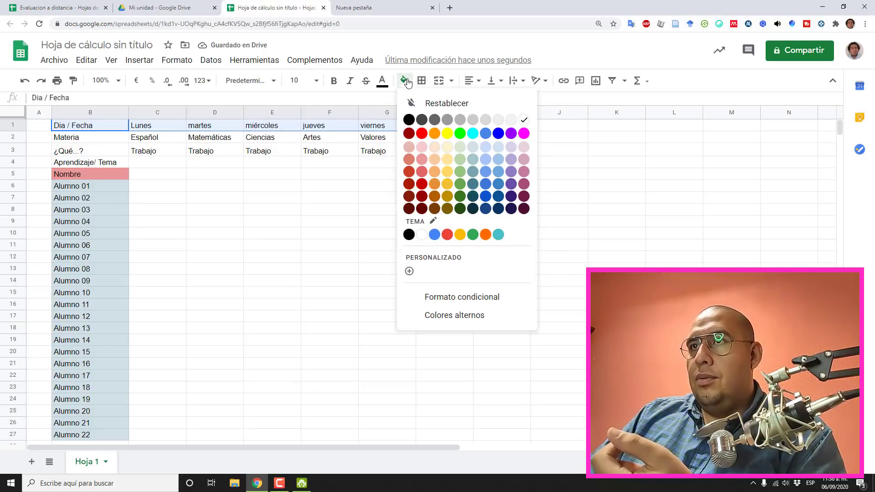
{"action": "left_click", "coordinate": [485, 234]}
{"action": "left_click", "coordinate": [334, 200]}
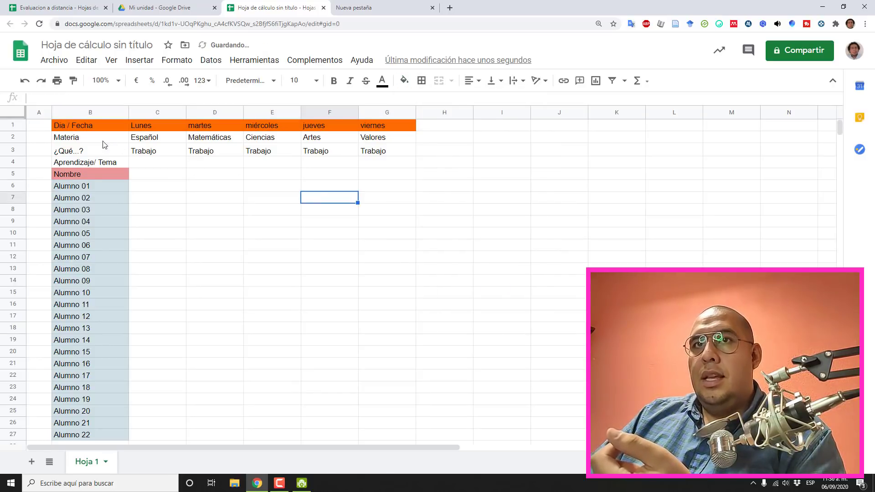
{"action": "left_click_drag", "start_coordinate": [90, 142], "coordinate": [383, 142]}
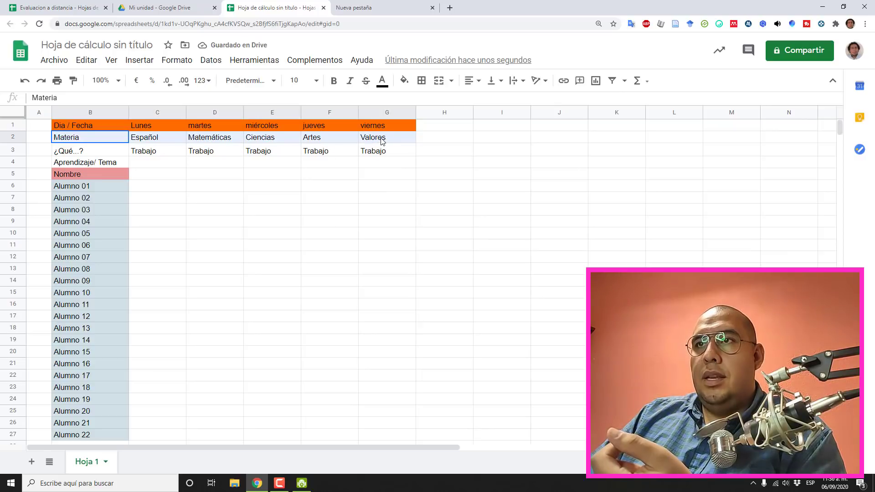
{"action": "left_click_drag", "start_coordinate": [133, 155], "coordinate": [59, 155]}
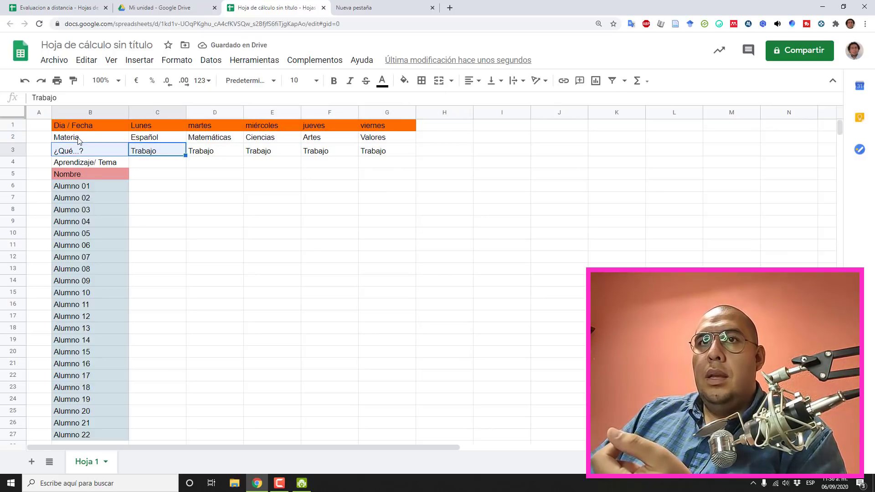
{"action": "left_click", "coordinate": [78, 141]}
{"action": "left_click", "coordinate": [402, 81]}
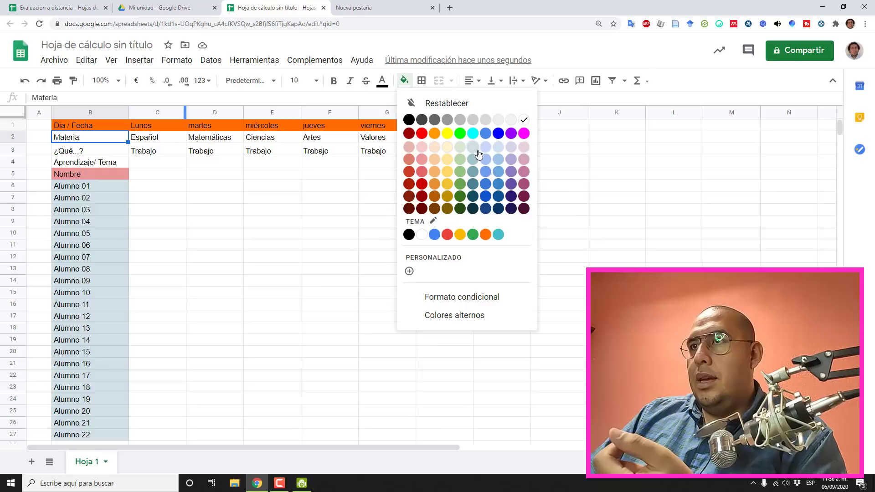
{"action": "left_click", "coordinate": [474, 134]}
Fill the ¿Qué...? label green and the Aprendizaje/ Tema label pink
{"action": "left_click", "coordinate": [91, 154]}
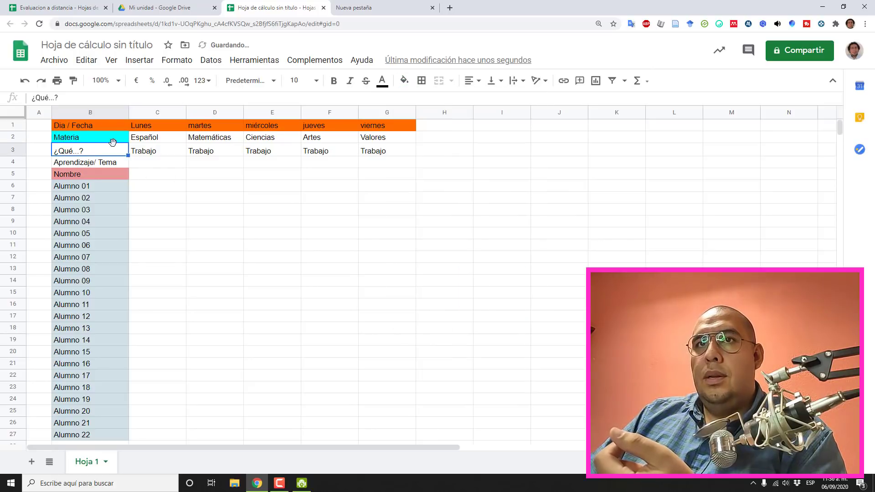
{"action": "left_click", "coordinate": [404, 82]}
{"action": "left_click", "coordinate": [458, 185]}
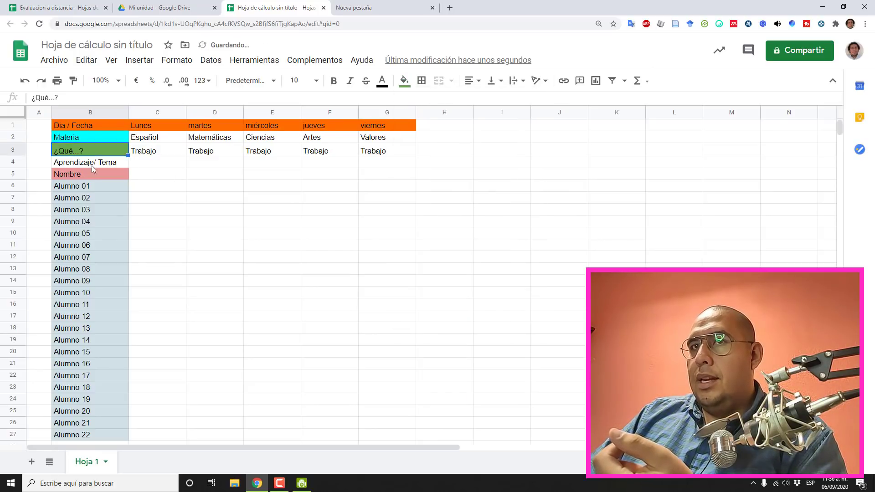
{"action": "left_click", "coordinate": [92, 163]}
{"action": "left_click", "coordinate": [404, 81]}
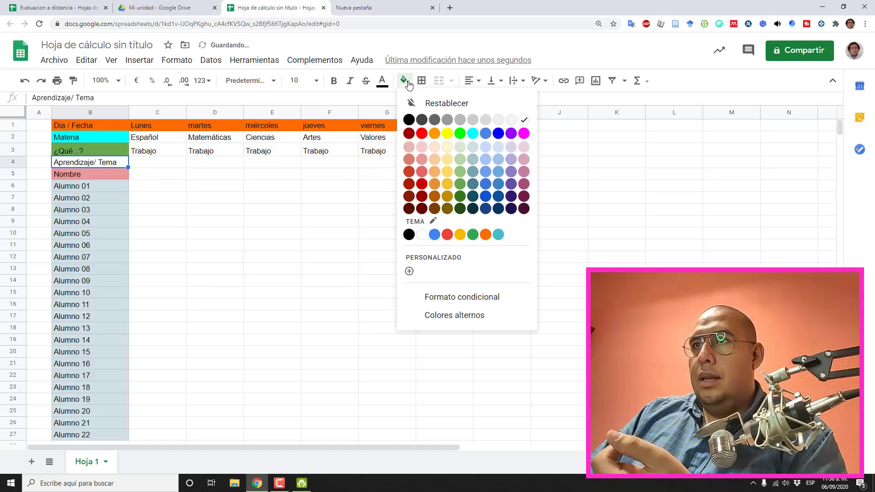
{"action": "left_click", "coordinate": [526, 174]}
{"action": "left_click", "coordinate": [228, 174]}
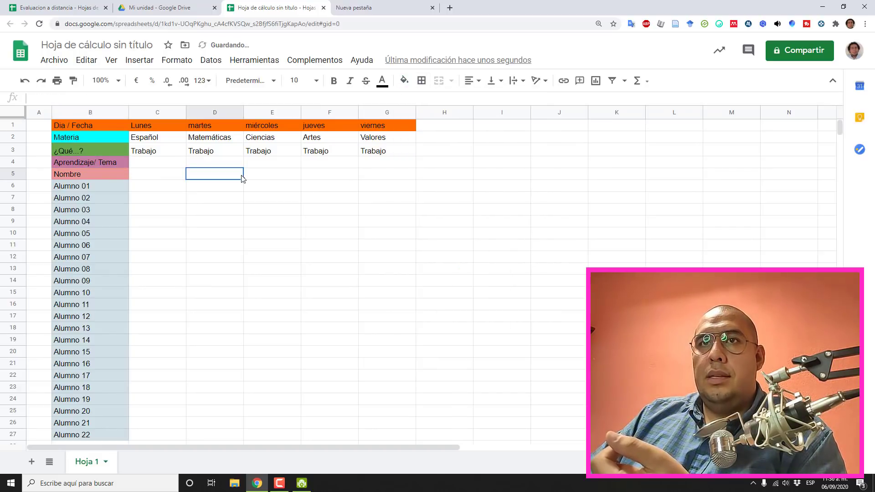
Make the row labels B1:B5 and weekday names C1:G1 bold
{"action": "left_click_drag", "start_coordinate": [83, 126], "coordinate": [92, 174]}
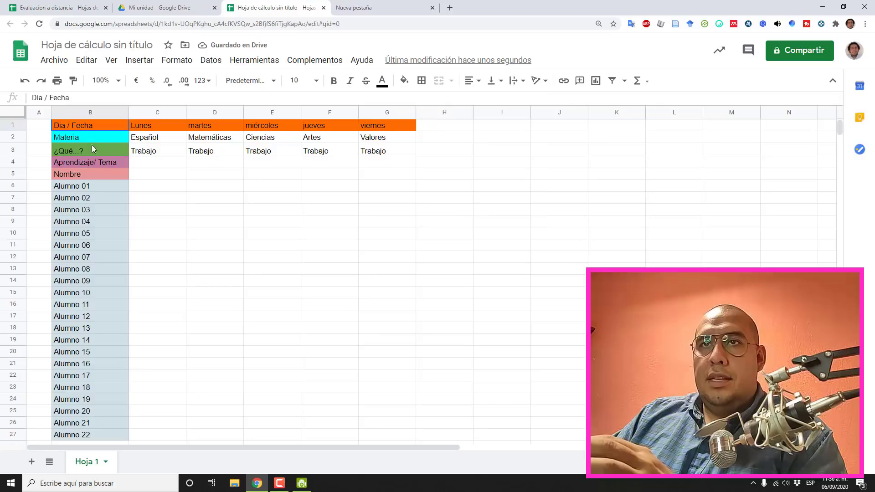
{"action": "left_click", "coordinate": [335, 81]}
{"action": "left_click", "coordinate": [270, 187]}
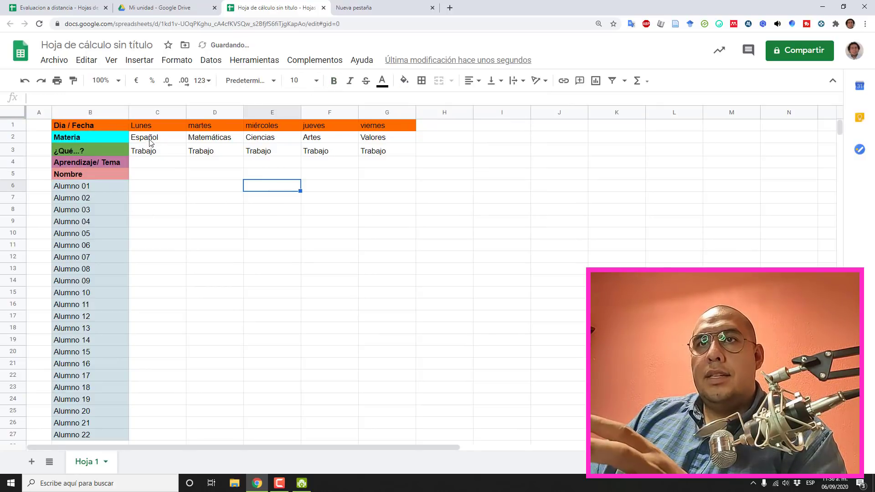
{"action": "left_click_drag", "start_coordinate": [143, 128], "coordinate": [360, 131]}
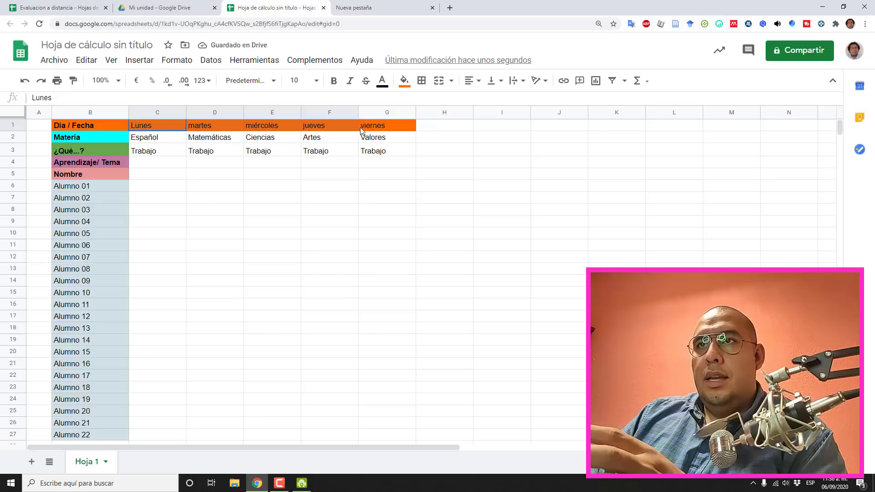
{"action": "left_click", "coordinate": [333, 82]}
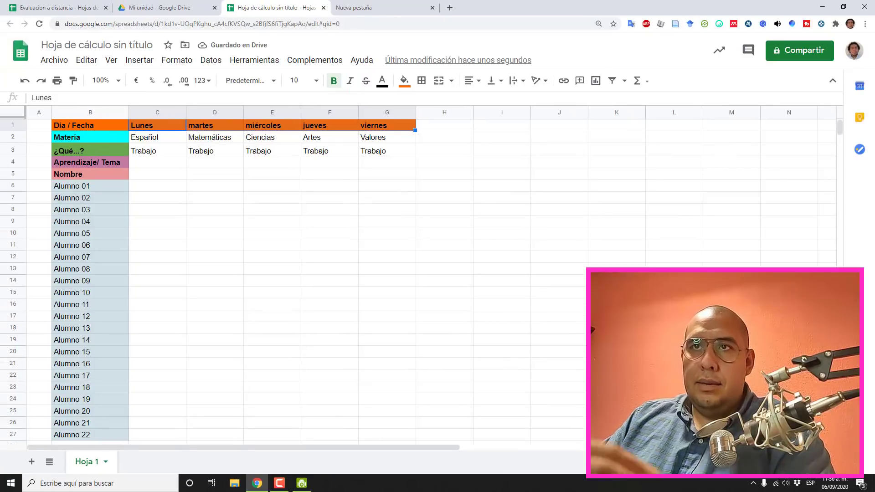
{"action": "left_click", "coordinate": [237, 177]}
Give cells C5:G5 beside Nombre a black fill
{"action": "left_click", "coordinate": [150, 165]}
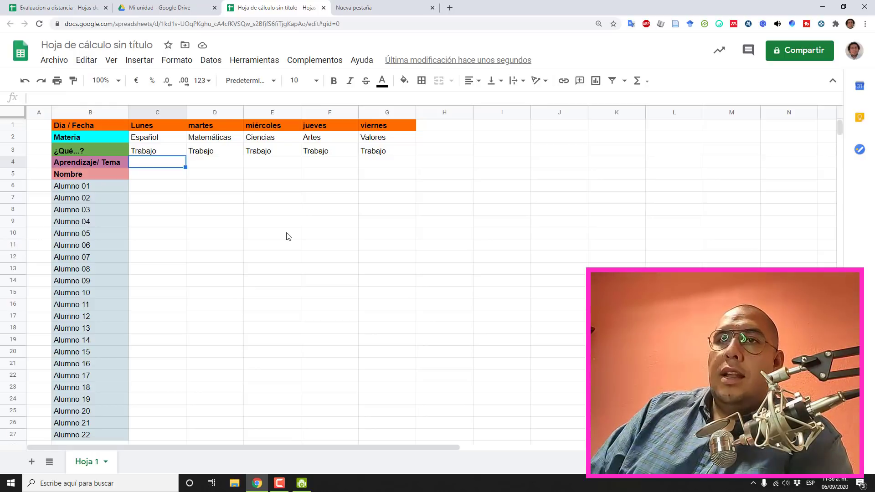
{"action": "left_click", "coordinate": [147, 188]}
{"action": "left_click_drag", "start_coordinate": [144, 174], "coordinate": [389, 176]}
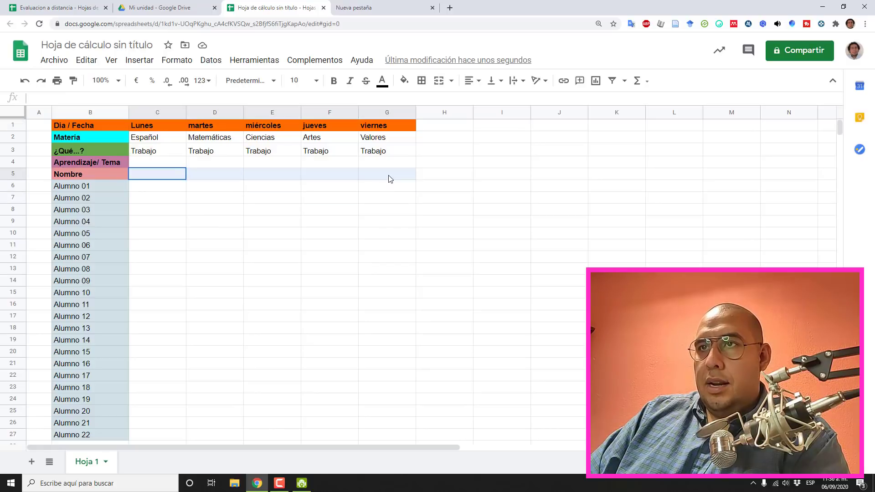
{"action": "left_click", "coordinate": [404, 81]}
{"action": "left_click", "coordinate": [410, 121]}
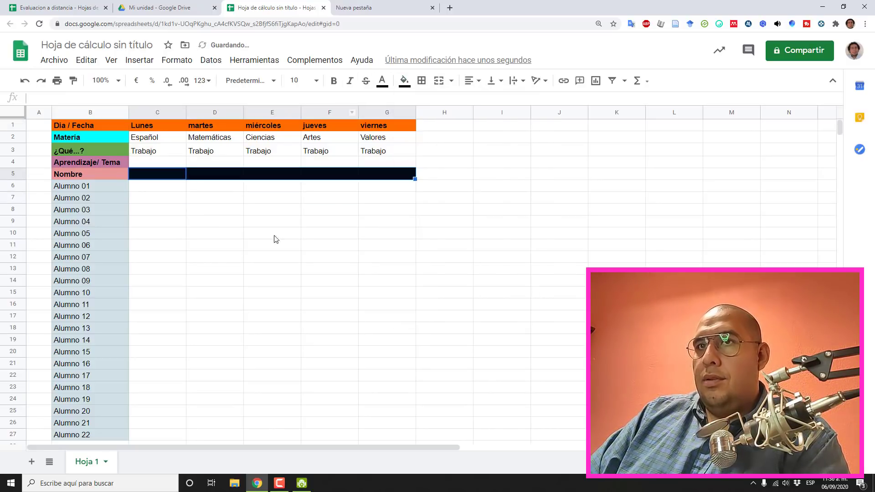
{"action": "left_click", "coordinate": [275, 235]}
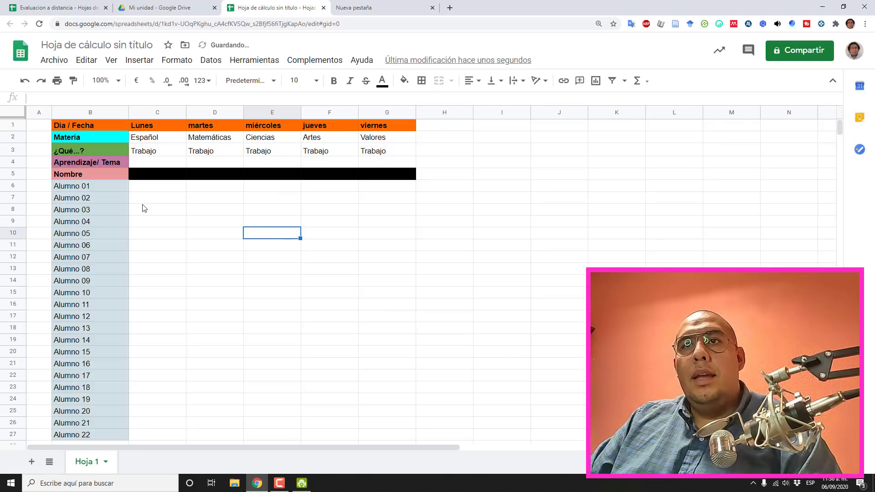
Insert checkboxes into the C6:G27 grid beside the students
{"action": "mouse_move", "coordinate": [157, 187]}
{"action": "left_mouse_down"}
{"action": "mouse_move", "coordinate": [382, 264]}
{"action": "mouse_move", "coordinate": [391, 434]}
{"action": "left_mouse_up"}
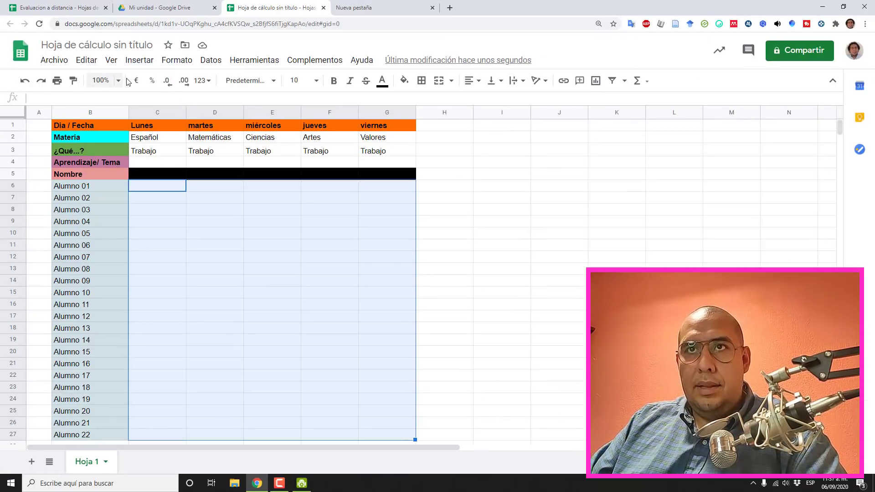
{"action": "left_click", "coordinate": [139, 59]}
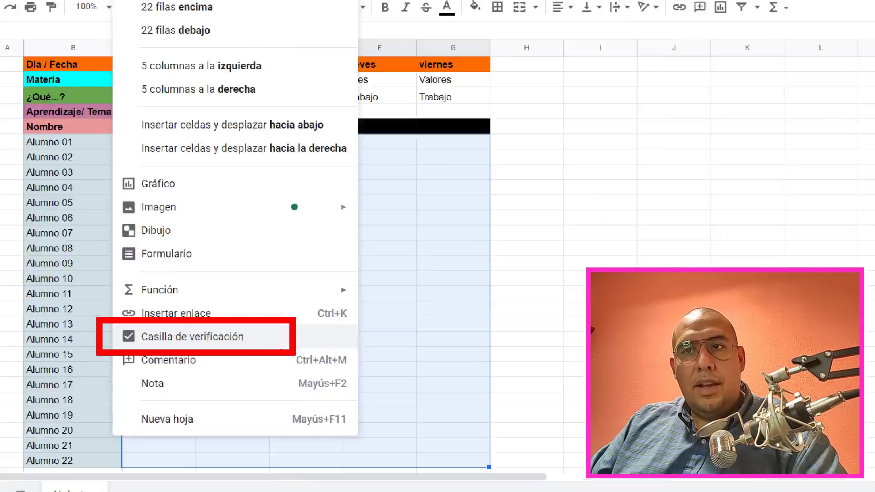
{"action": "left_click", "coordinate": [140, 344]}
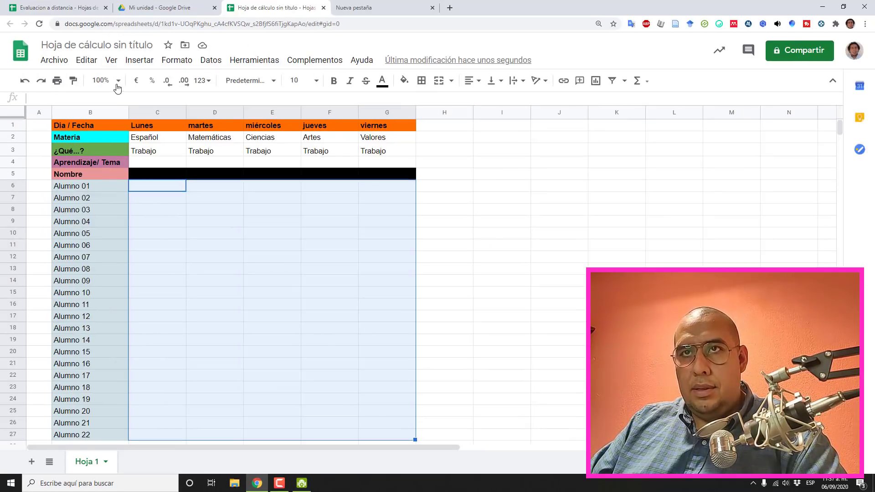
{"action": "left_click", "coordinate": [139, 59]}
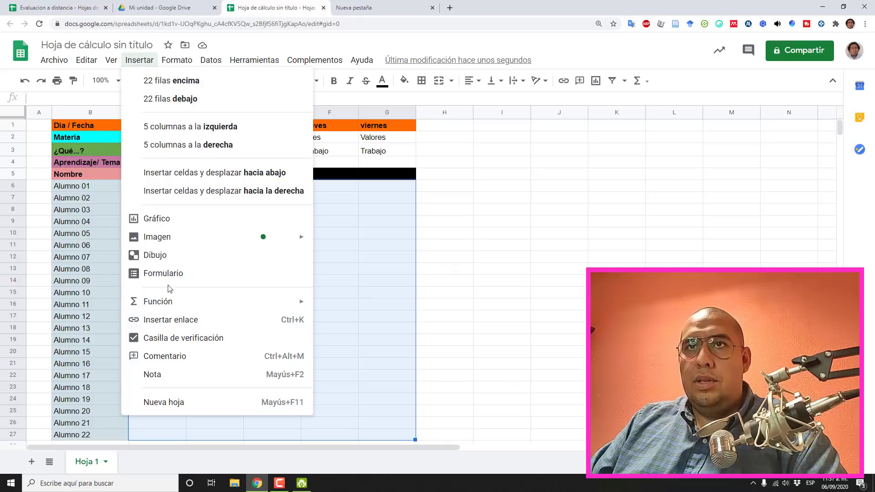
{"action": "left_click", "coordinate": [178, 343]}
{"action": "left_click", "coordinate": [561, 234]}
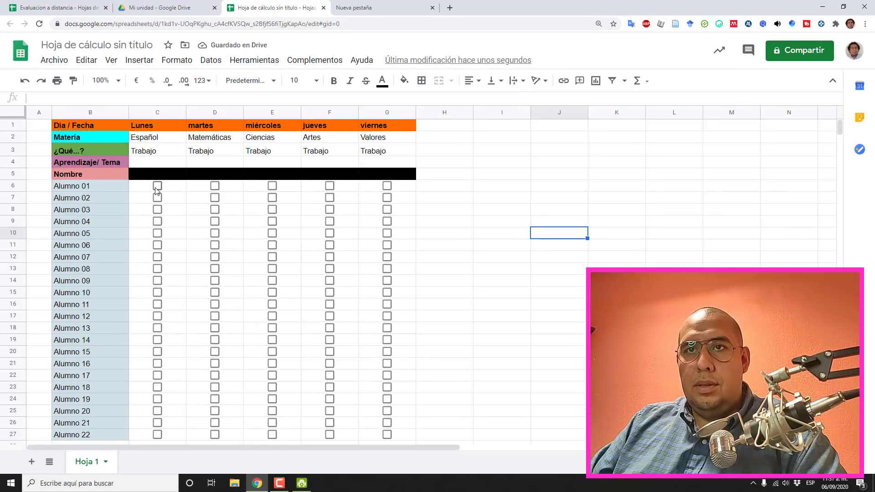
Test the C6 checkbox by ticking and unticking it, then select the whole grid C6:G27
{"action": "left_click", "coordinate": [158, 186]}
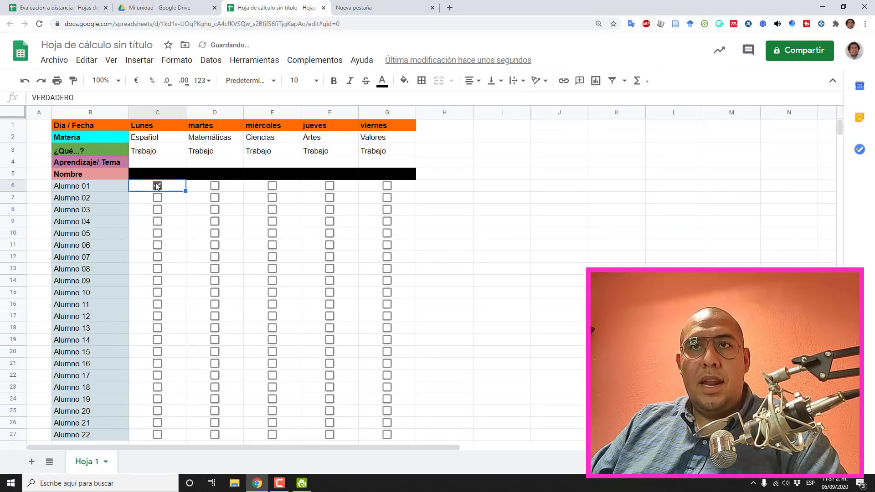
{"action": "left_click", "coordinate": [158, 185]}
{"action": "left_click", "coordinate": [466, 234]}
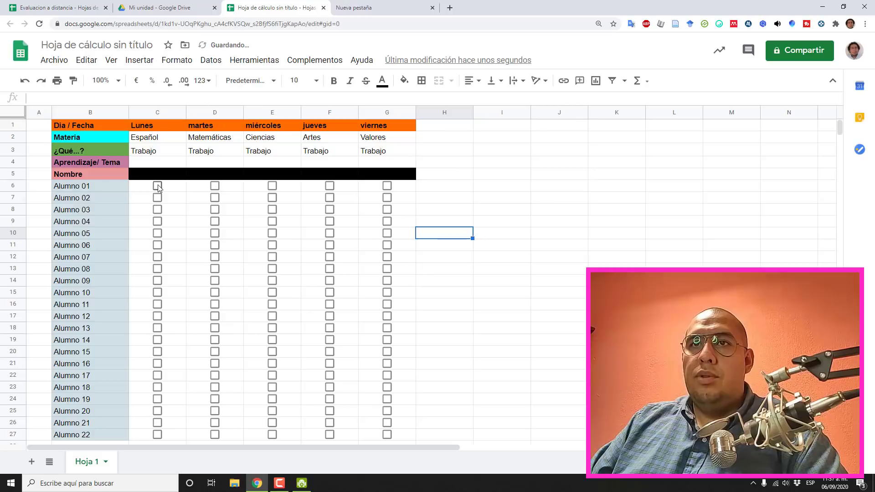
{"action": "mouse_move", "coordinate": [159, 186]}
{"action": "left_mouse_down"}
{"action": "mouse_move", "coordinate": [373, 381]}
{"action": "mouse_move", "coordinate": [389, 438]}
{"action": "left_mouse_up"}
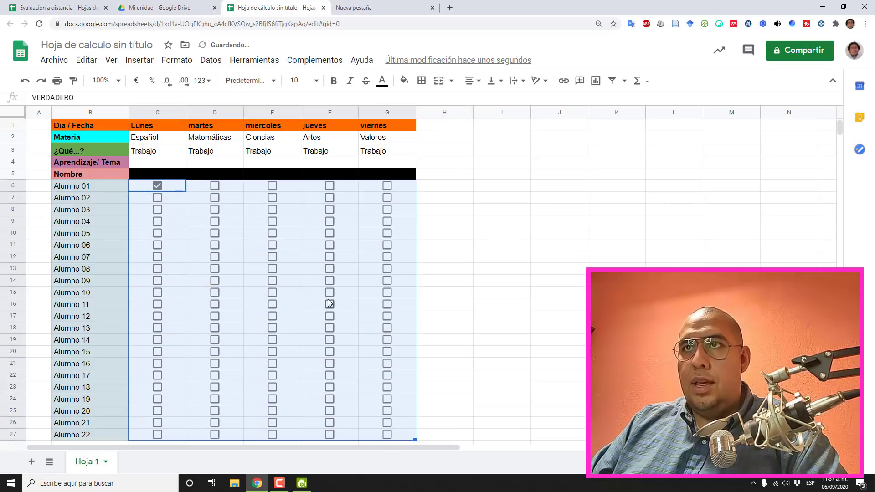
Review the checkbox data validation criteria and close the dialog without changes
{"action": "left_click", "coordinate": [213, 64]}
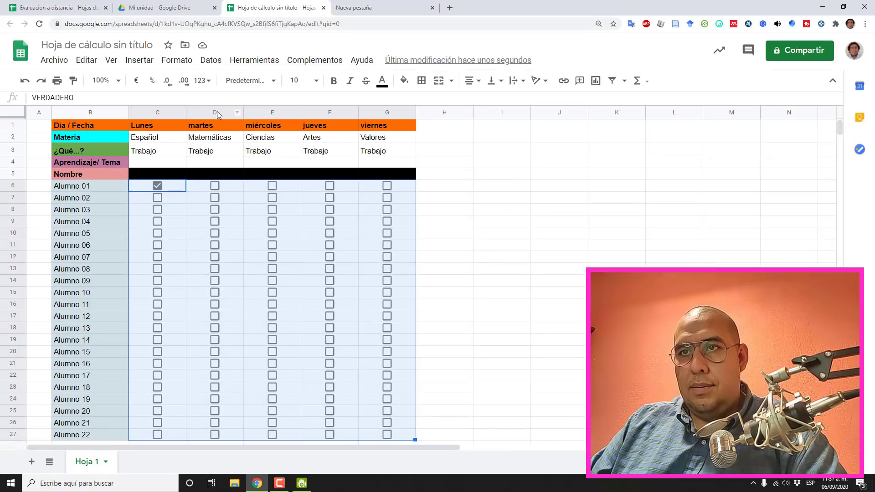
{"action": "left_click", "coordinate": [207, 65]}
{"action": "left_click", "coordinate": [270, 255]}
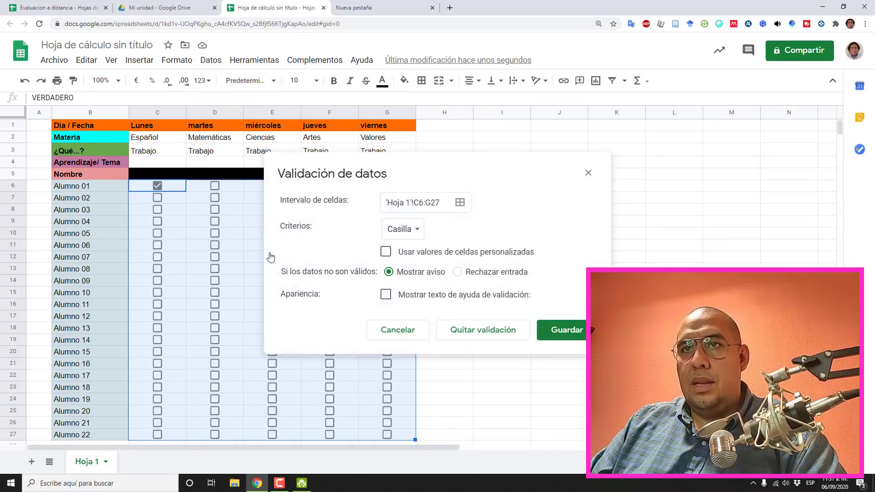
{"action": "left_click", "coordinate": [414, 229]}
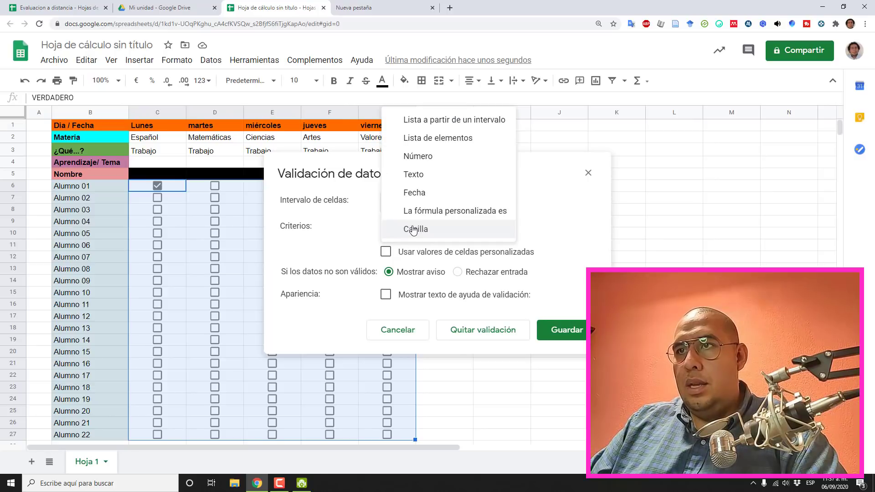
{"action": "left_click", "coordinate": [588, 173]}
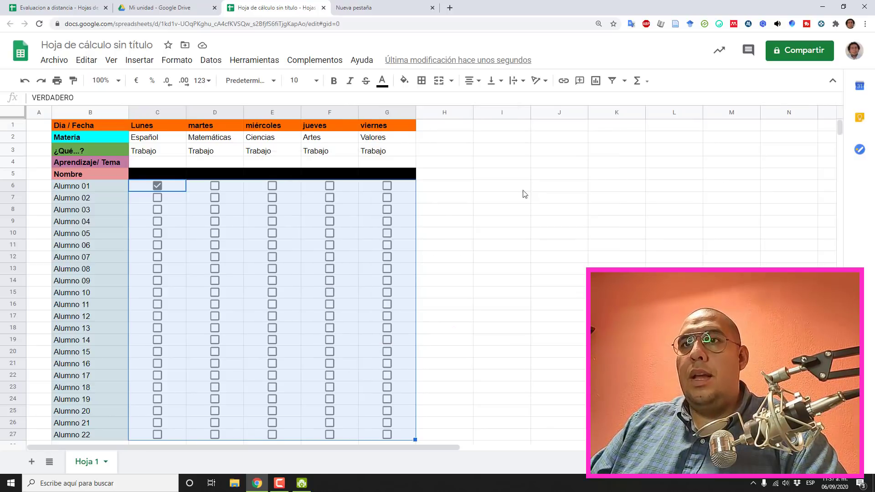
Untick the stray C6 checkbox and select the martes checkboxes D6:D27
{"action": "left_click", "coordinate": [158, 185]}
{"action": "left_click", "coordinate": [601, 200]}
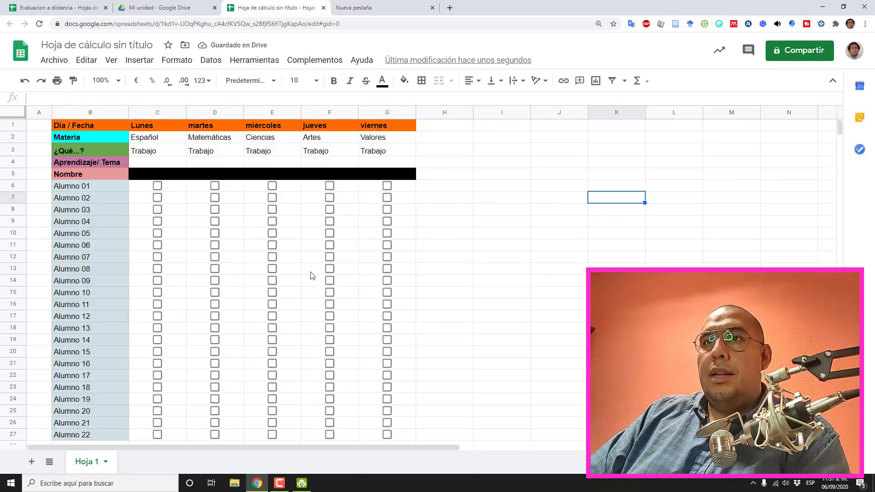
{"action": "scroll", "coordinate": [197, 227], "scroll_direction": "down", "scroll_amount": 2}
{"action": "scroll", "coordinate": [198, 227], "scroll_direction": "up", "scroll_amount": 1}
{"action": "scroll", "coordinate": [197, 226], "scroll_direction": "up", "scroll_amount": 1}
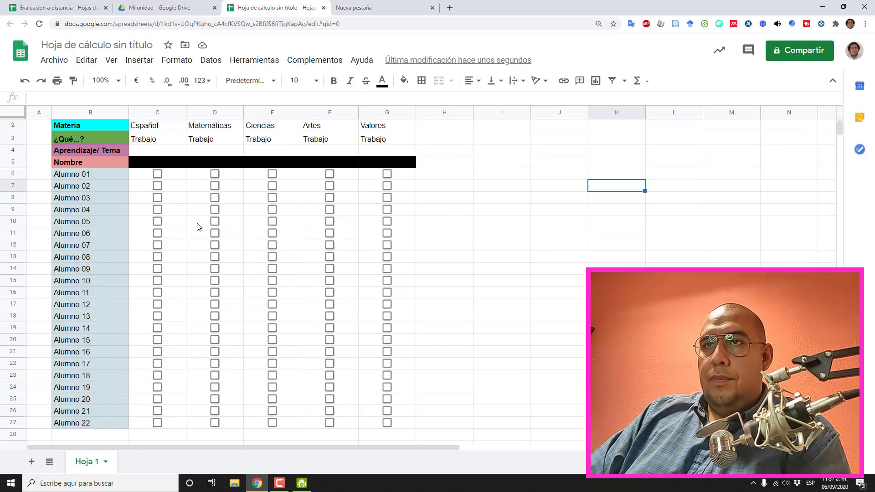
{"action": "scroll", "coordinate": [258, 198], "scroll_direction": "up", "scroll_amount": 1}
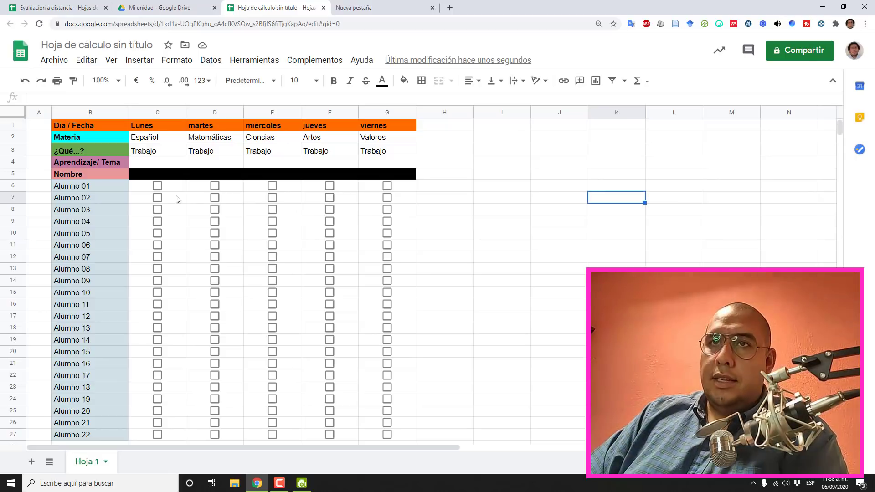
{"action": "left_click_drag", "start_coordinate": [223, 189], "coordinate": [227, 430]}
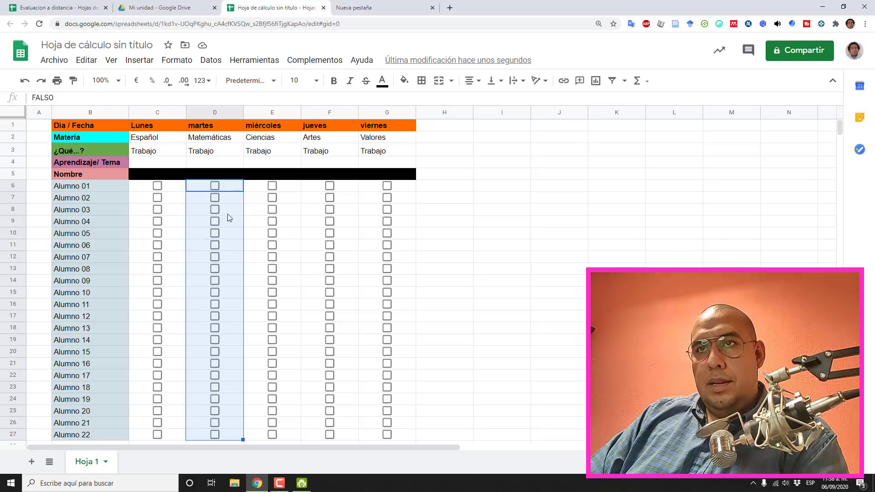
Give the D6:D27 checkboxes custom values: 30 when ticked, 0 when unticked
{"action": "left_click", "coordinate": [211, 61]}
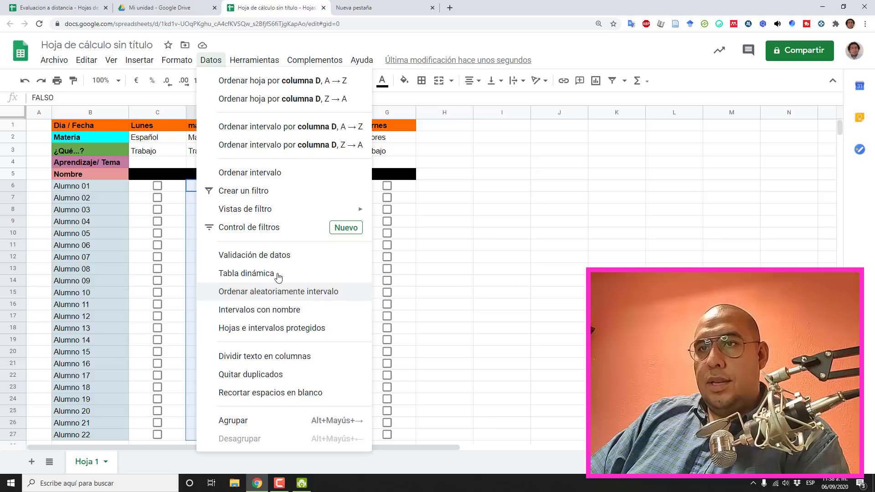
{"action": "left_click", "coordinate": [267, 256]}
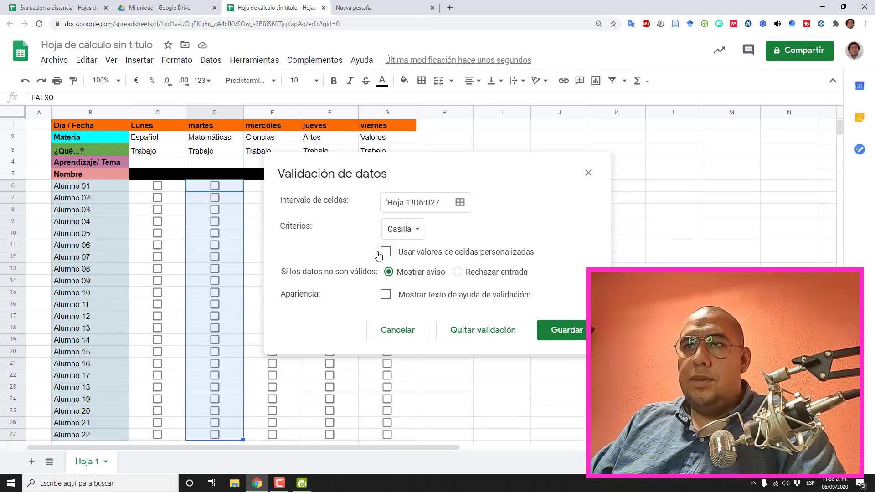
{"action": "left_click", "coordinate": [385, 252]}
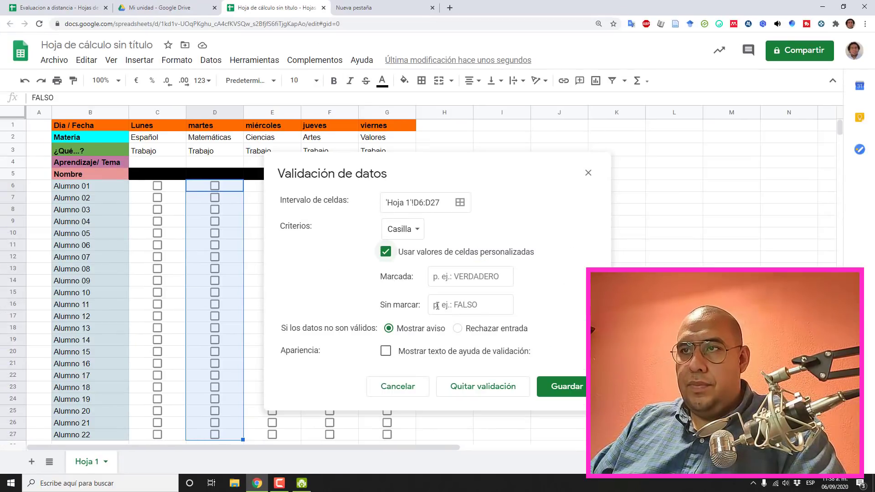
{"action": "left_click", "coordinate": [461, 276]}
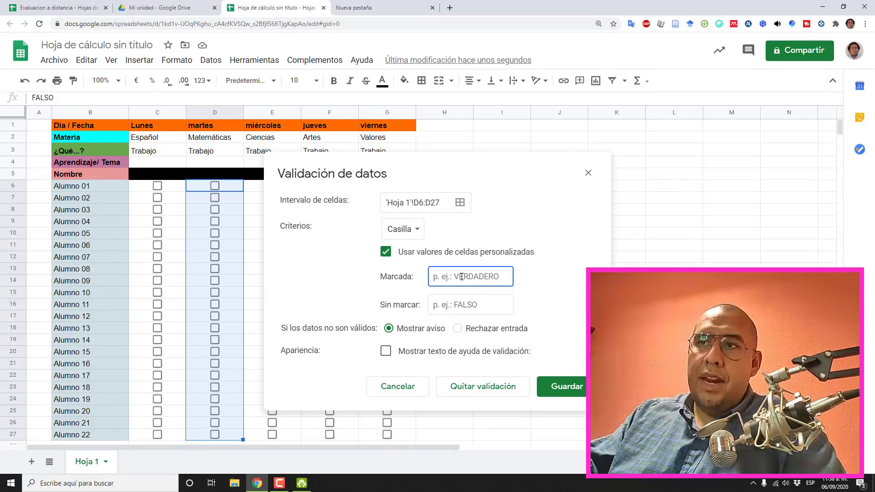
{"action": "type", "text": "30"}
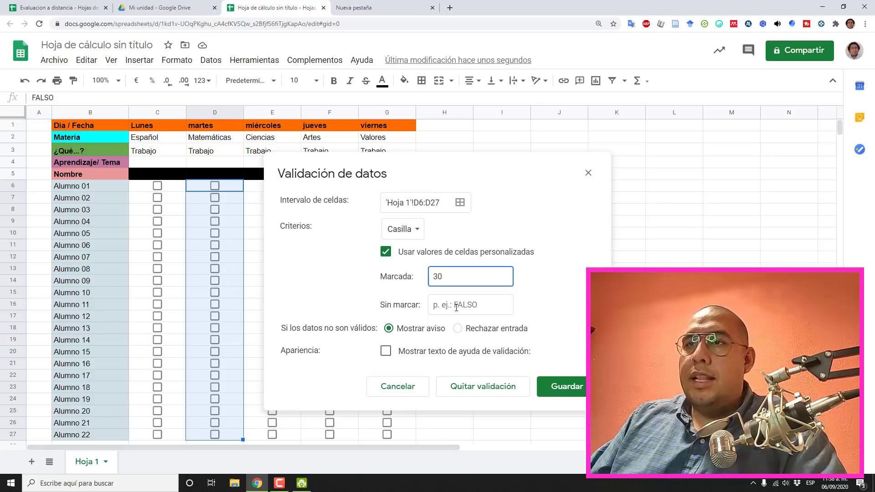
{"action": "left_click", "coordinate": [456, 306]}
{"action": "type", "text": "0"}
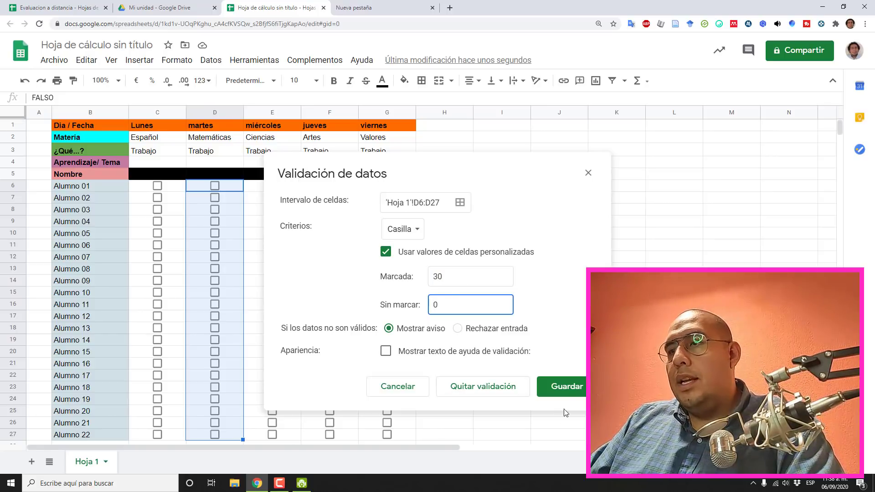
{"action": "left_click", "coordinate": [565, 391]}
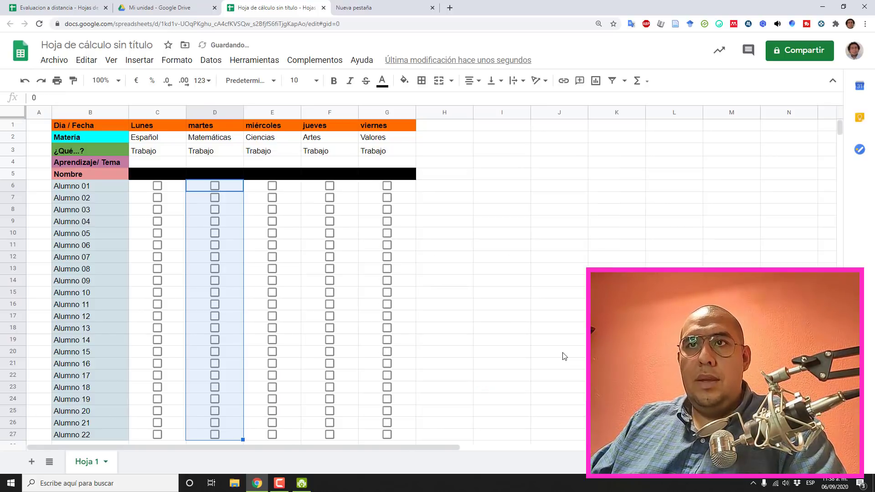
Test that ticked D6 stores 30 and unticked D7 holds 0, then clear D6
{"action": "left_click", "coordinate": [541, 316]}
{"action": "left_click", "coordinate": [211, 190]}
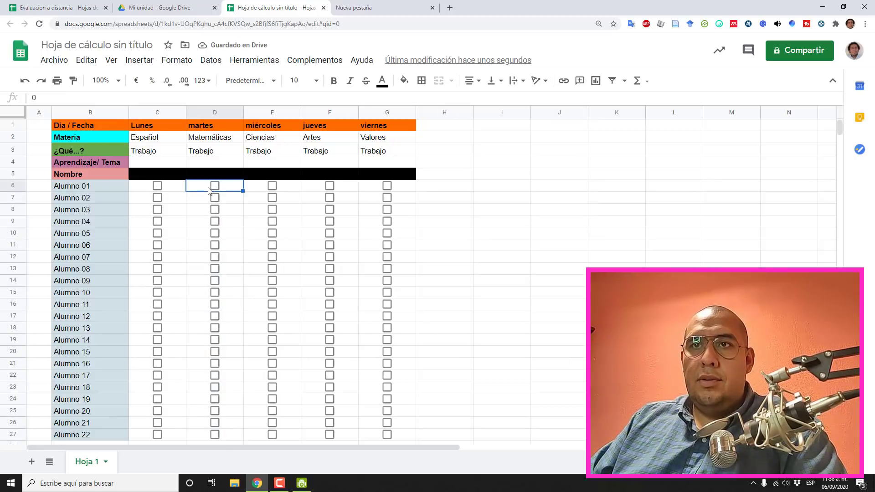
{"action": "left_click", "coordinate": [214, 187]}
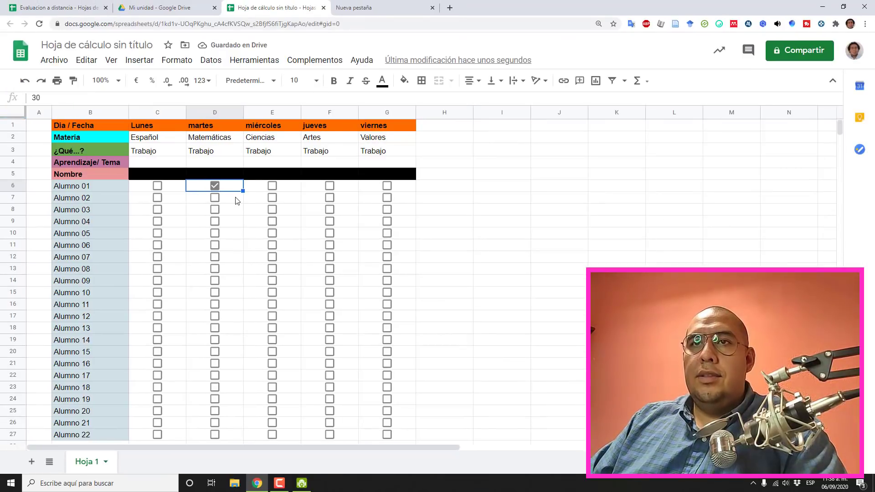
{"action": "left_click", "coordinate": [237, 200]}
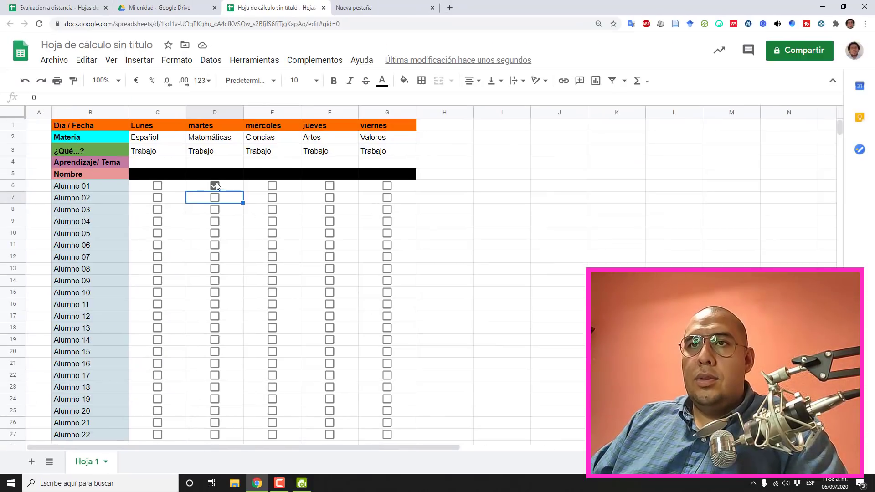
{"action": "left_click", "coordinate": [215, 185]}
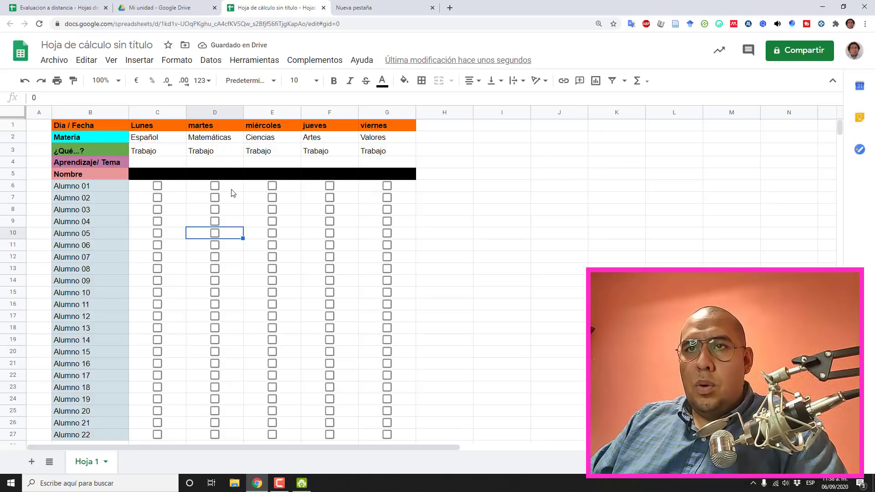
Colour the martes checkboxes in column D blue
{"action": "left_click_drag", "start_coordinate": [230, 188], "coordinate": [239, 433]}
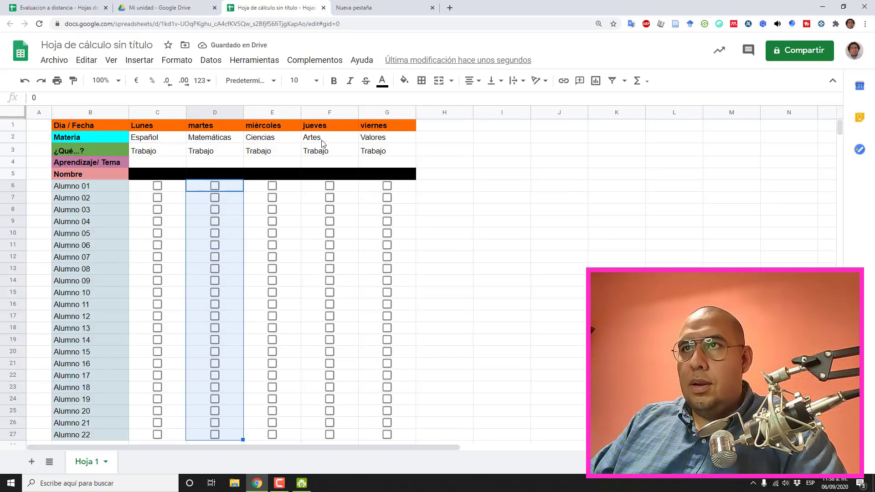
{"action": "left_click", "coordinate": [382, 82]}
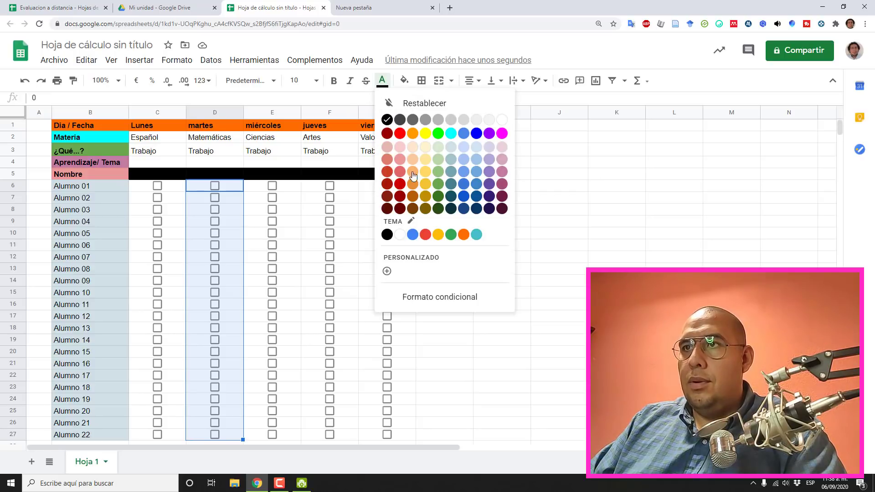
{"action": "left_click", "coordinate": [410, 218]}
{"action": "left_click", "coordinate": [480, 246]}
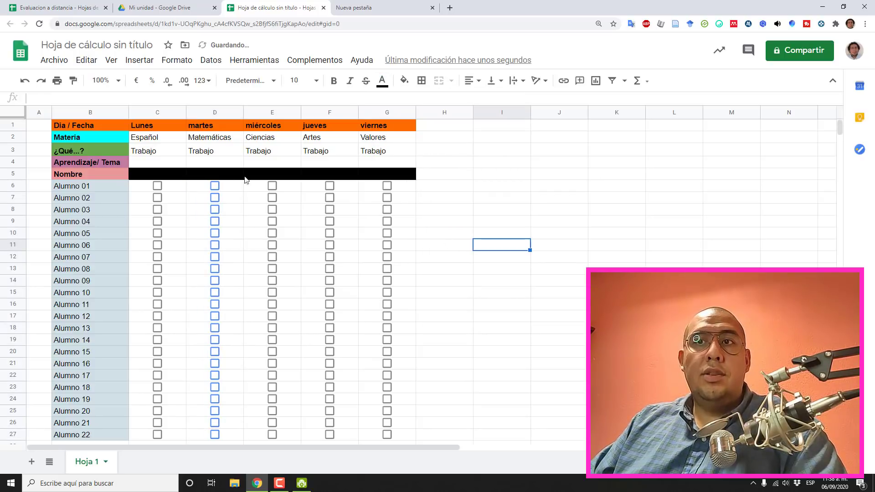
Colour the Lunes checkboxes C6:C27 green and the miércoles checkboxes in column E red
{"action": "left_click_drag", "start_coordinate": [166, 188], "coordinate": [180, 436]}
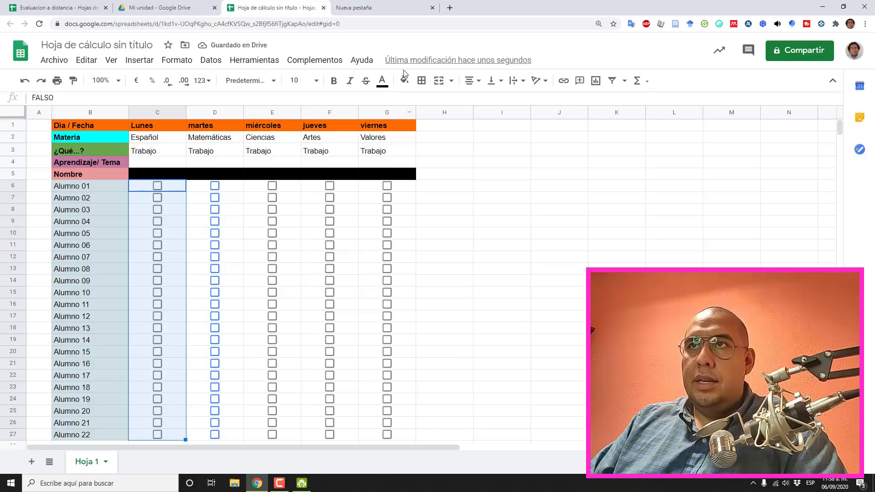
{"action": "left_click", "coordinate": [382, 81]}
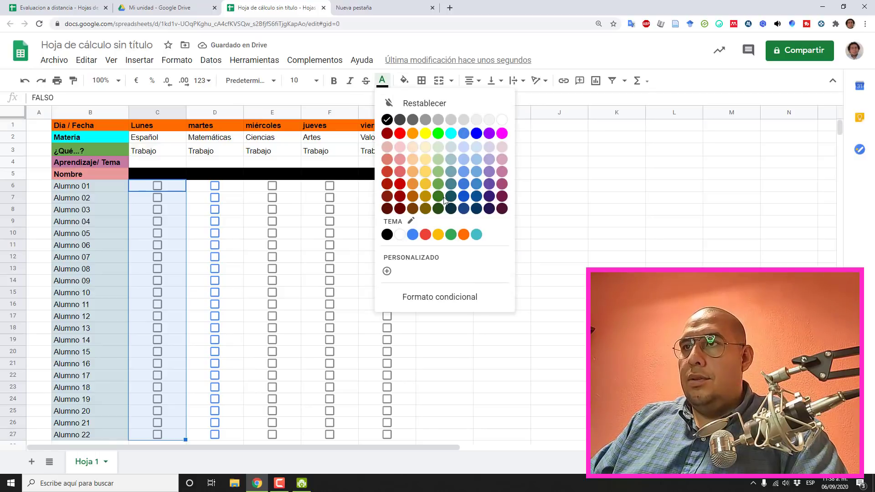
{"action": "left_click", "coordinate": [451, 235]}
{"action": "left_click_drag", "start_coordinate": [285, 190], "coordinate": [294, 437]}
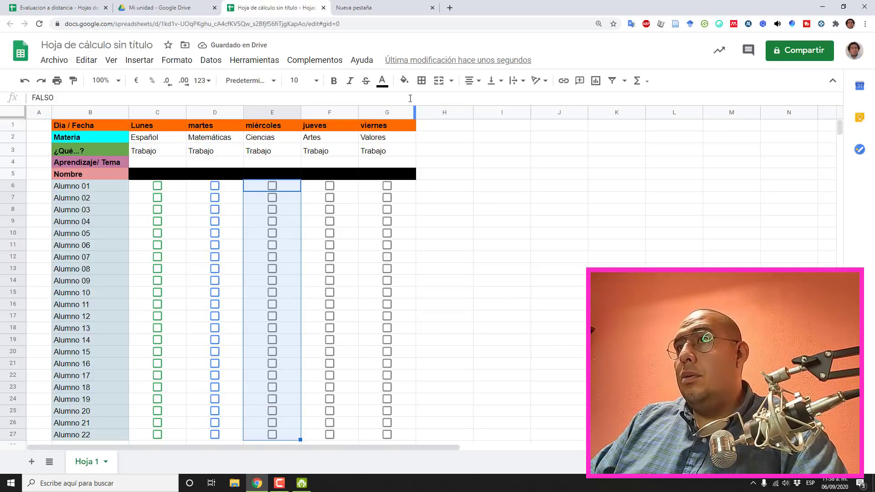
{"action": "left_click", "coordinate": [382, 81]}
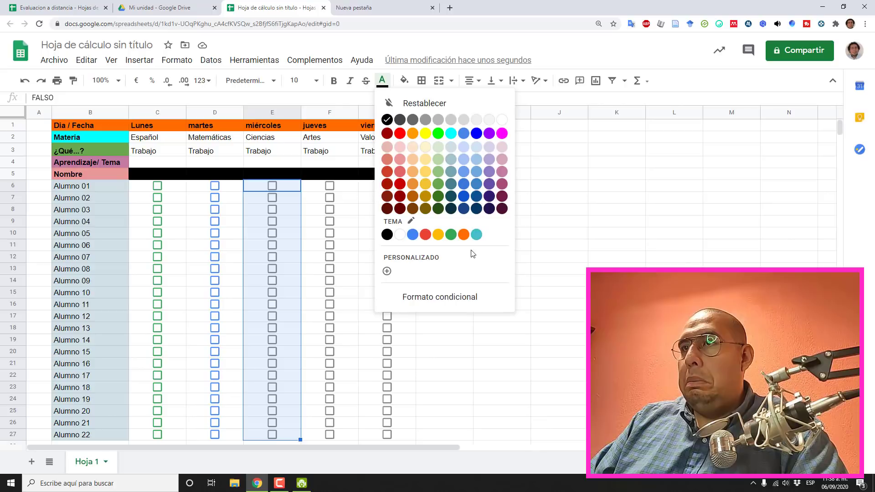
{"action": "left_click", "coordinate": [423, 239]}
Colour the jueves checkboxes F6:F27 dark red
{"action": "left_click_drag", "start_coordinate": [338, 186], "coordinate": [349, 421]}
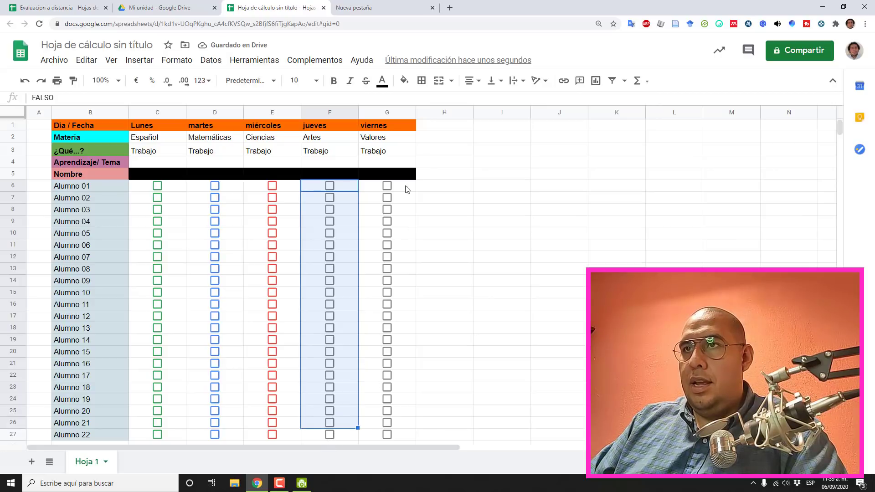
{"action": "left_click", "coordinate": [532, 205]}
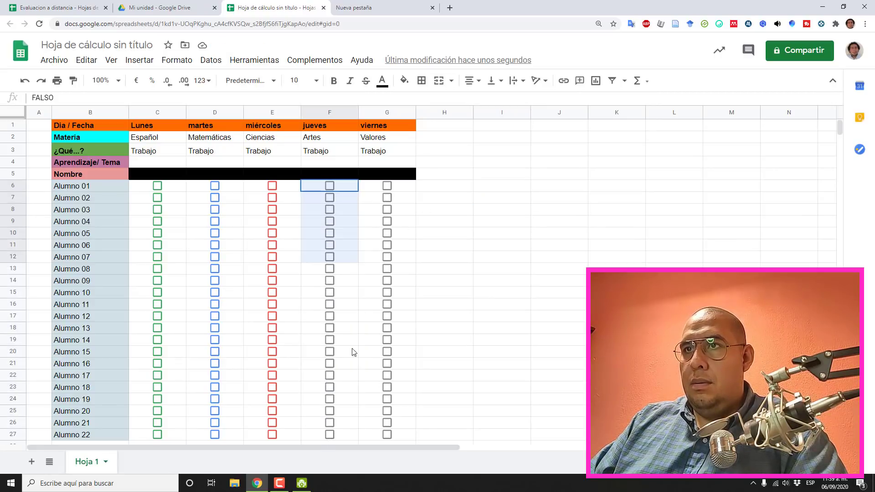
{"action": "left_click_drag", "start_coordinate": [337, 187], "coordinate": [350, 437]}
{"action": "left_click", "coordinate": [333, 84]}
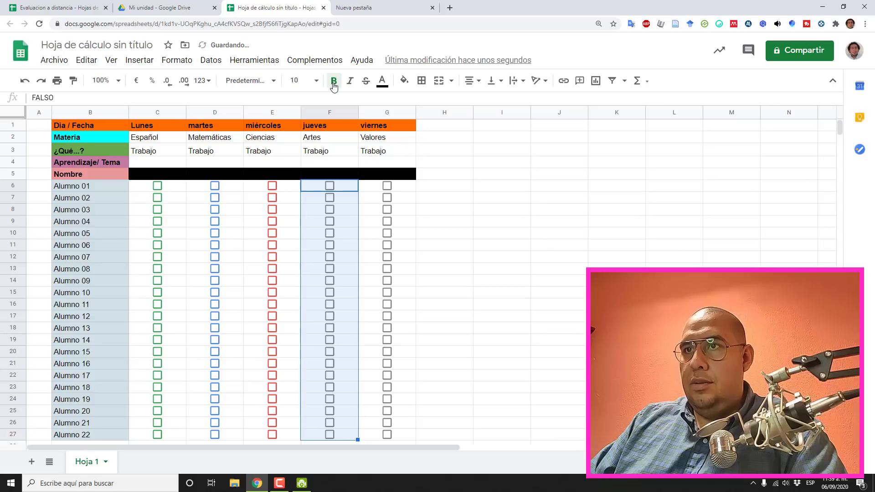
{"action": "left_click", "coordinate": [334, 80]}
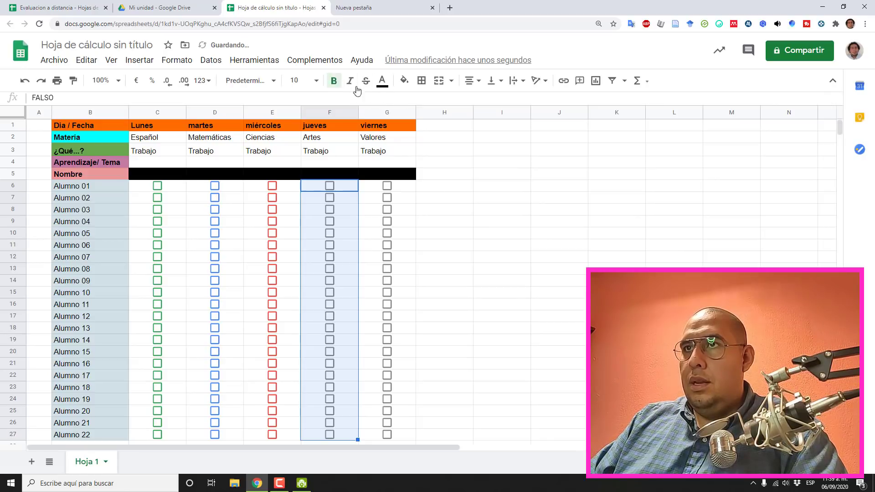
{"action": "left_click", "coordinate": [382, 82]}
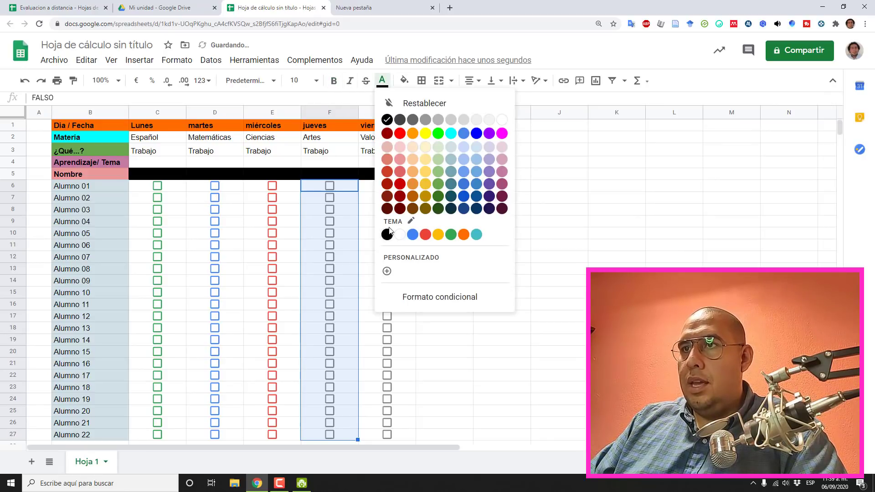
{"action": "left_click", "coordinate": [387, 209]}
{"action": "left_click", "coordinate": [482, 285]}
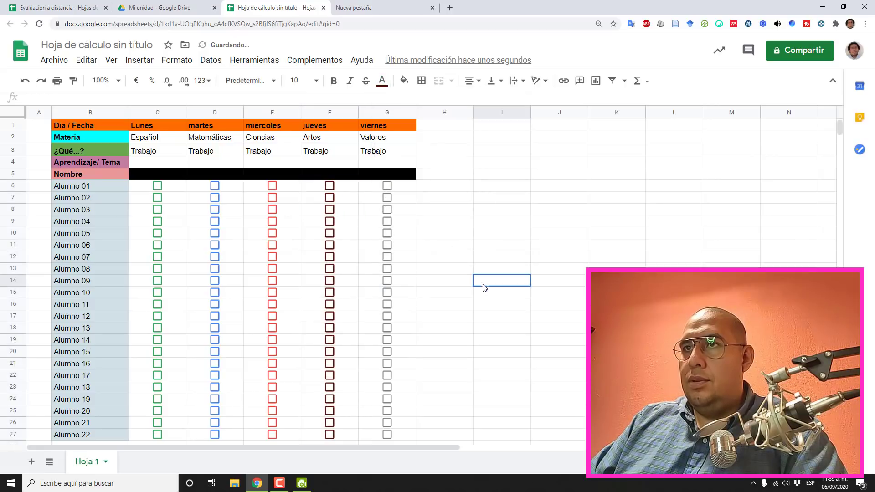
Colour the viernes checkboxes G6:G27 magenta and check a martes checkbox's value
{"action": "left_click_drag", "start_coordinate": [400, 188], "coordinate": [401, 246]}
{"action": "left_click_drag", "start_coordinate": [407, 332], "coordinate": [403, 433]}
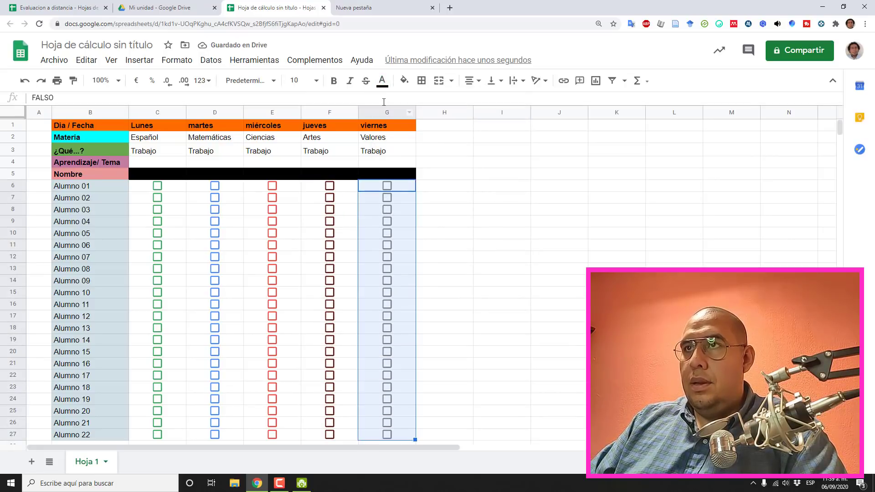
{"action": "left_click", "coordinate": [382, 80]}
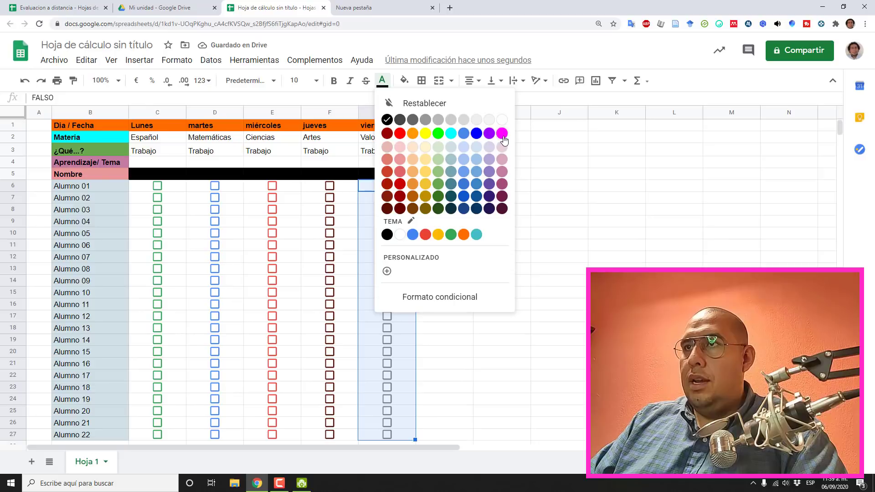
{"action": "left_click", "coordinate": [502, 134]}
{"action": "left_click", "coordinate": [546, 203]}
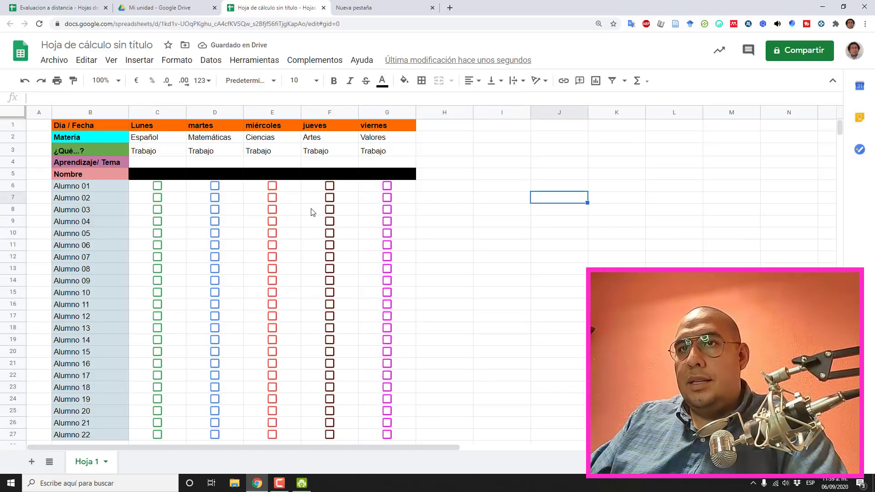
{"action": "left_click", "coordinate": [235, 192]}
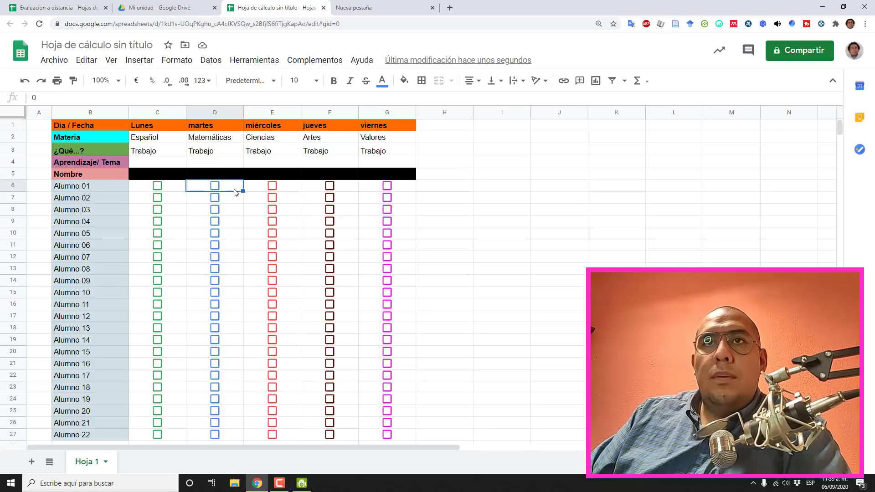
{"action": "left_click", "coordinate": [208, 140]}
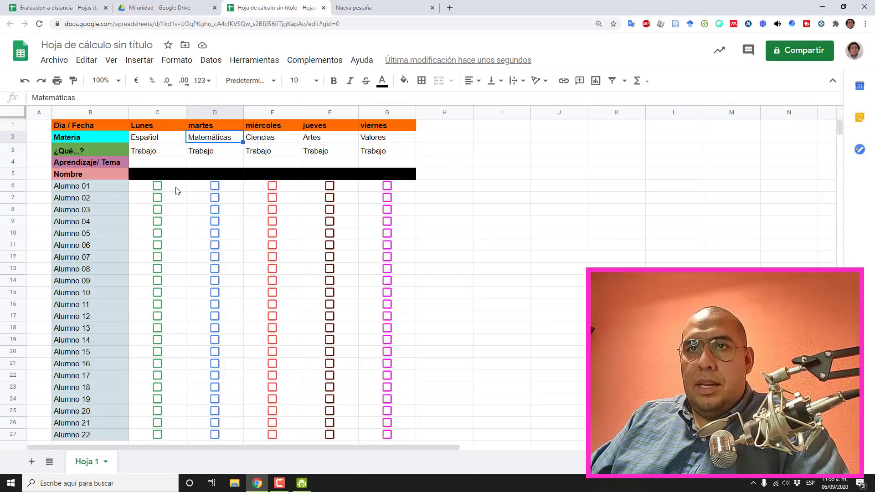
Set the C6:C27 checkbox validation to custom values 20 ticked and 0 unticked
{"action": "left_click_drag", "start_coordinate": [177, 191], "coordinate": [176, 433]}
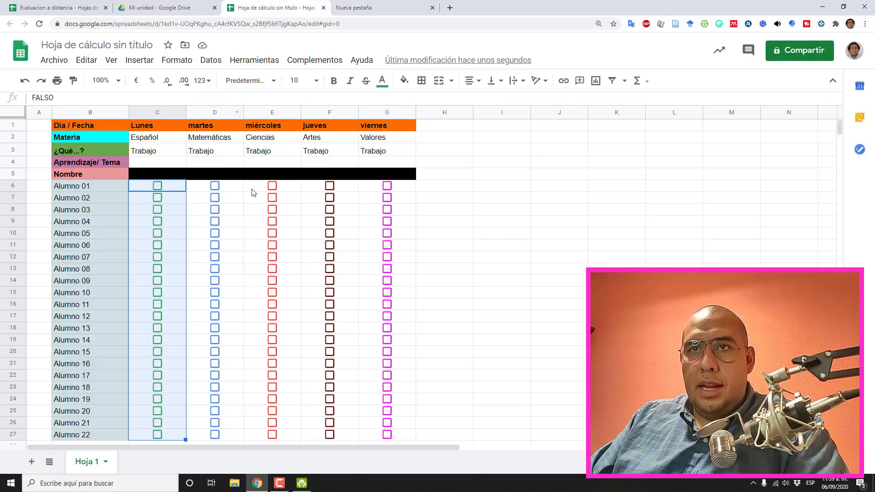
{"action": "left_click", "coordinate": [208, 58]}
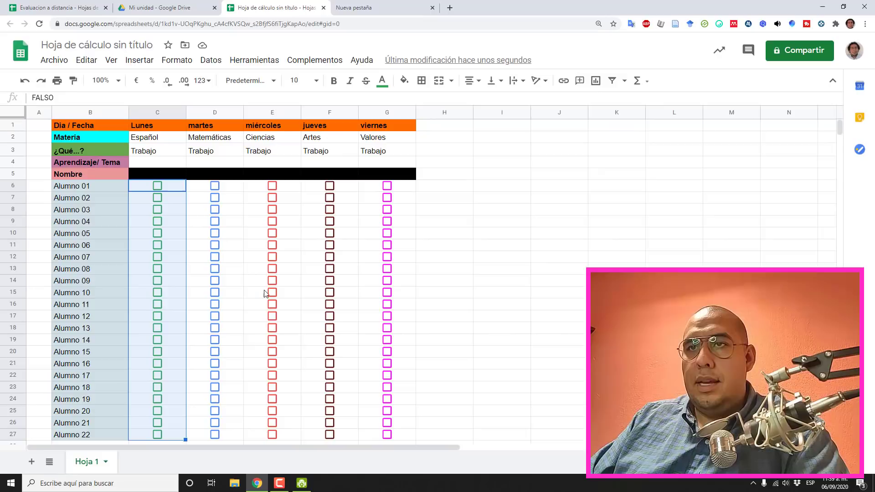
{"action": "left_click", "coordinate": [211, 60]}
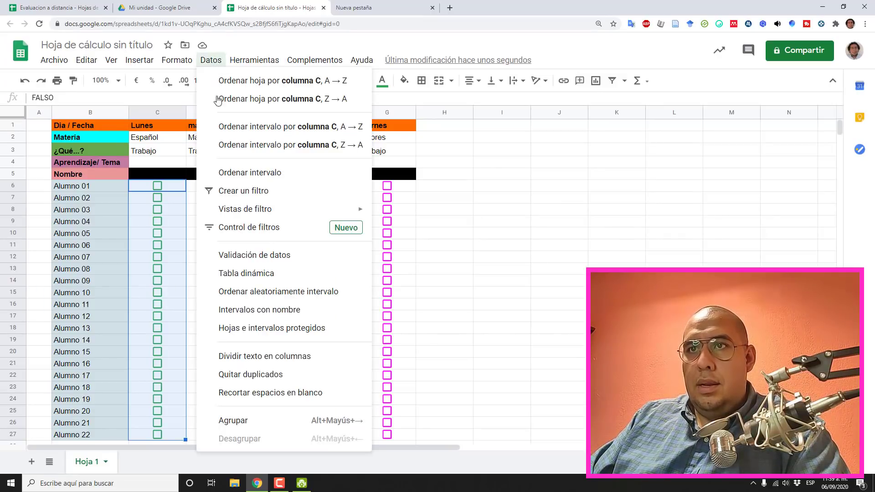
{"action": "left_click", "coordinate": [252, 256]}
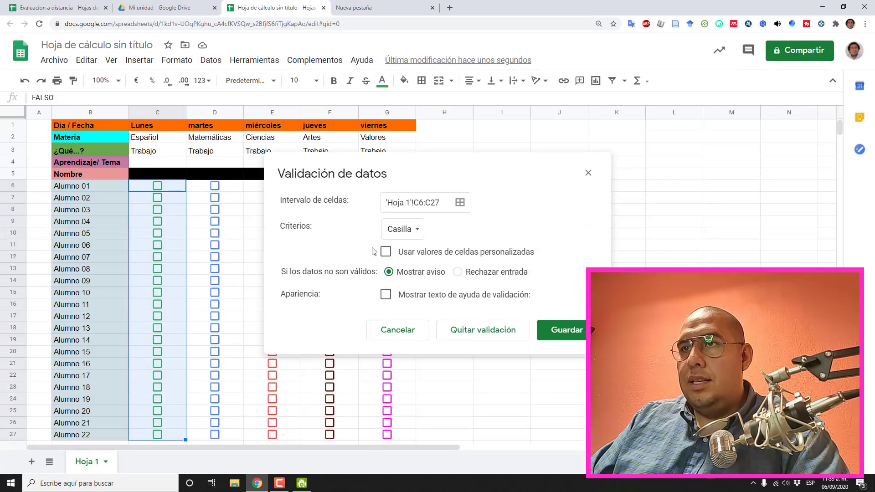
{"action": "left_click", "coordinate": [385, 252]}
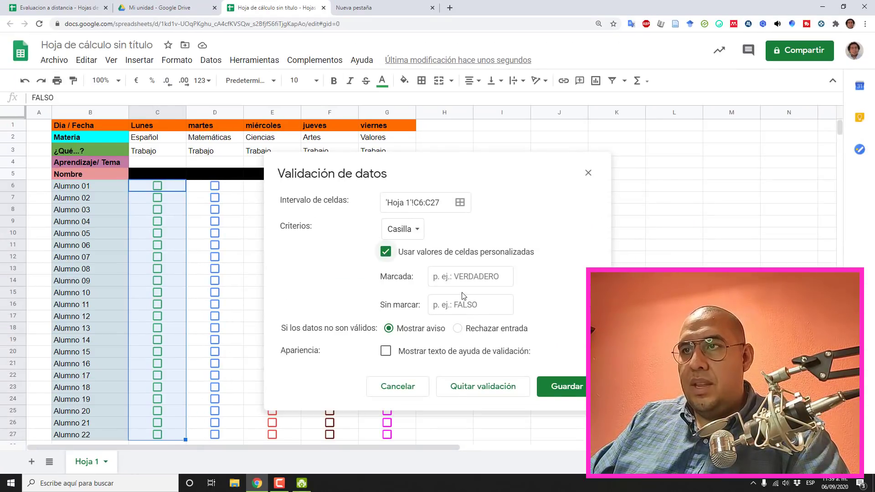
{"action": "left_click", "coordinate": [464, 278]}
{"action": "type", "text": "20"}
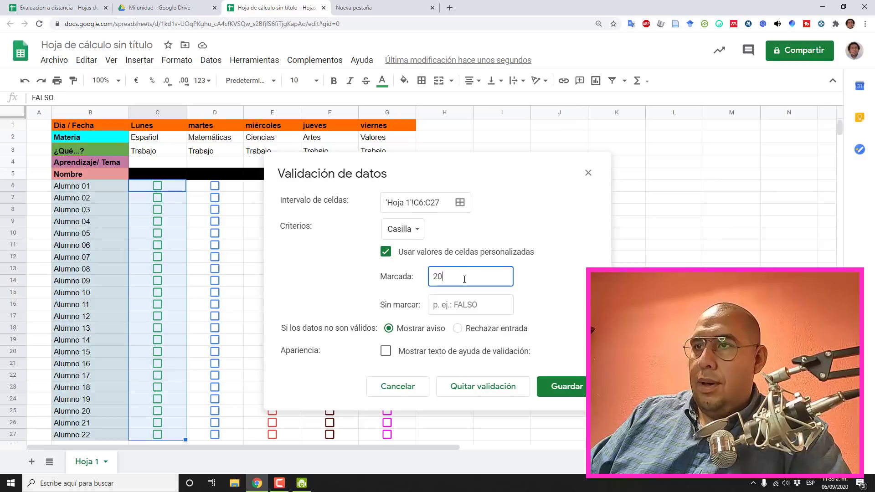
{"action": "left_click", "coordinate": [473, 310]}
{"action": "type", "text": "0"}
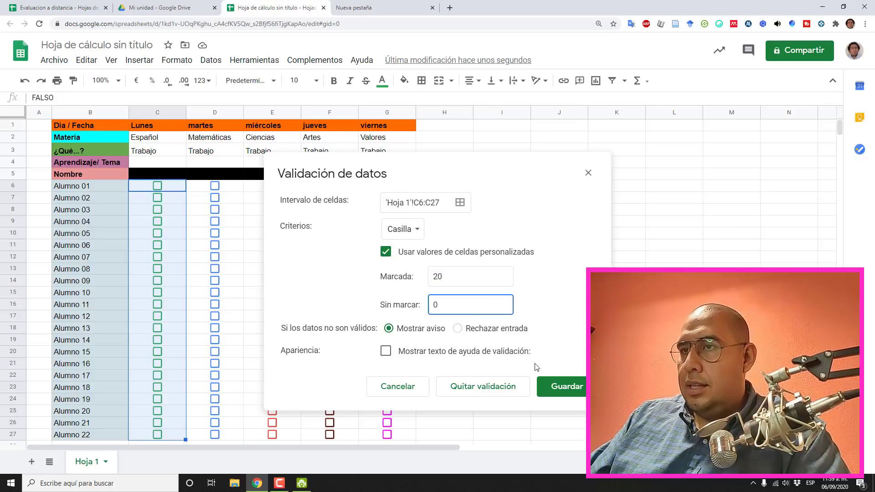
{"action": "left_click", "coordinate": [562, 387]}
{"action": "left_click", "coordinate": [507, 281]}
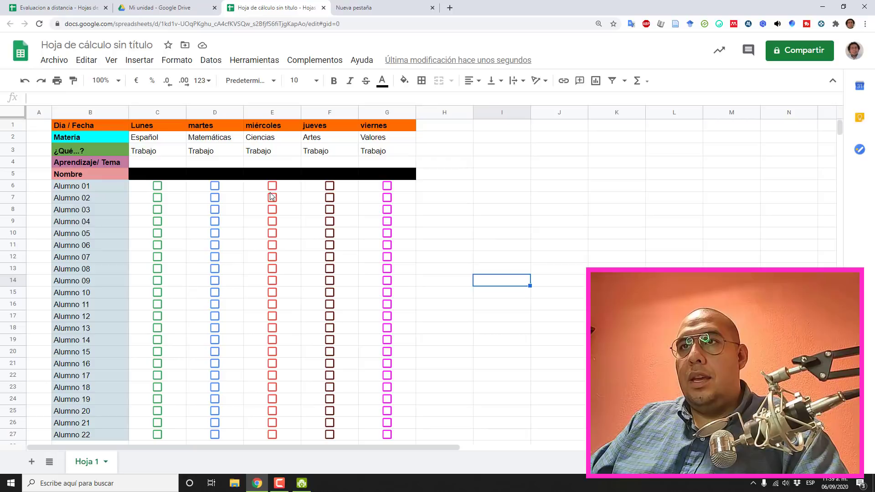
{"action": "mouse_move", "coordinate": [262, 188]}
{"action": "left_mouse_down"}
{"action": "mouse_move", "coordinate": [350, 433]}
{"action": "mouse_move", "coordinate": [339, 435]}
{"action": "left_mouse_up"}
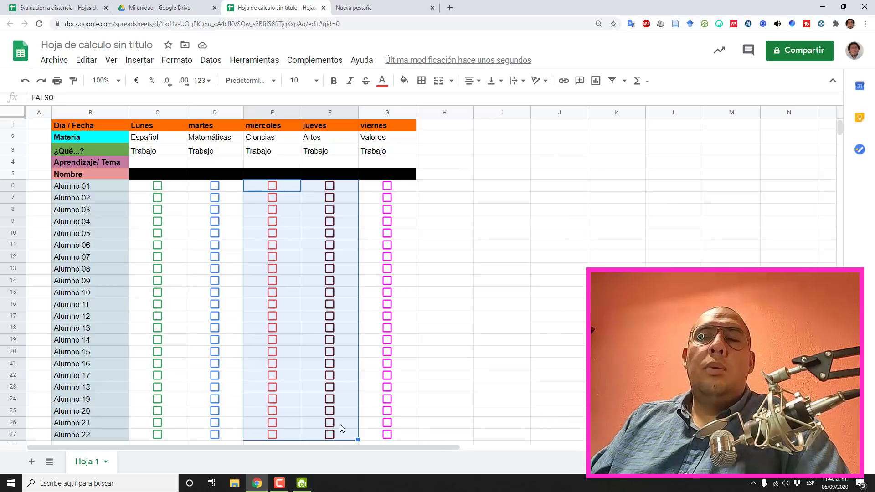
Set the E6:F27 checkbox validation to custom values 15 ticked and 0 unticked
{"action": "left_click", "coordinate": [449, 200]}
{"action": "left_click_drag", "start_coordinate": [288, 190], "coordinate": [338, 424]}
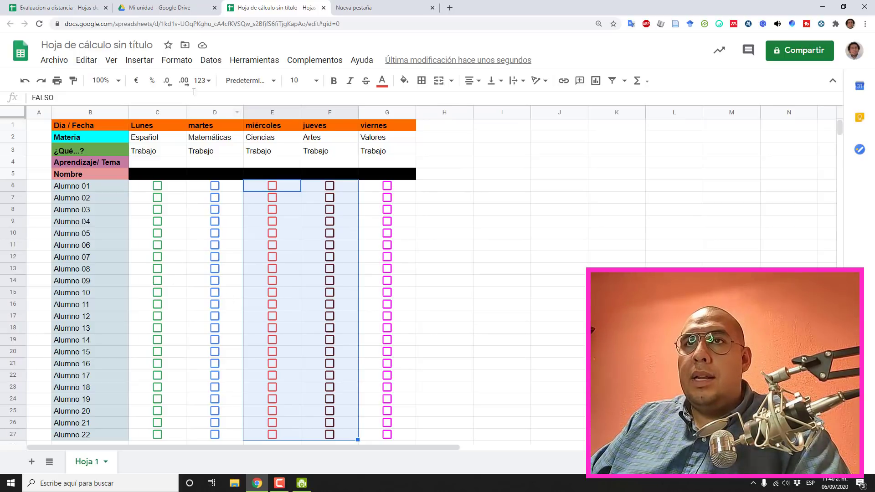
{"action": "left_click", "coordinate": [210, 60]}
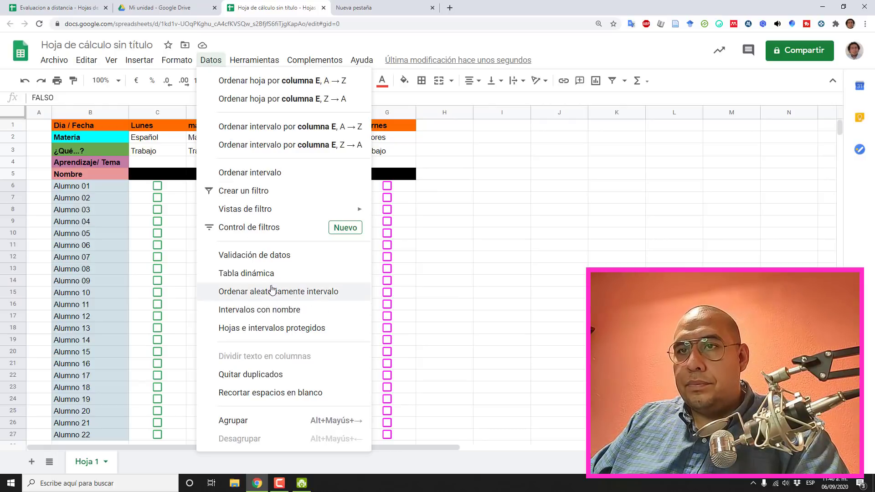
{"action": "left_click", "coordinate": [269, 255]}
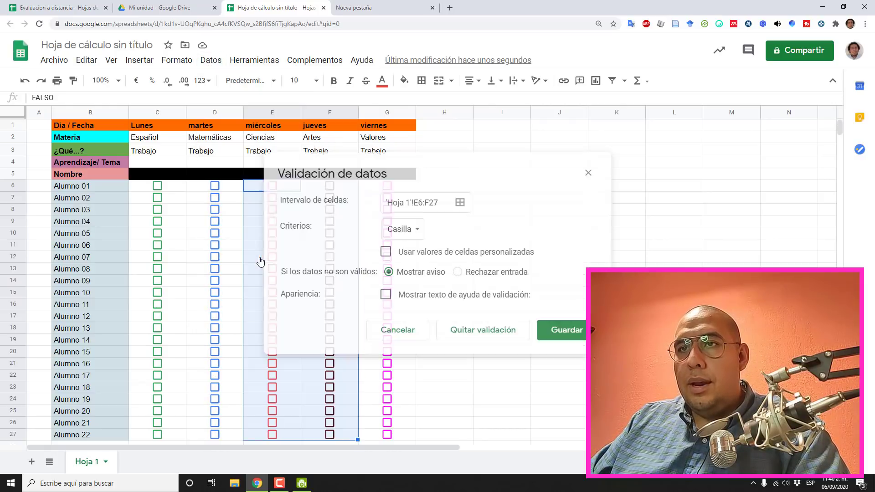
{"action": "left_click", "coordinate": [386, 252]}
{"action": "left_click", "coordinate": [467, 278]}
{"action": "type", "text": "15"}
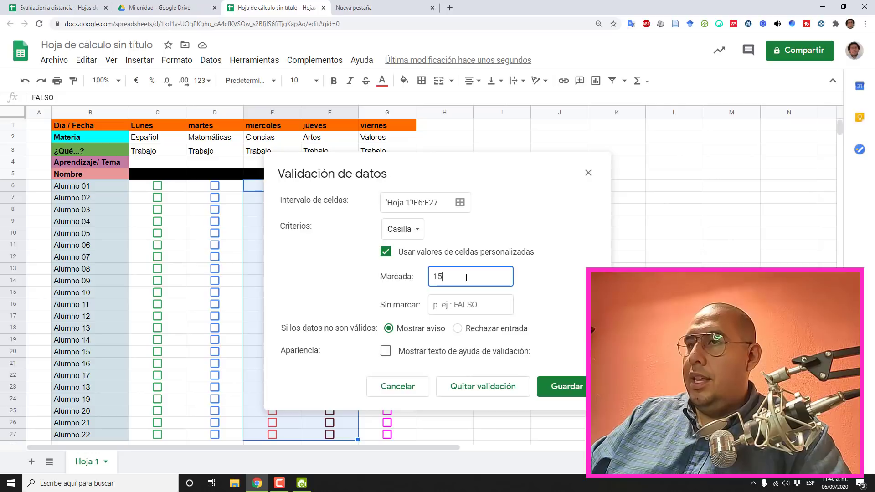
{"action": "left_click", "coordinate": [467, 303]}
{"action": "type", "text": "0"}
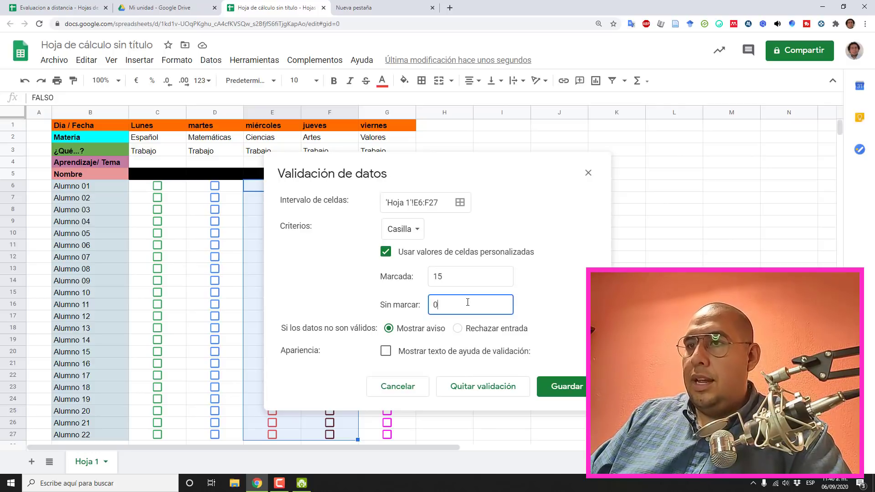
{"action": "left_click", "coordinate": [561, 386]}
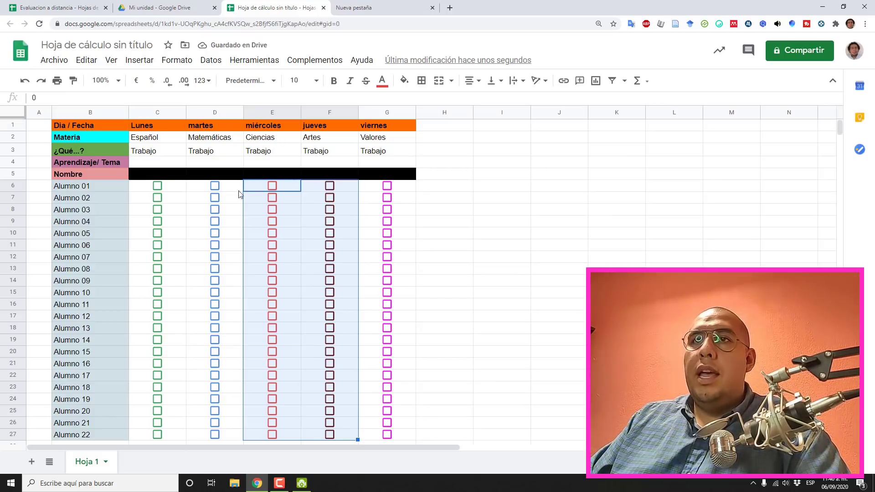
Set the G6:G27 checkbox validation to custom values 20 ticked and 0 unticked
{"action": "left_click_drag", "start_coordinate": [396, 187], "coordinate": [397, 436]}
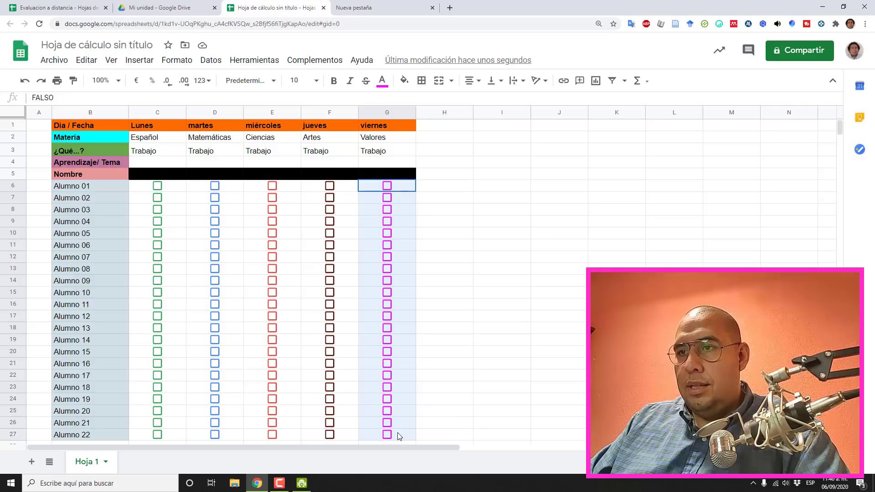
{"action": "left_click", "coordinate": [211, 60]}
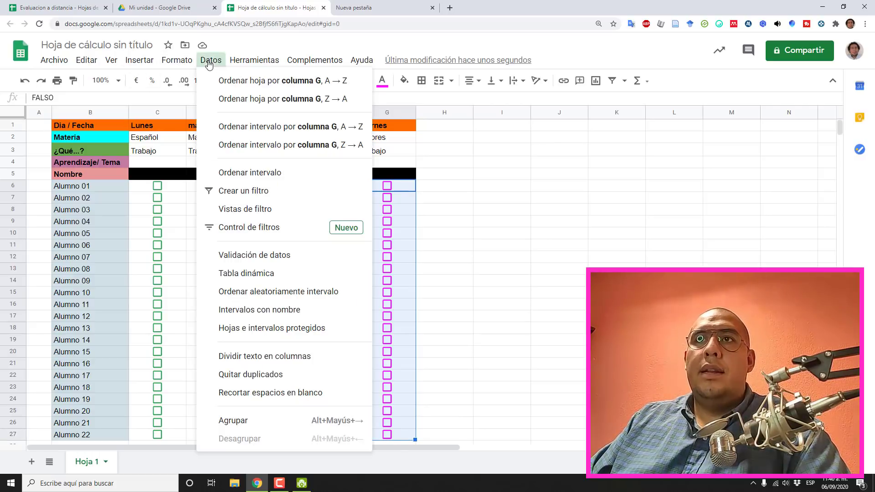
{"action": "left_click", "coordinate": [223, 256]}
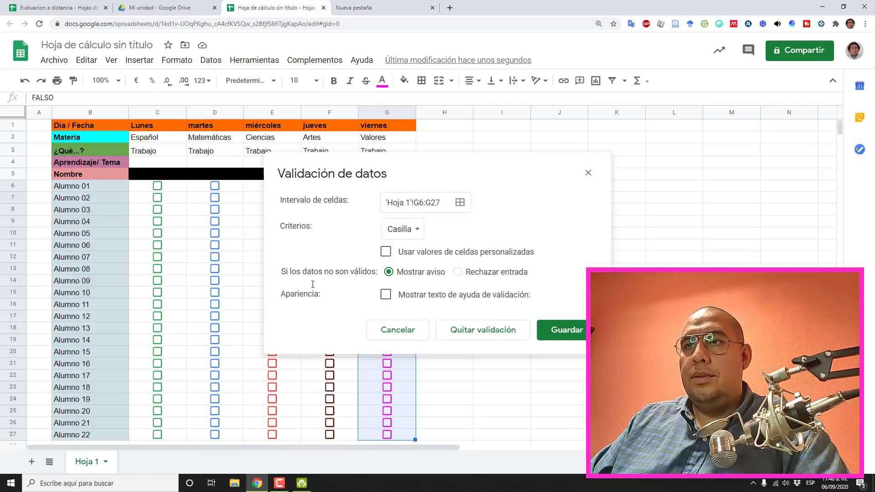
{"action": "left_click", "coordinate": [386, 252]}
{"action": "left_click", "coordinate": [466, 277]}
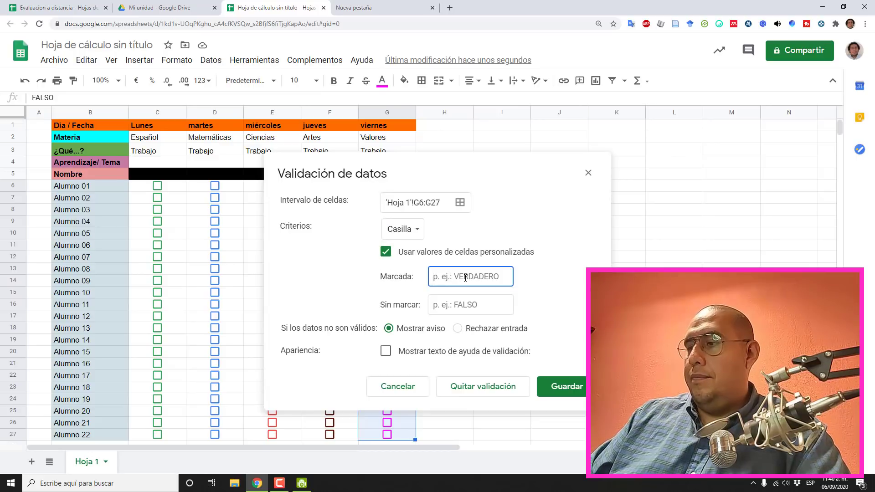
{"action": "type", "text": "20"}
{"action": "left_click", "coordinate": [462, 308]}
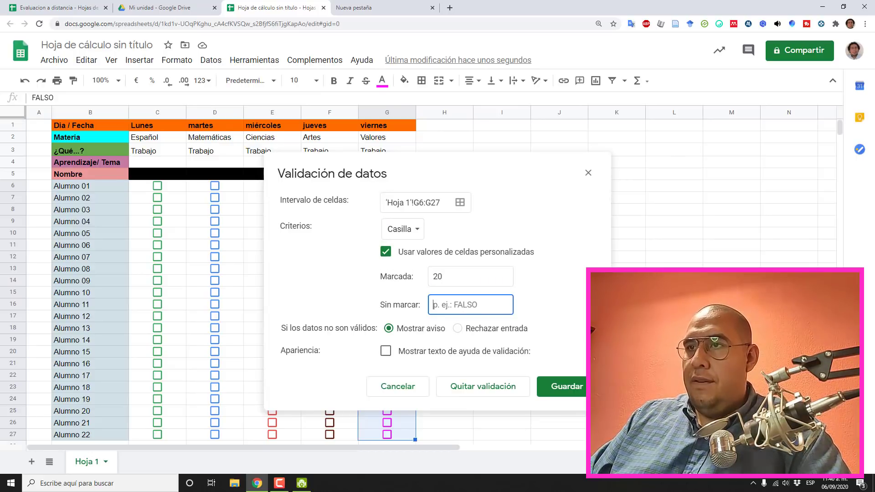
{"action": "type", "text": "0"}
{"action": "left_click", "coordinate": [574, 392]}
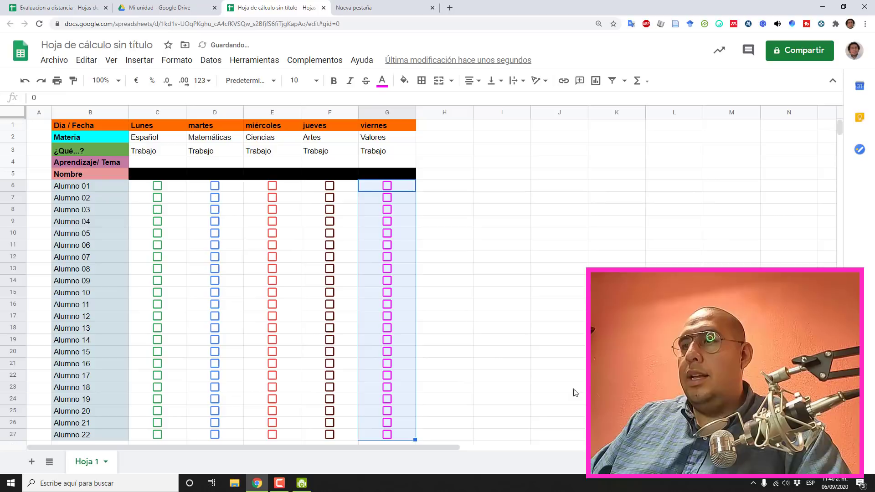
{"action": "left_click", "coordinate": [535, 319]}
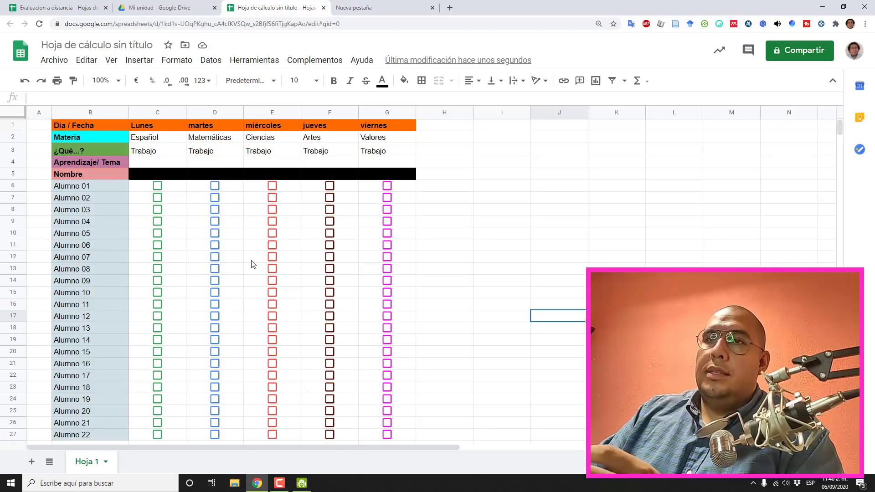
{"action": "left_click_drag", "start_coordinate": [176, 187], "coordinate": [397, 435]}
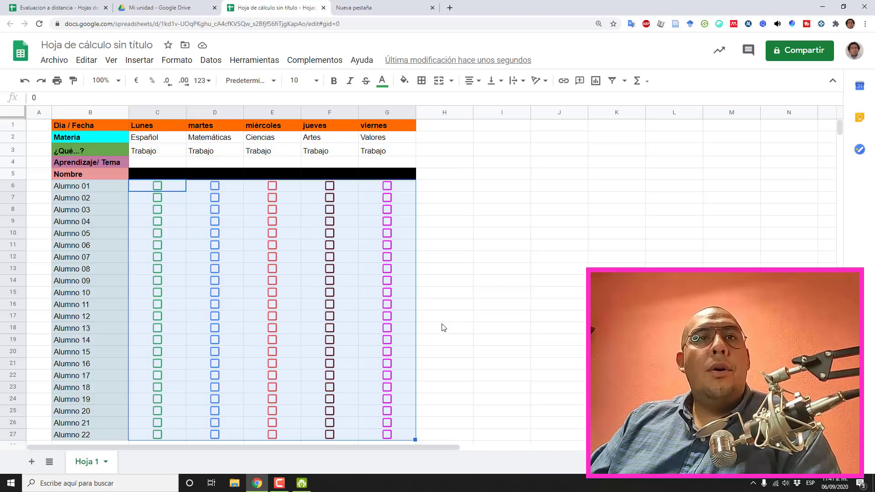
{"action": "left_click", "coordinate": [476, 210]}
{"action": "left_click", "coordinate": [440, 182]}
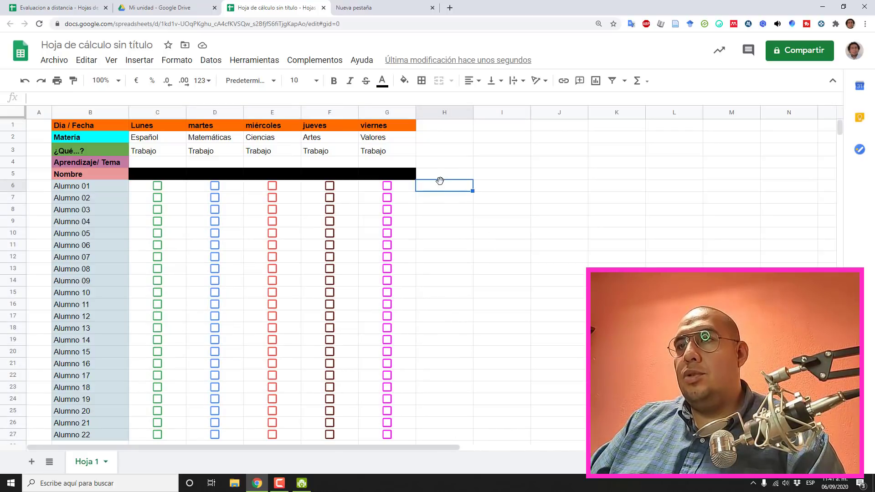
{"action": "left_click", "coordinate": [59, 7]}
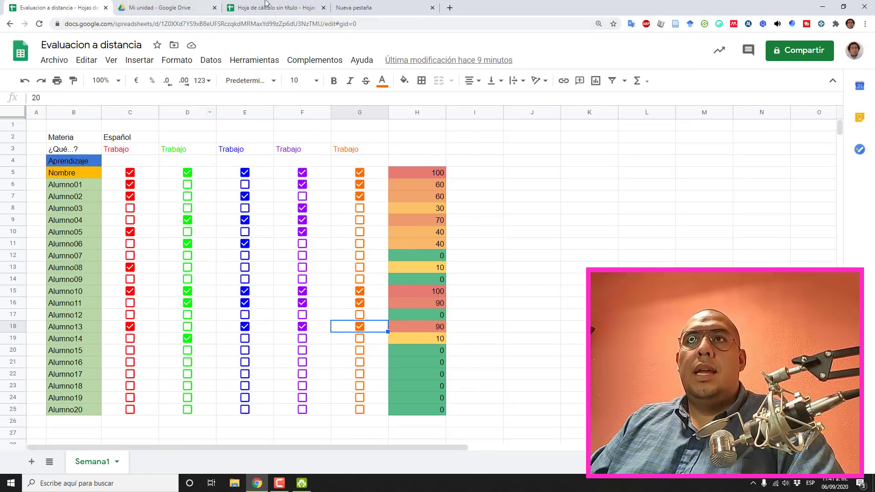
{"action": "left_click", "coordinate": [266, 3]}
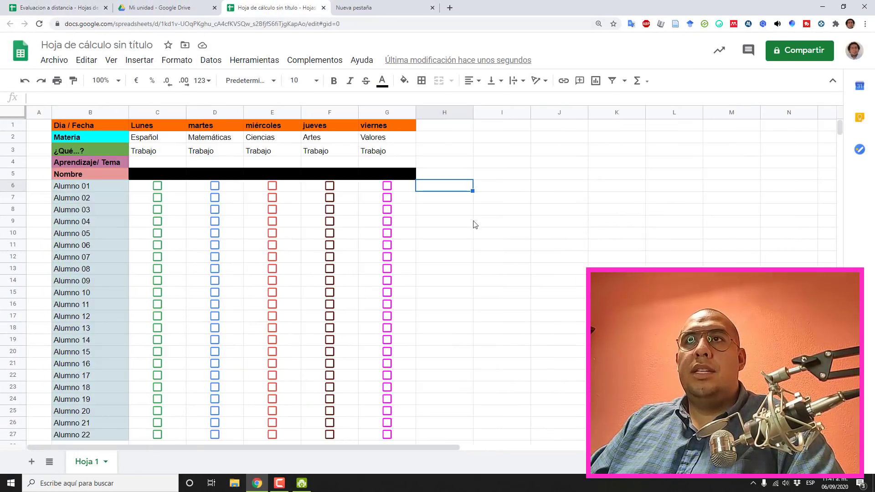
{"action": "left_click", "coordinate": [475, 223]}
{"action": "left_click", "coordinate": [441, 187]}
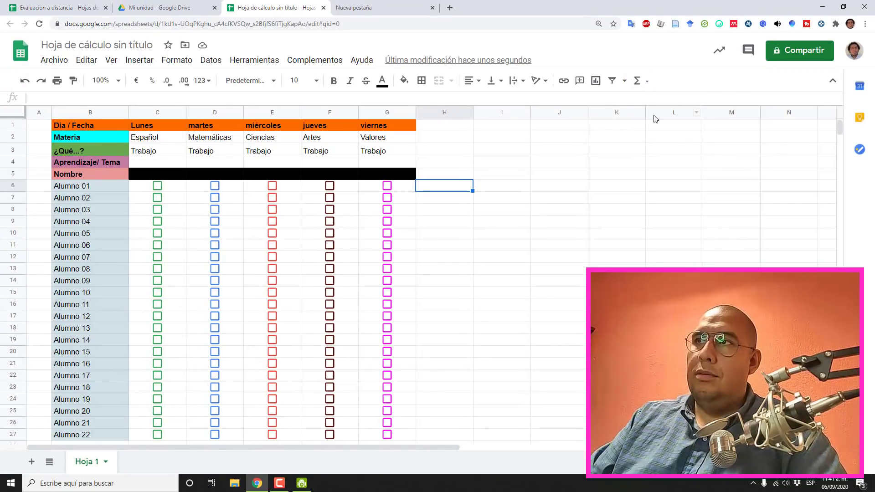
Enter =SUMA(C6:G6) in H6 for Alumno 01's total
{"action": "left_click", "coordinate": [643, 85]}
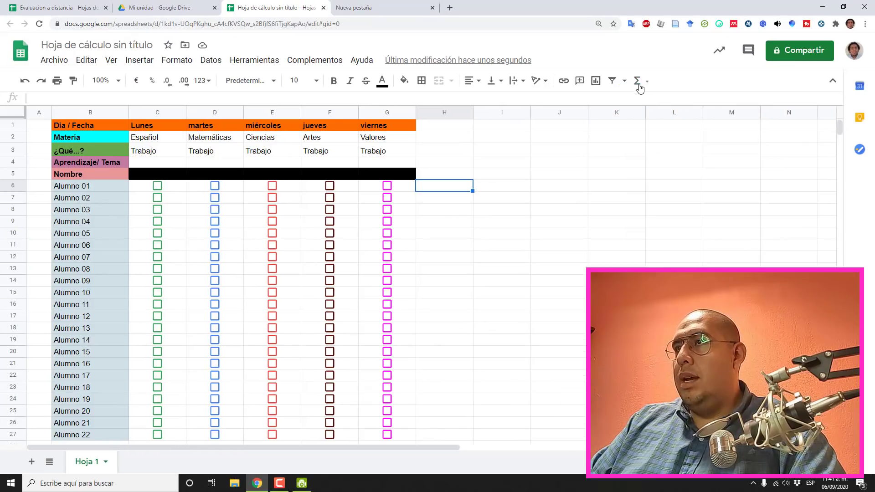
{"action": "left_click", "coordinate": [637, 82]}
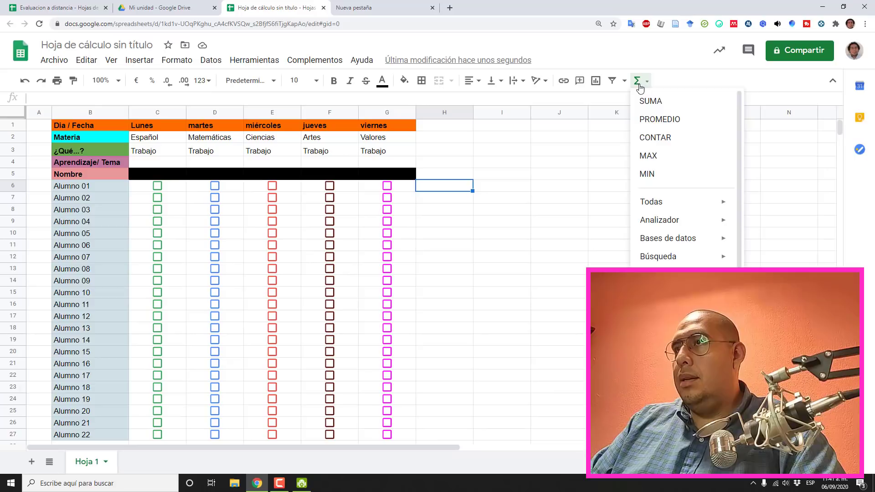
{"action": "left_click", "coordinate": [644, 102]}
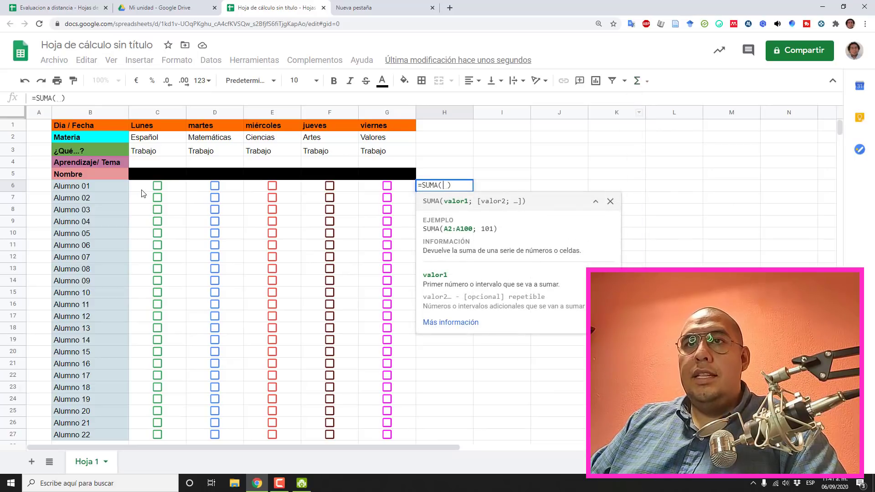
{"action": "left_click_drag", "start_coordinate": [151, 187], "coordinate": [372, 191]}
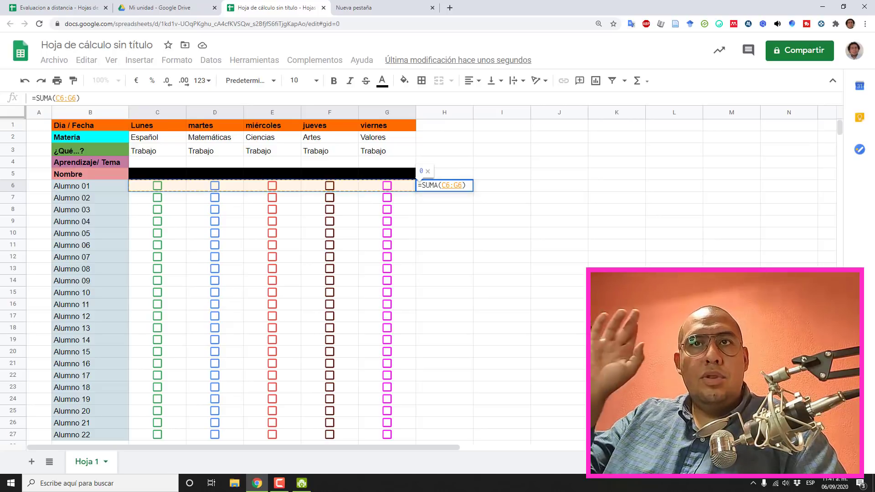
{"action": "key", "text": "Return"}
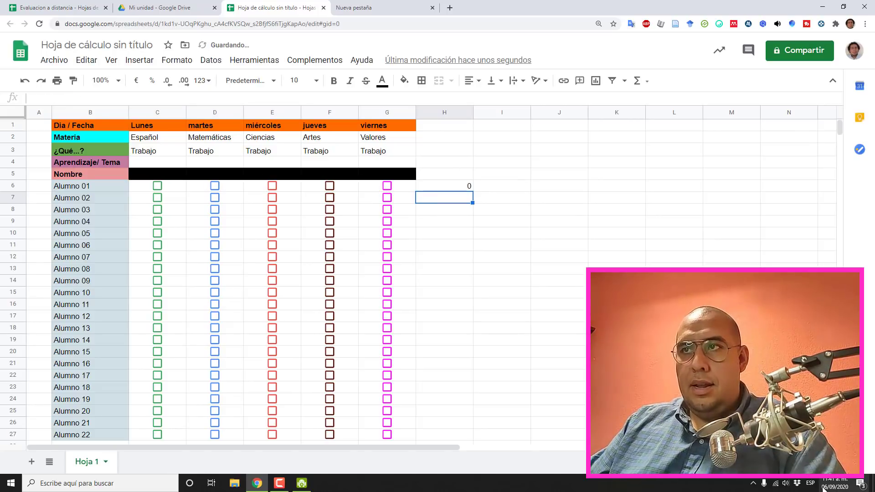
Copy the H6 SUM formula down to H27
{"action": "key", "text": "Up"}
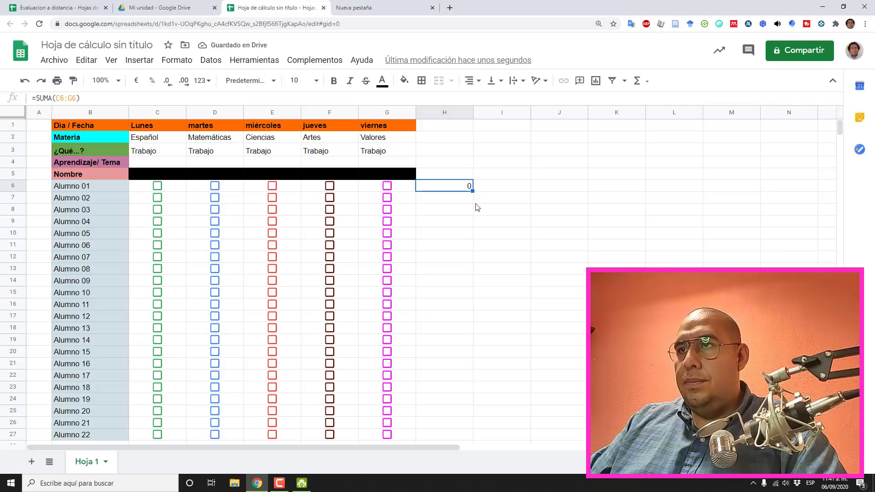
{"action": "left_click_drag", "start_coordinate": [474, 191], "coordinate": [458, 434]}
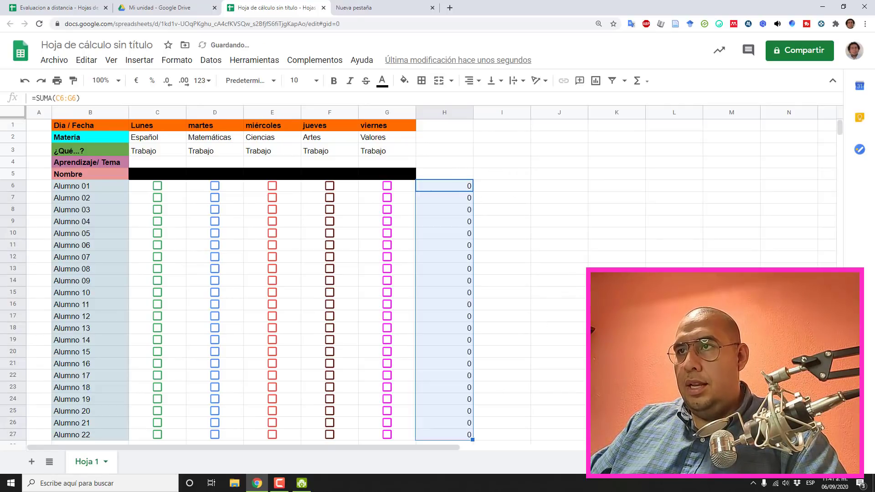
{"action": "key", "text": "ctrl+z"}
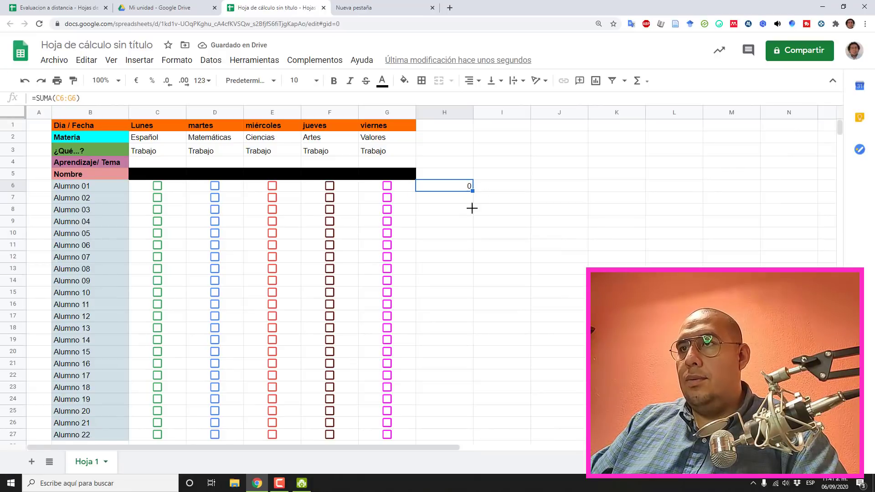
{"action": "left_click_drag", "start_coordinate": [472, 191], "coordinate": [453, 436]}
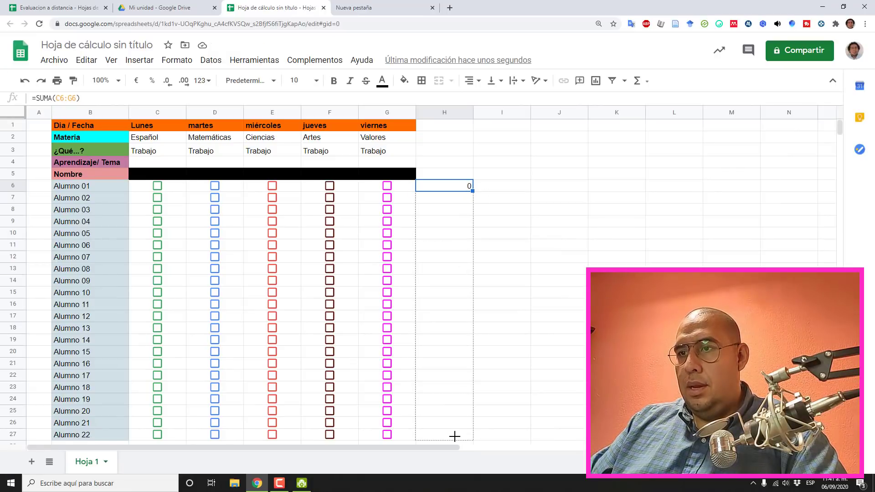
{"action": "left_click", "coordinate": [566, 294]}
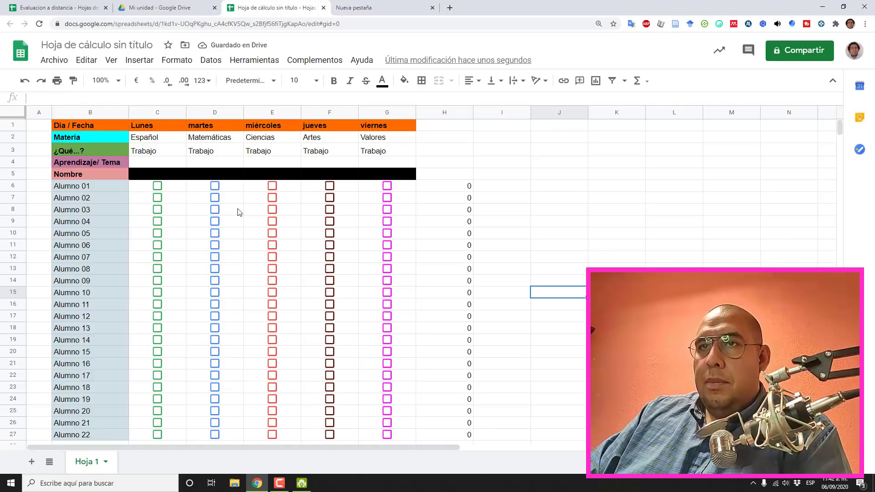
Label H5 'Puntaje total' with a yellow fill, then tick Alumno 01's Lunes box to test
{"action": "left_click", "coordinate": [438, 176]}
{"action": "type", "text": "P"}
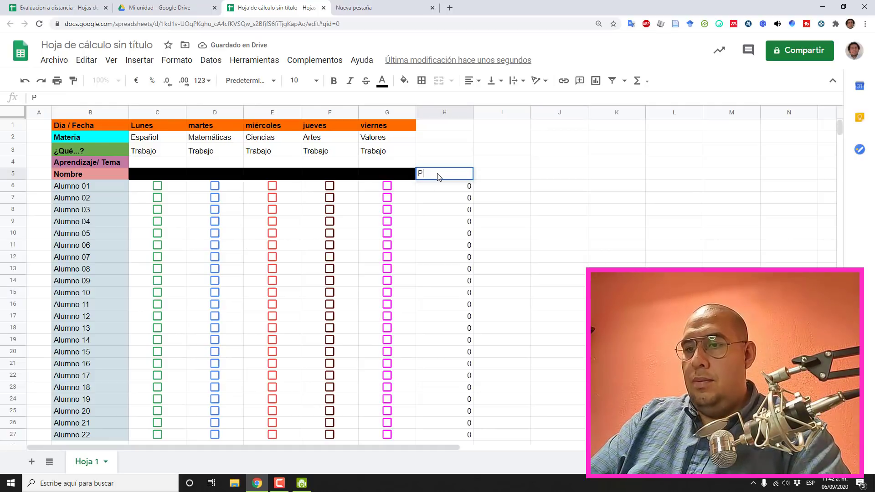
{"action": "type", "text": "untaje total"}
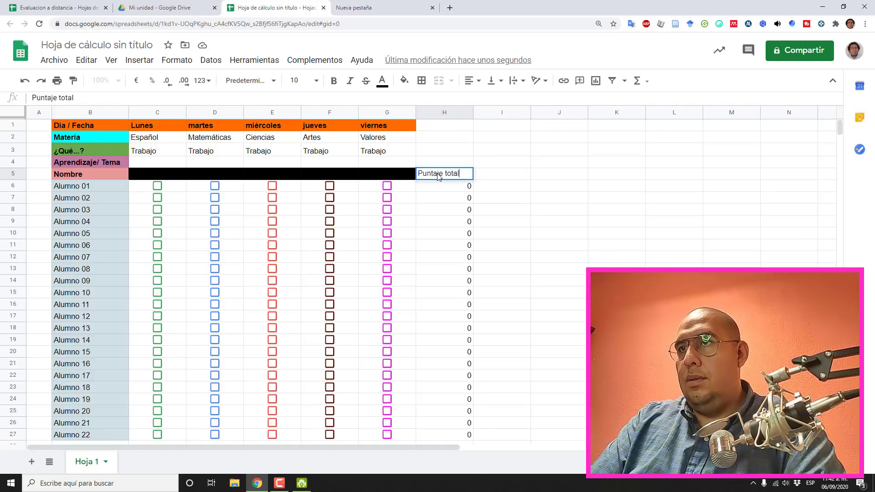
{"action": "key", "text": "Return"}
{"action": "key", "text": "Up"}
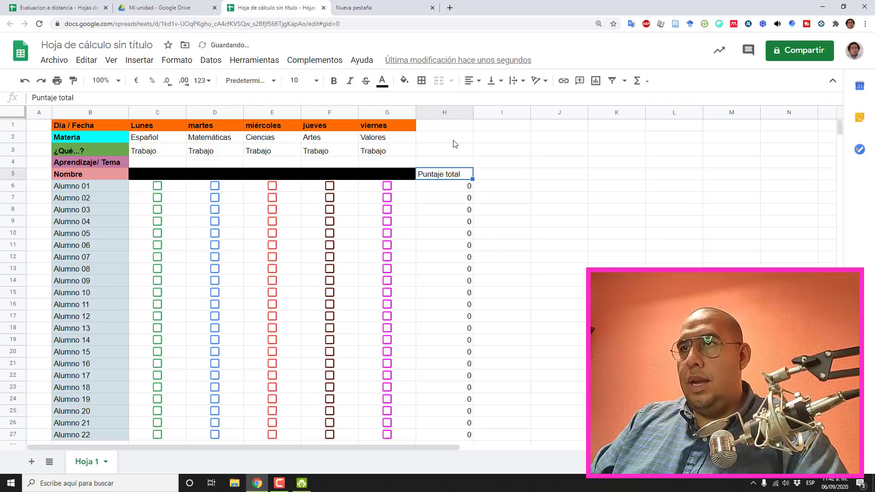
{"action": "left_click", "coordinate": [404, 81]}
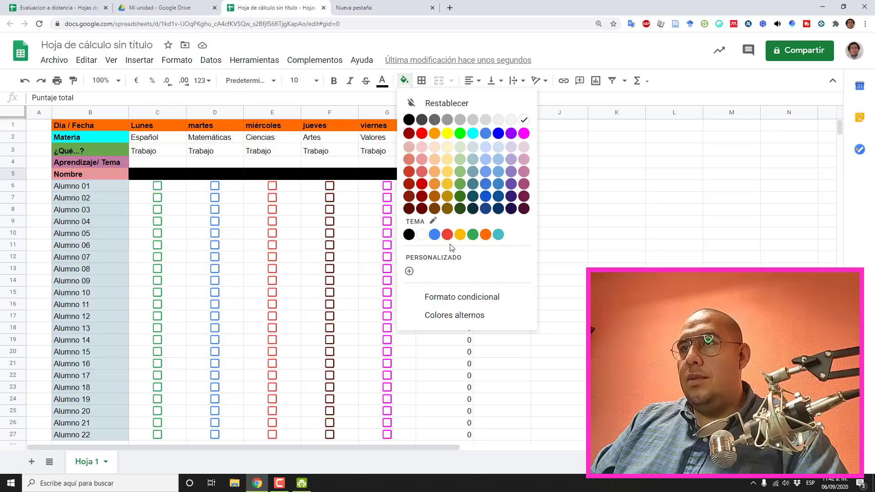
{"action": "left_click", "coordinate": [460, 234]}
{"action": "left_click", "coordinate": [563, 239]}
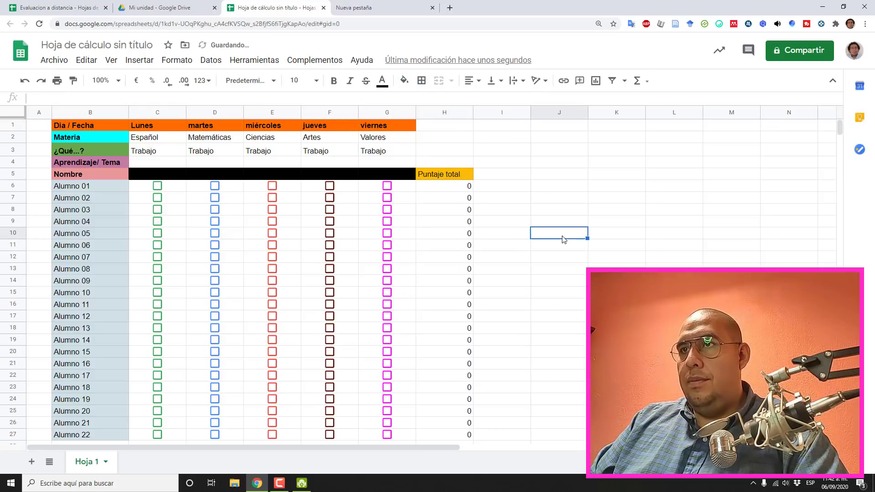
{"action": "left_click", "coordinate": [157, 186]}
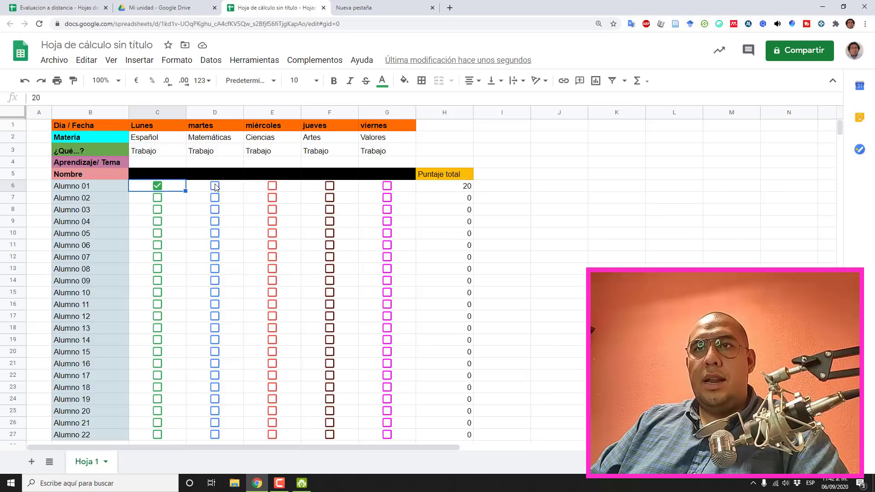
Tick completed tasks for Alumno 01–03, giving totals of 100, 60 and 80
{"action": "left_click", "coordinate": [214, 185]}
{"action": "left_click", "coordinate": [272, 185]}
{"action": "left_click", "coordinate": [329, 186]}
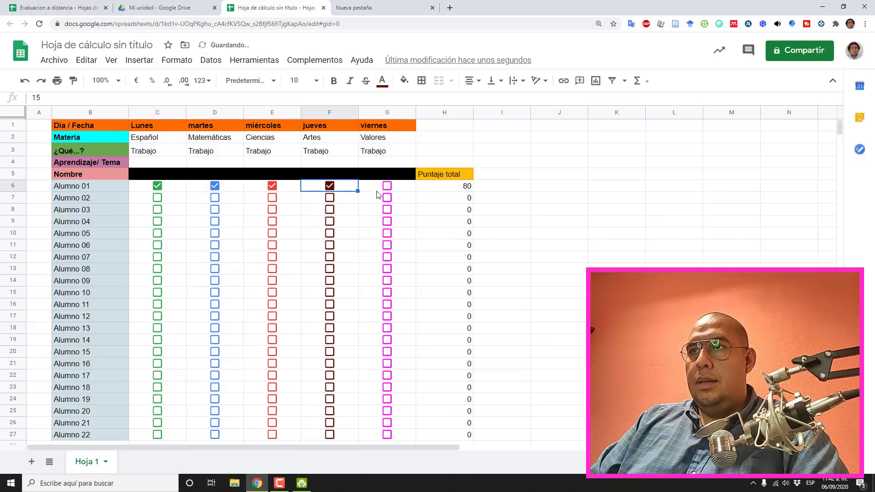
{"action": "left_click", "coordinate": [386, 186]}
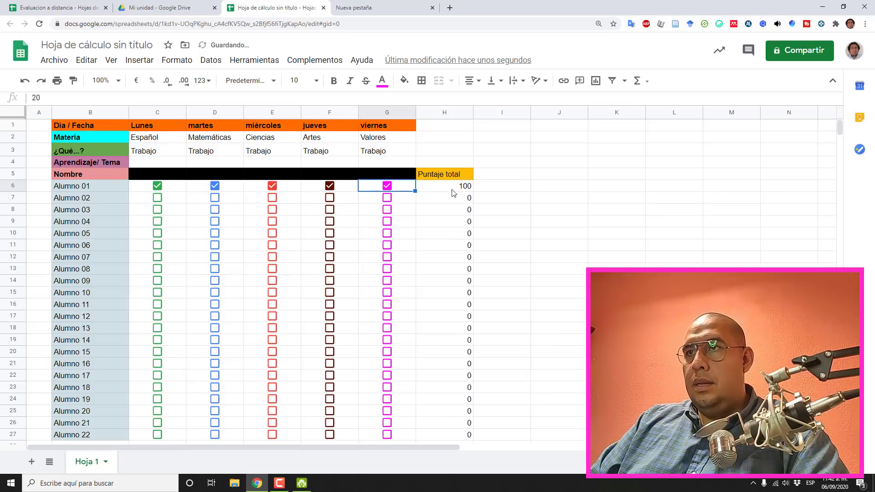
{"action": "left_click", "coordinate": [214, 197]}
{"action": "left_click", "coordinate": [272, 201]}
{"action": "left_click", "coordinate": [337, 201]}
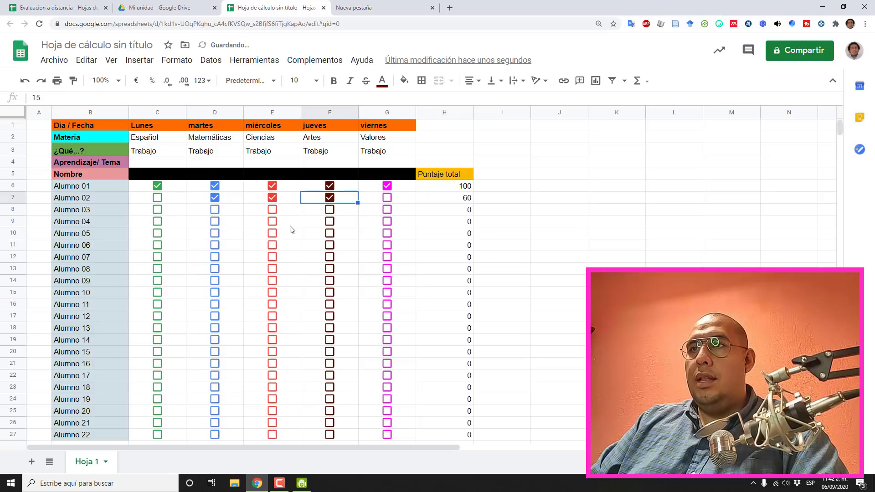
{"action": "left_click", "coordinate": [157, 209]}
{"action": "left_click", "coordinate": [214, 210]}
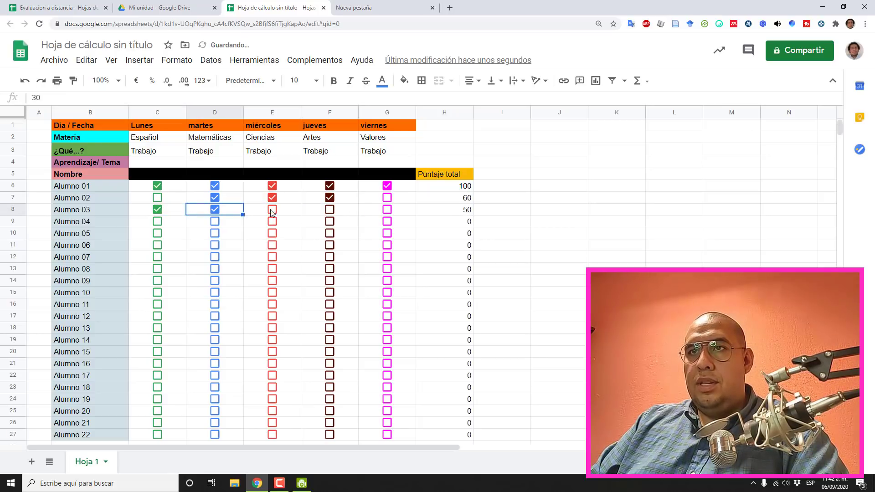
{"action": "left_click", "coordinate": [272, 210]}
{"action": "left_click", "coordinate": [329, 210]}
Tick completed tasks for Alumno 04–07, giving totals of 45, 85, 60 and 50
{"action": "left_click", "coordinate": [157, 233]}
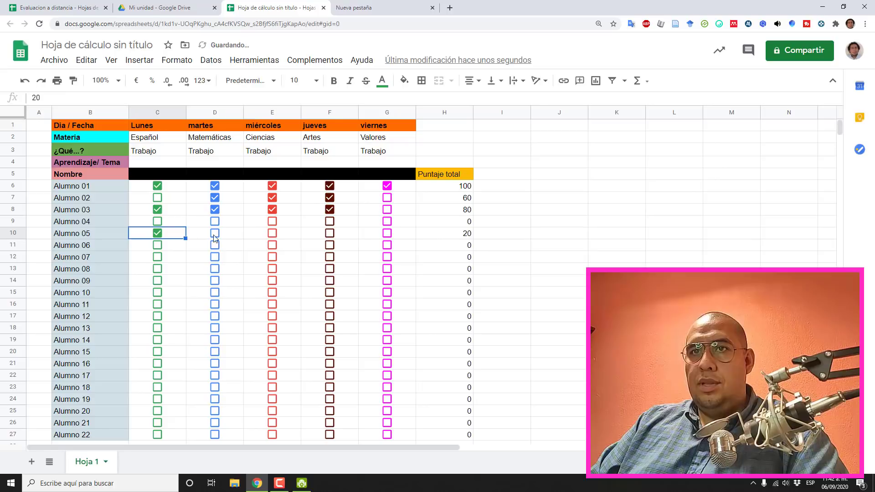
{"action": "left_click", "coordinate": [215, 233]}
{"action": "left_click", "coordinate": [272, 235]}
{"action": "left_click", "coordinate": [214, 222]}
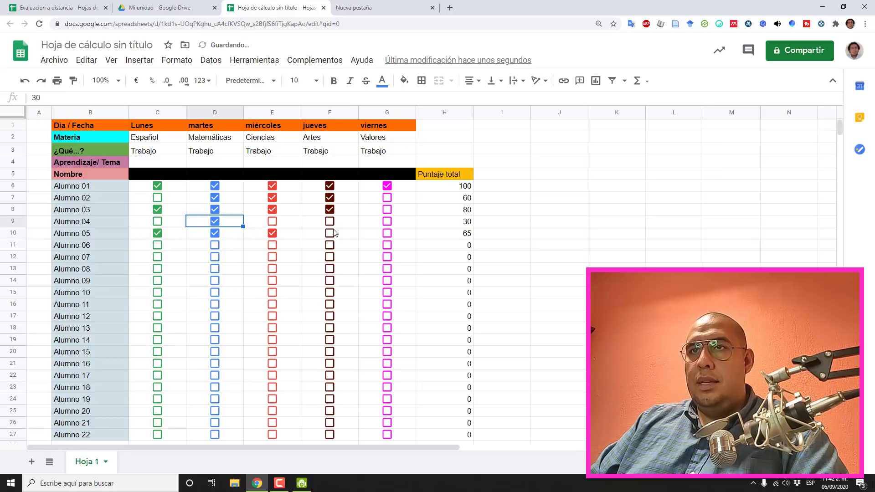
{"action": "left_click", "coordinate": [330, 222]}
{"action": "left_click", "coordinate": [387, 233]}
{"action": "left_click", "coordinate": [329, 245]}
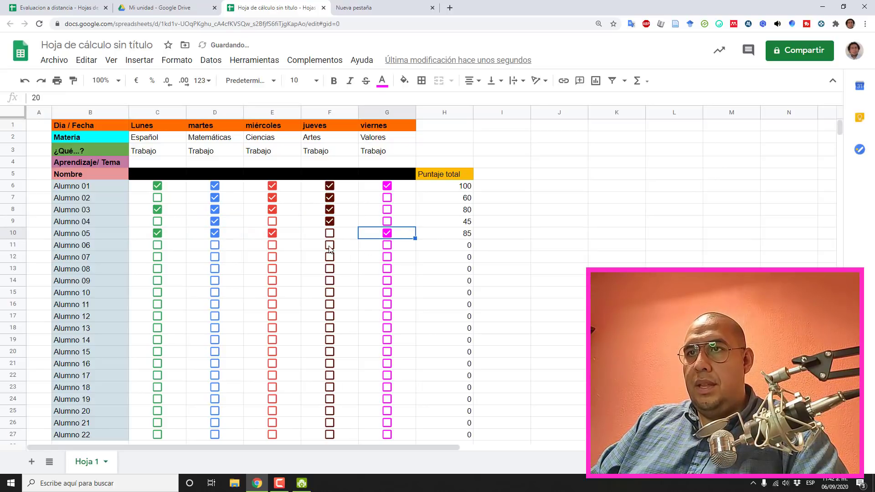
{"action": "left_click", "coordinate": [272, 244]}
{"action": "left_click", "coordinate": [214, 245]}
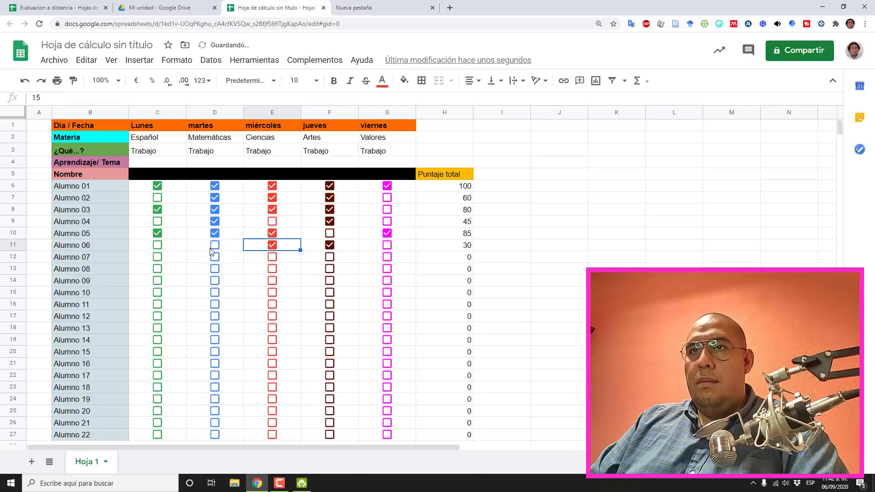
{"action": "left_click", "coordinate": [329, 257]}
{"action": "left_click", "coordinate": [387, 257]}
{"action": "left_click", "coordinate": [270, 261]}
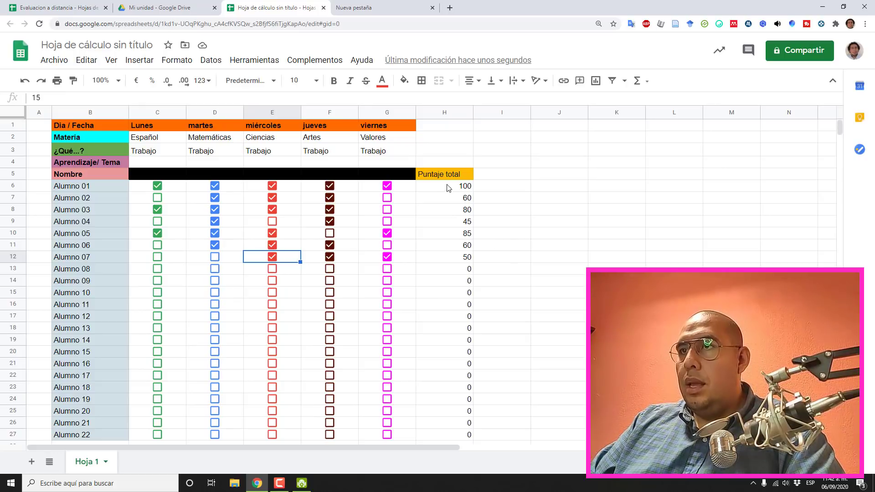
Centre-align the Puntaje total values in H6:H27
{"action": "left_click_drag", "start_coordinate": [449, 187], "coordinate": [439, 437]}
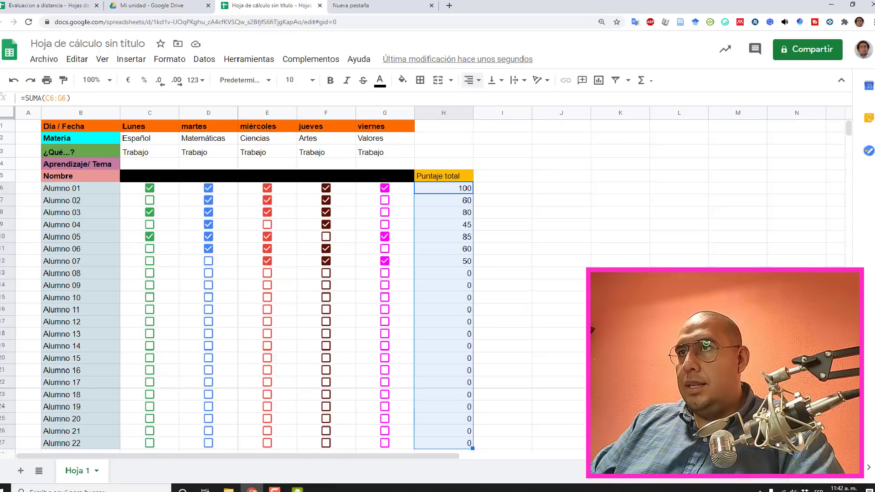
{"action": "left_click", "coordinate": [472, 81]}
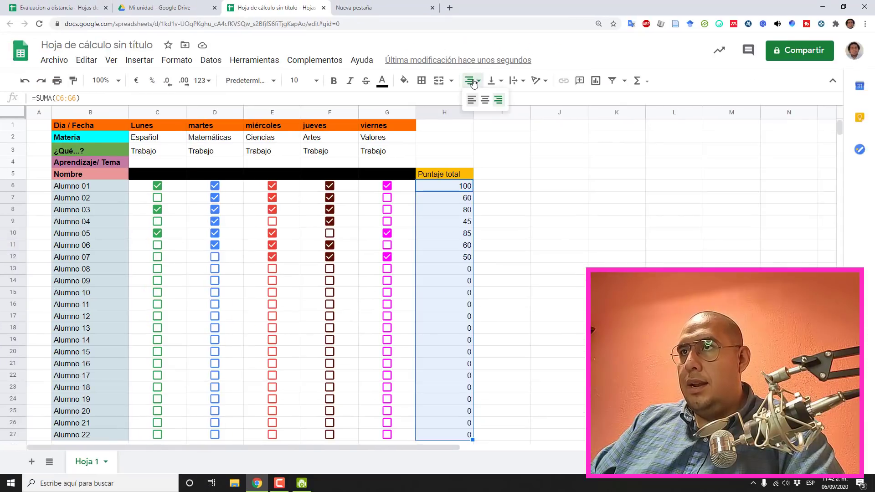
{"action": "left_click", "coordinate": [485, 100]}
{"action": "left_click", "coordinate": [583, 215]}
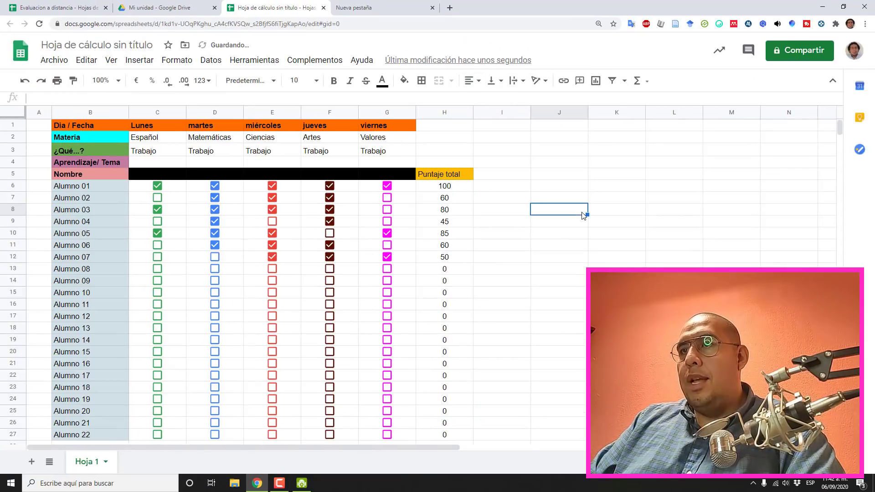
Create a conditional formatting rule on H6:H27 and switch it to Escala de colores
{"action": "left_click_drag", "start_coordinate": [464, 187], "coordinate": [465, 435]}
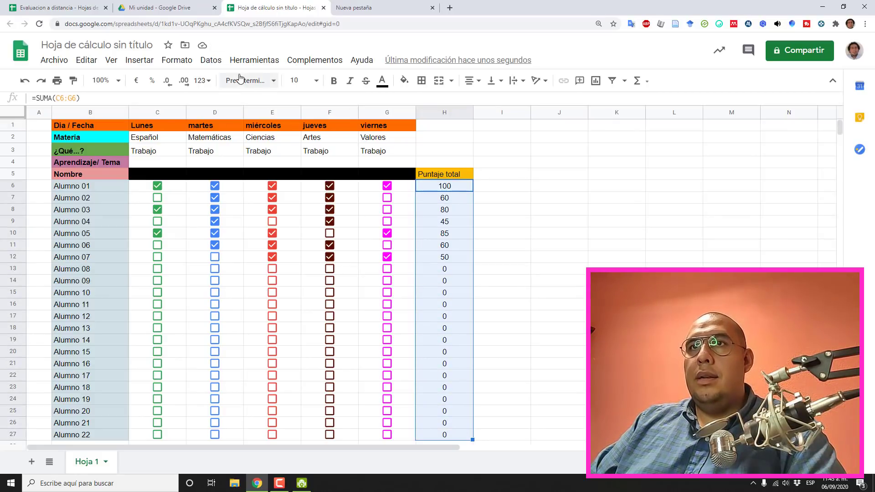
{"action": "left_click", "coordinate": [180, 61]}
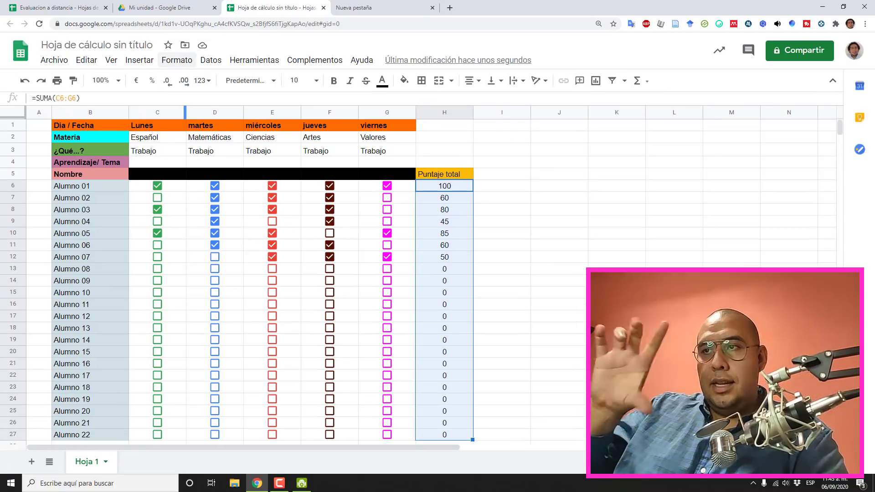
{"action": "left_click", "coordinate": [179, 61]}
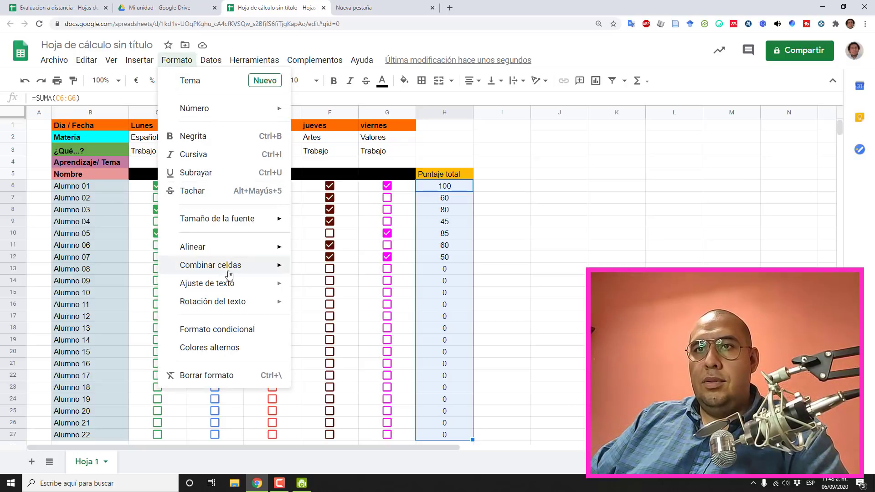
{"action": "left_click", "coordinate": [217, 329]}
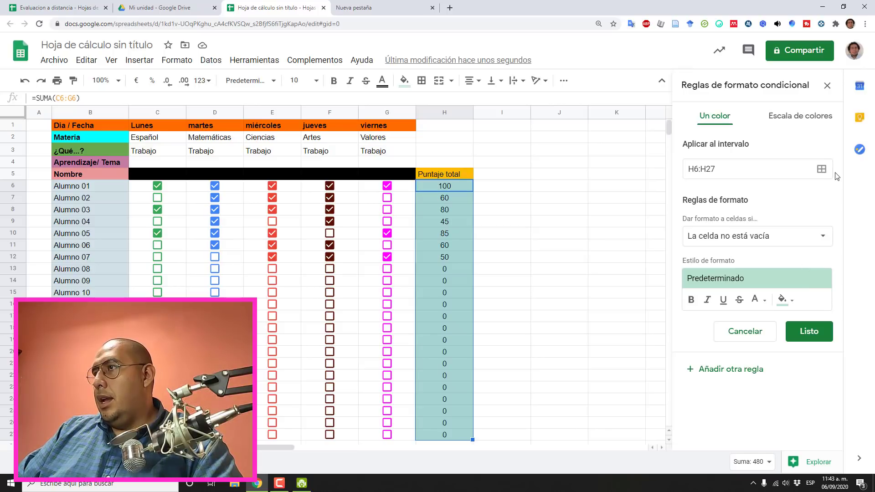
{"action": "left_click", "coordinate": [809, 250]}
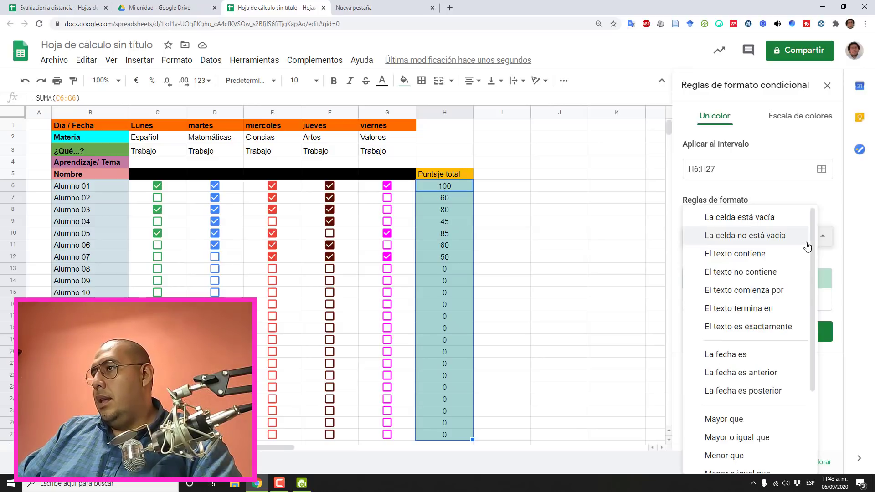
{"action": "left_click", "coordinate": [566, 228]}
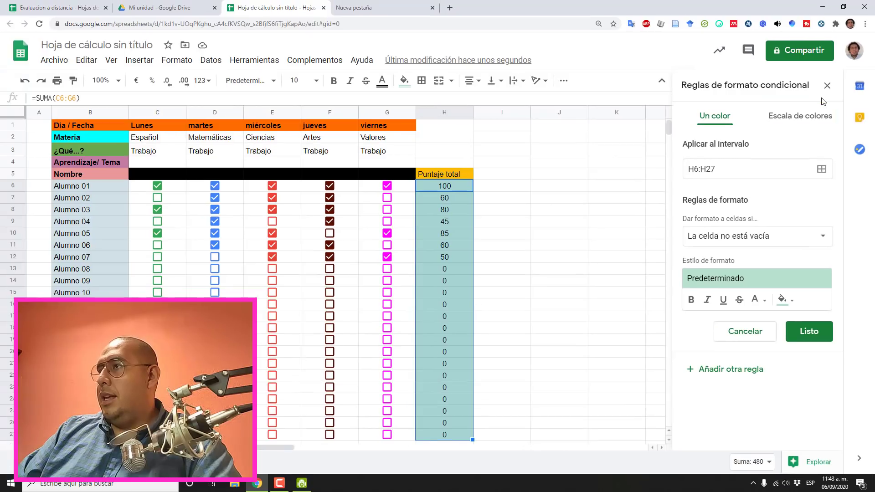
{"action": "left_click", "coordinate": [816, 119]}
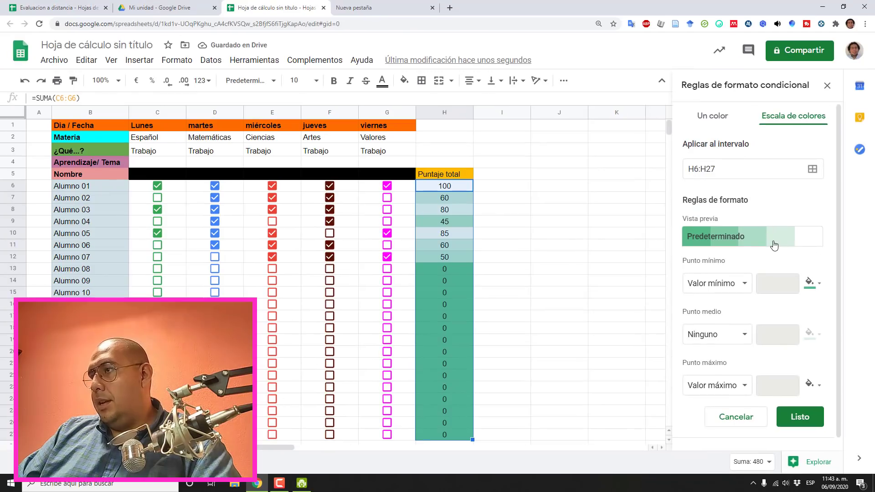
Apply the green-yellow-red preset and set the maximum point to Number 100 in green
{"action": "left_click", "coordinate": [774, 244]}
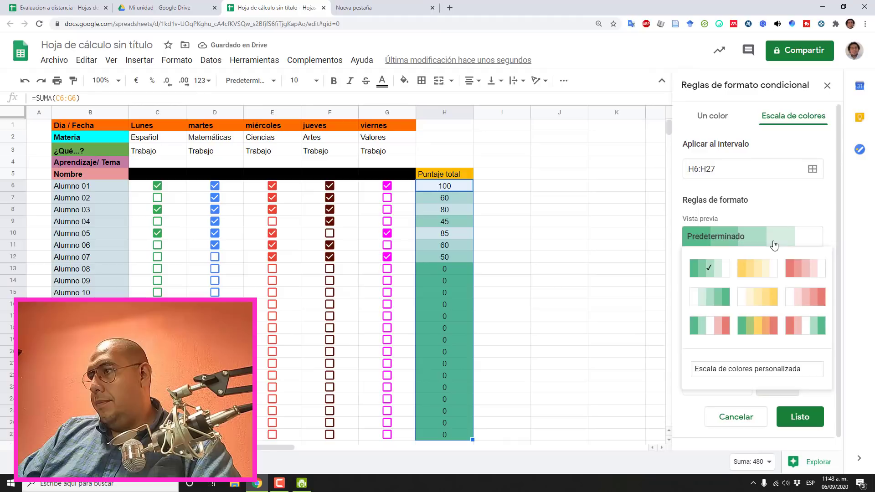
{"action": "left_click", "coordinate": [751, 326]}
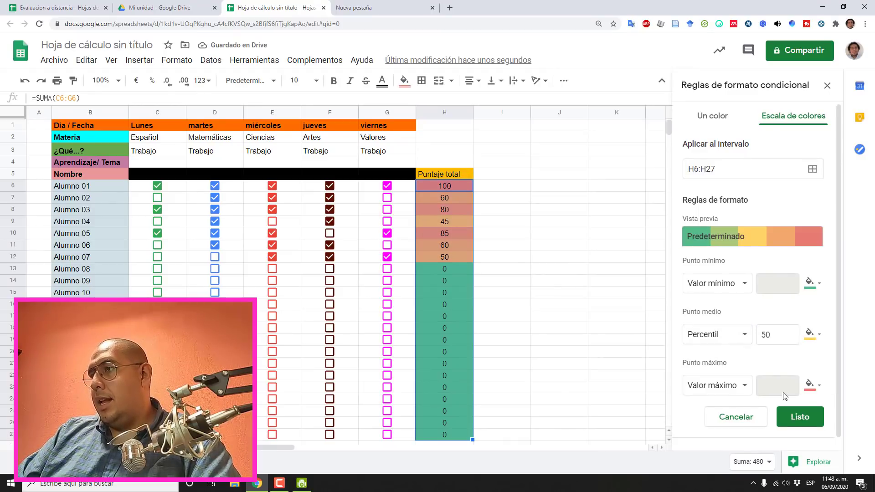
{"action": "left_click", "coordinate": [740, 386]}
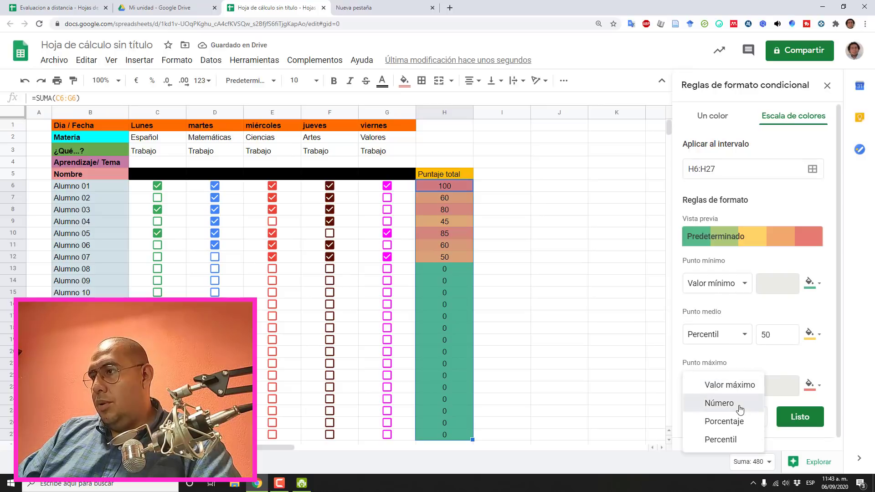
{"action": "left_click", "coordinate": [740, 408]}
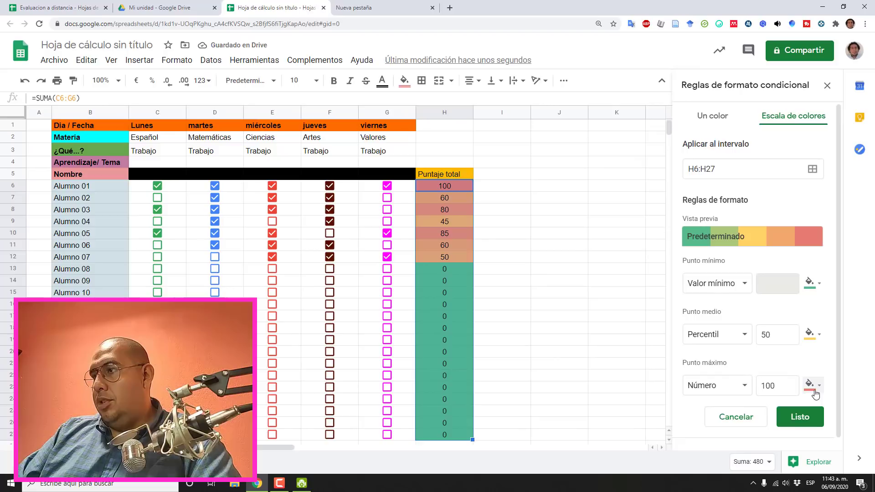
{"action": "left_click", "coordinate": [818, 388]}
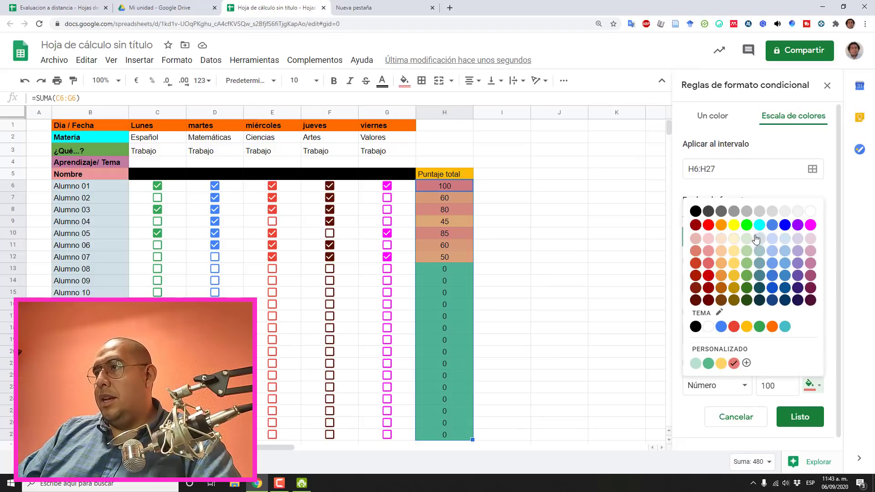
{"action": "left_click", "coordinate": [747, 225]}
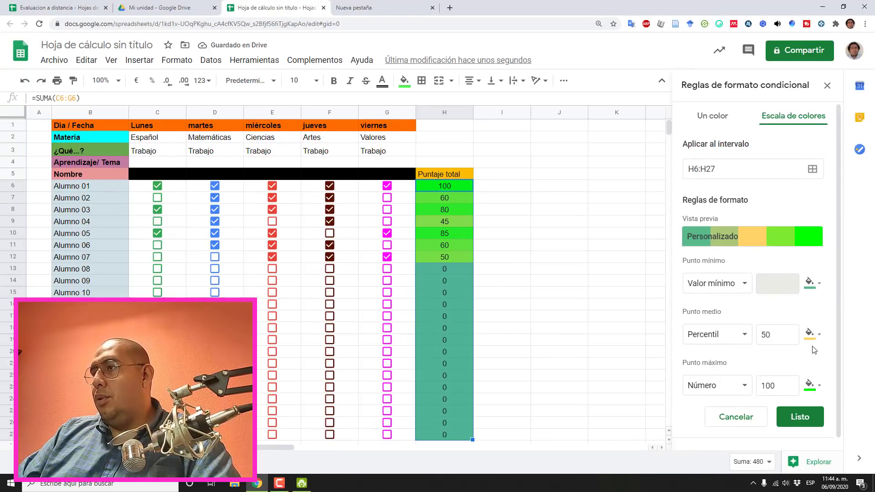
Colour the midpoint yellow-orange and the minimum point red
{"action": "left_click", "coordinate": [815, 343]}
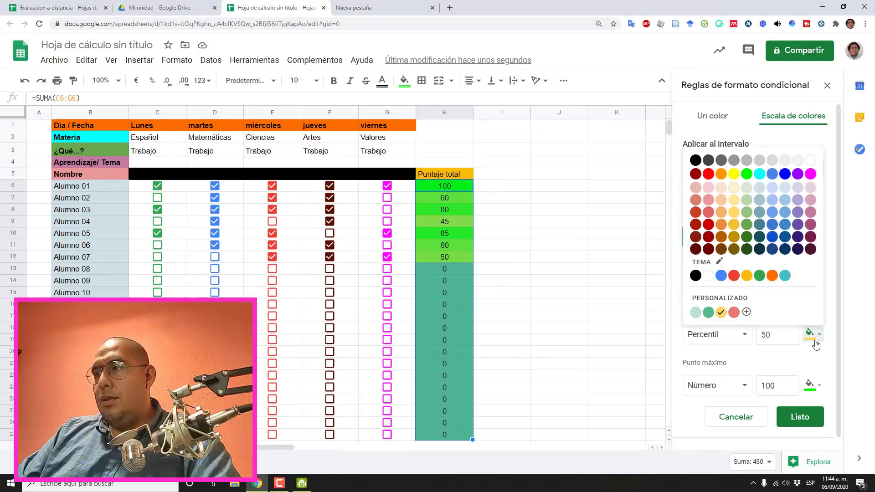
{"action": "left_click", "coordinate": [746, 276]}
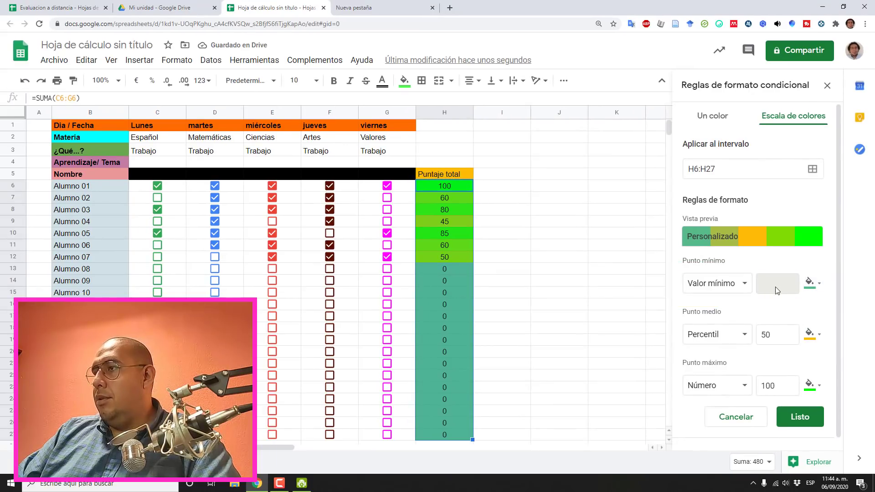
{"action": "left_click", "coordinate": [811, 283]}
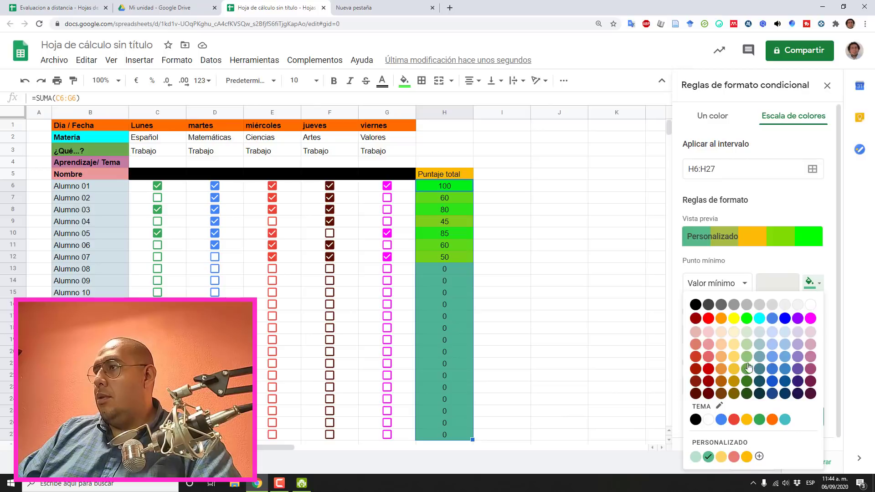
{"action": "left_click", "coordinate": [733, 420]}
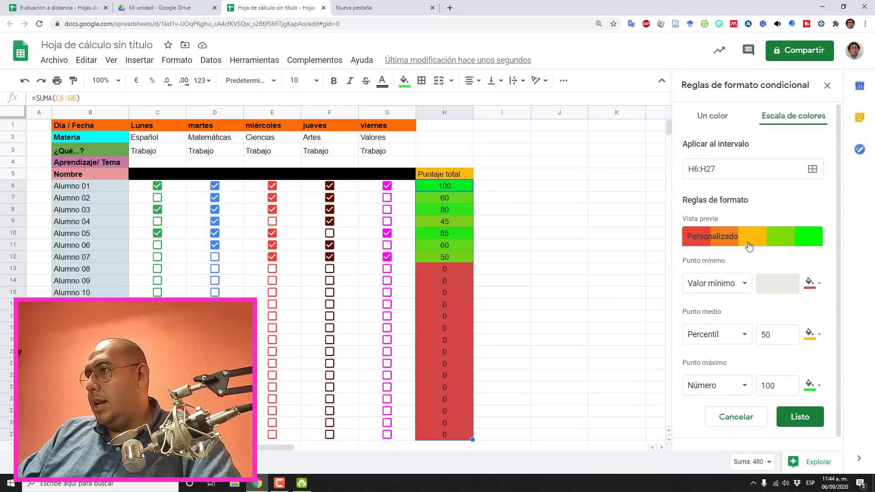
{"action": "left_click", "coordinate": [749, 246]}
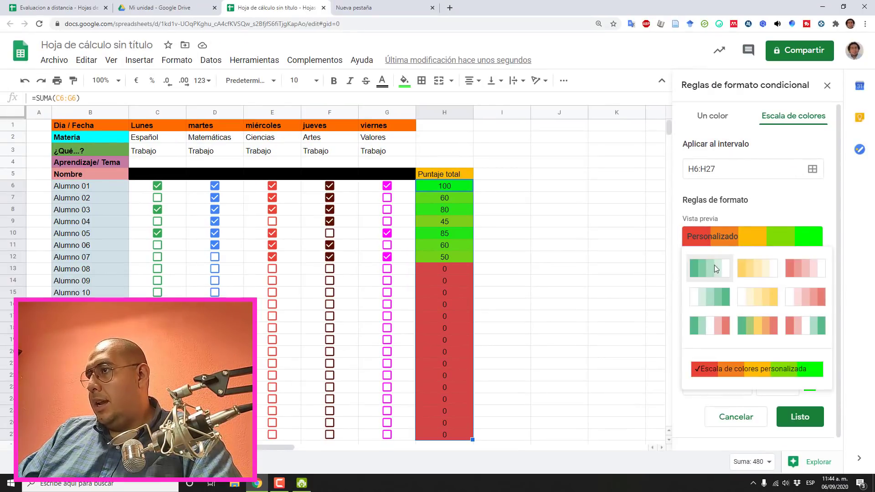
Set the lowest scores to red and the highest scores, at 100, to green
{"action": "left_click", "coordinate": [714, 265]}
{"action": "scroll", "coordinate": [793, 281], "scroll_direction": "down", "scroll_amount": 1}
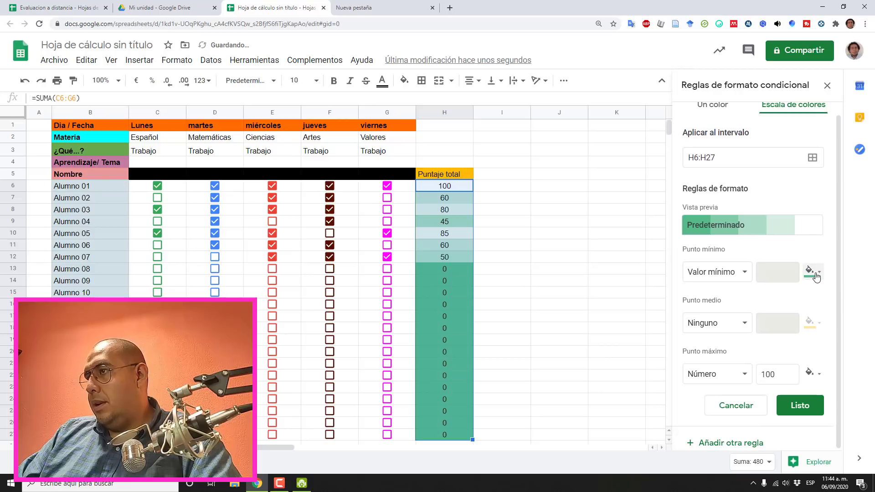
{"action": "left_click", "coordinate": [816, 274]}
{"action": "left_click", "coordinate": [817, 276]}
{"action": "left_click", "coordinate": [818, 276]}
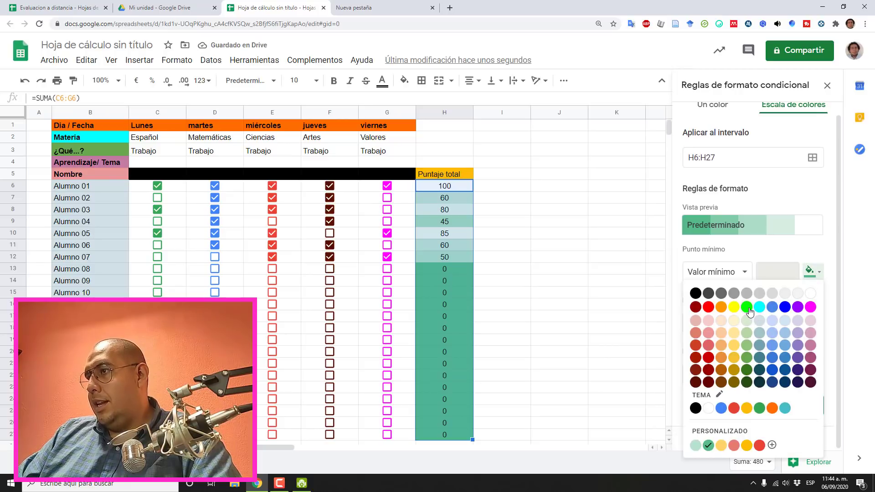
{"action": "left_click", "coordinate": [746, 306]}
{"action": "double_click", "coordinate": [787, 379]}
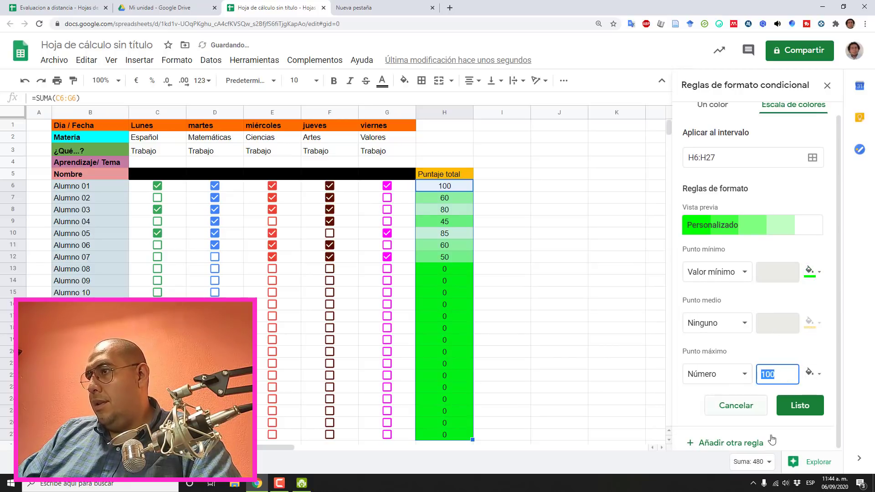
{"action": "left_click", "coordinate": [811, 276]}
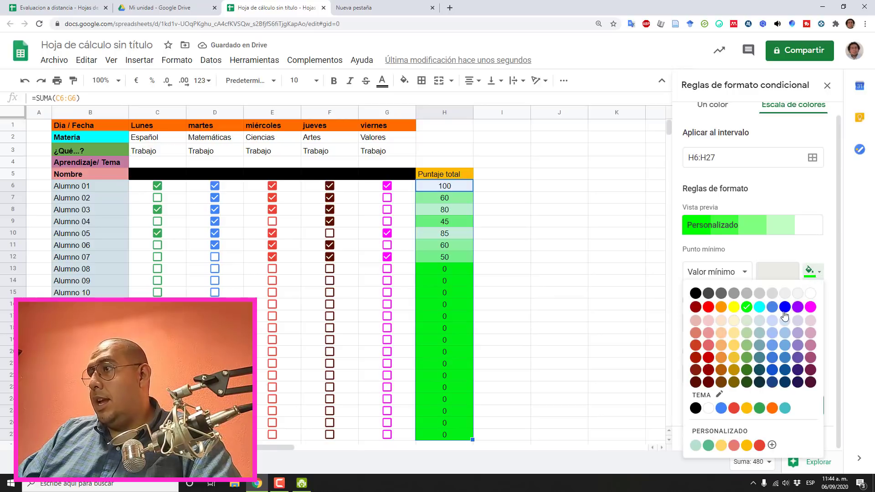
{"action": "left_click", "coordinate": [708, 313]}
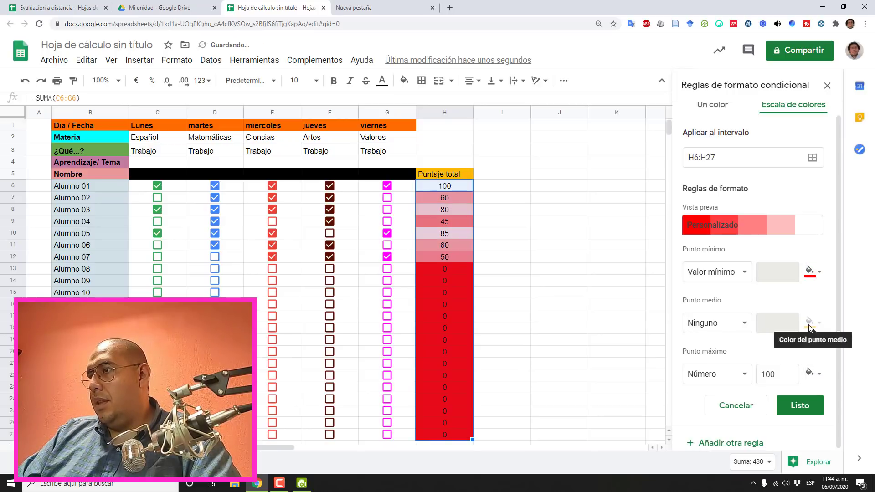
{"action": "left_click", "coordinate": [811, 374]}
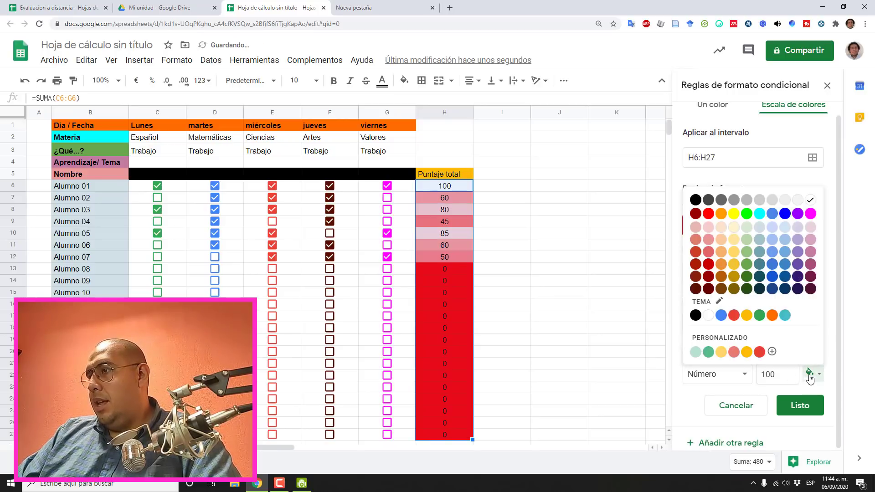
{"action": "left_click", "coordinate": [746, 215]}
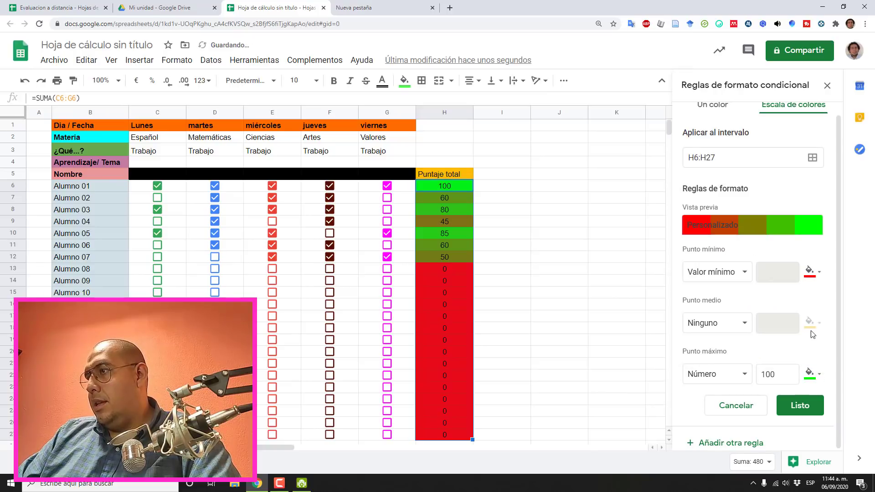
Reapply the green-yellow-red preset with bright green highest and red lowest, then save the rule
{"action": "left_click", "coordinate": [788, 226]}
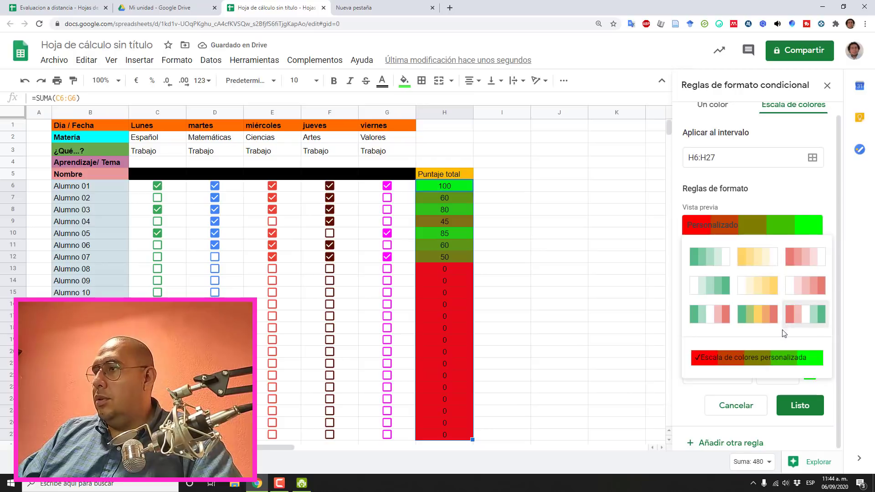
{"action": "left_click", "coordinate": [758, 319]}
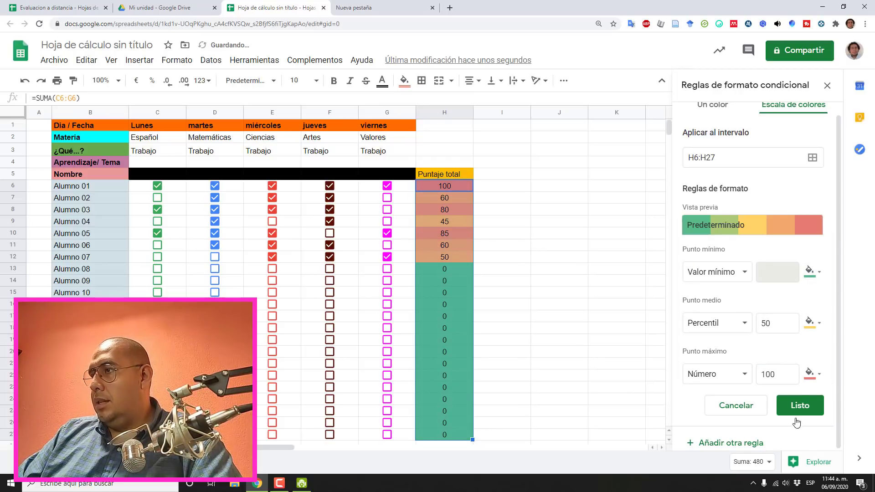
{"action": "left_click", "coordinate": [810, 375]}
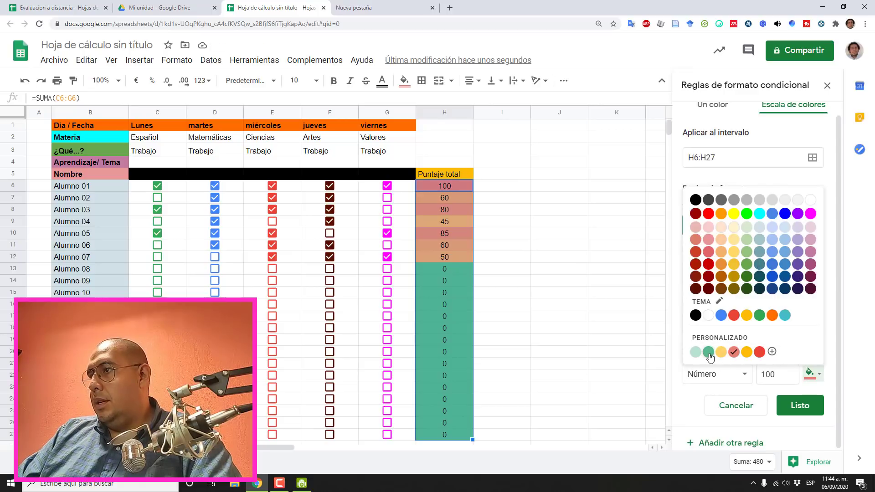
{"action": "left_click", "coordinate": [708, 352]}
{"action": "left_click", "coordinate": [813, 378]}
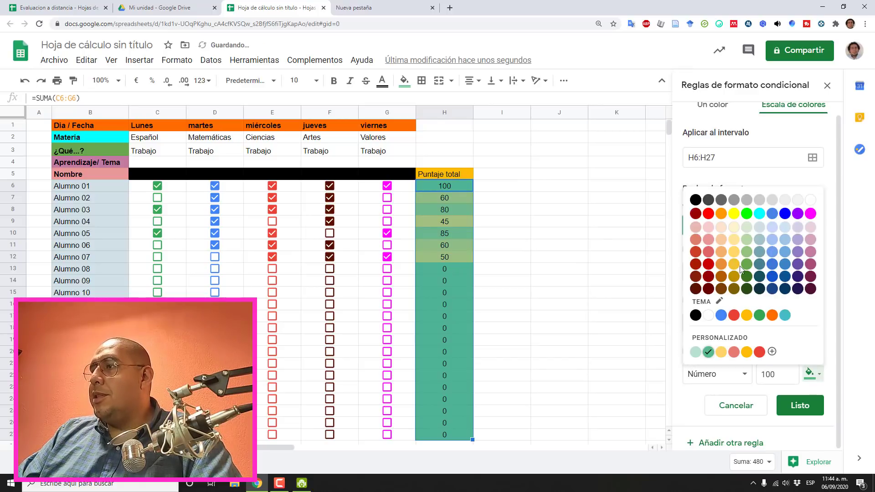
{"action": "left_click", "coordinate": [747, 217]}
{"action": "left_click", "coordinate": [815, 270]}
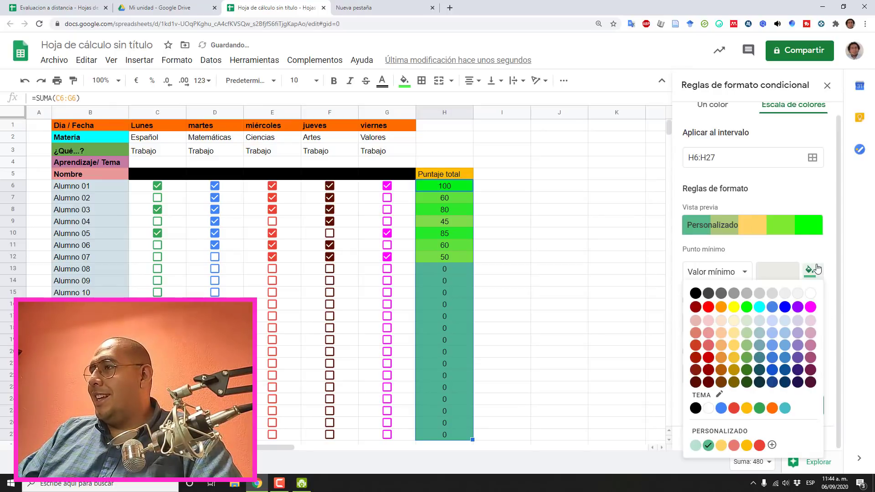
{"action": "left_click", "coordinate": [709, 307]}
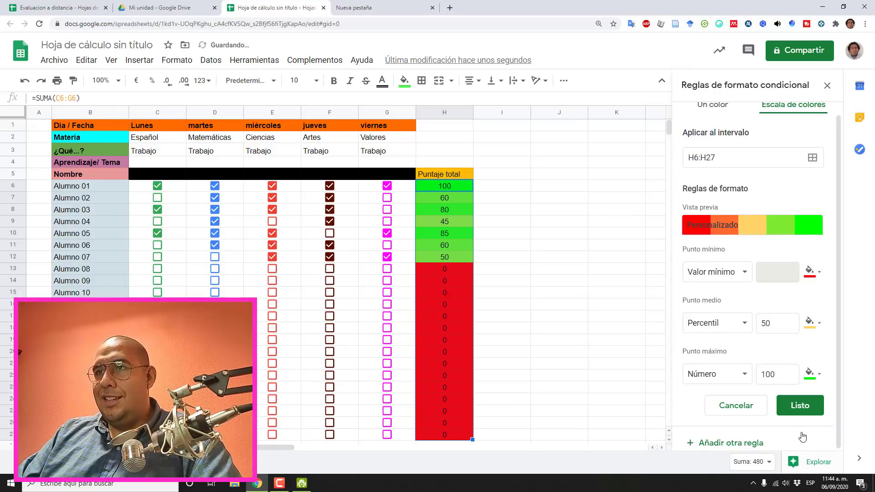
{"action": "left_click", "coordinate": [801, 410]}
Close the conditional formatting sidebar and return to the grade table
{"action": "left_click", "coordinate": [616, 211]}
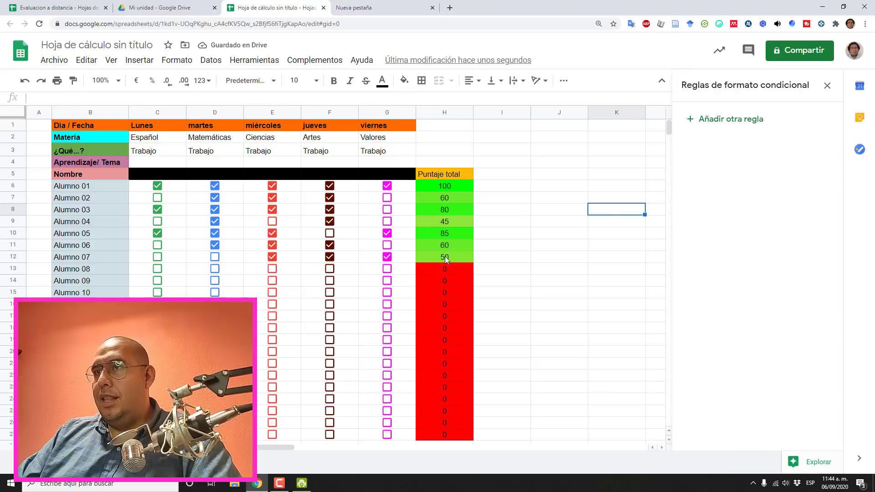
{"action": "left_click", "coordinate": [827, 85]}
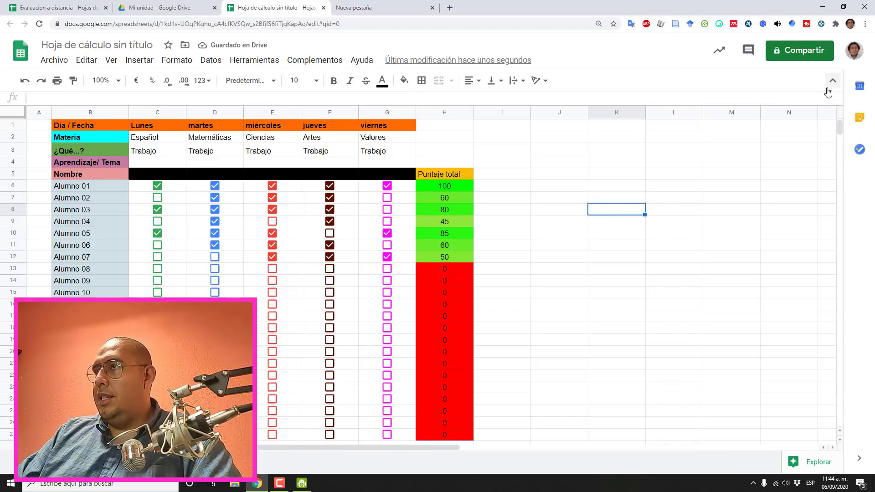
{"action": "scroll", "coordinate": [422, 316], "scroll_direction": "down", "scroll_amount": 1}
{"action": "scroll", "coordinate": [422, 316], "scroll_direction": "up", "scroll_amount": 1}
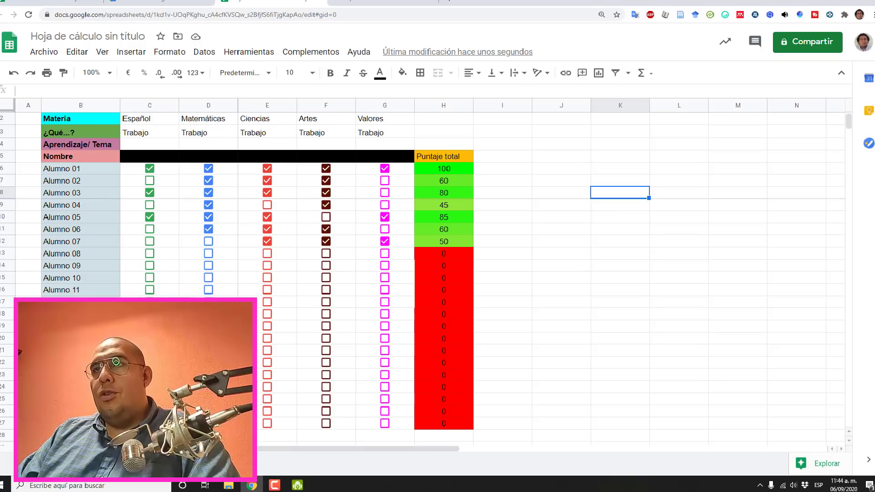
Untick Valores for Alumno 07 and tick subjects for Alumnos 09 through the row 18 student
{"action": "left_click", "coordinate": [387, 246]}
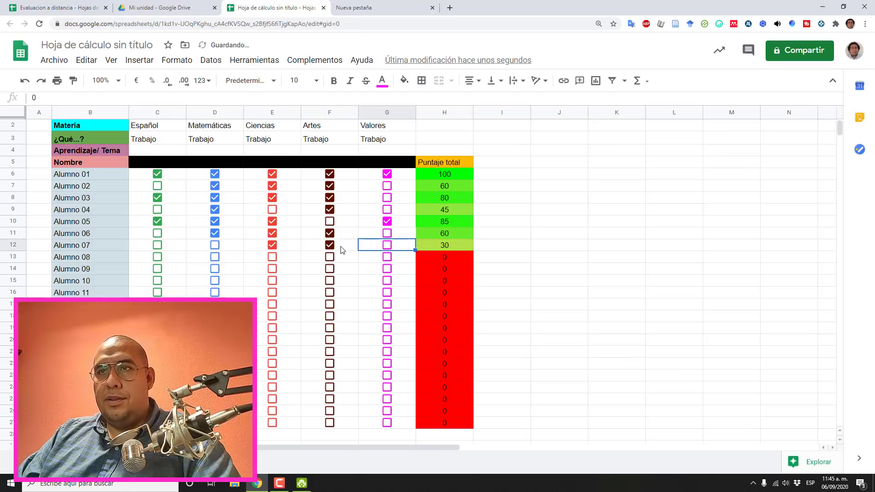
{"action": "left_click", "coordinate": [158, 268]}
{"action": "left_click", "coordinate": [215, 269]}
{"action": "left_click", "coordinate": [228, 294]}
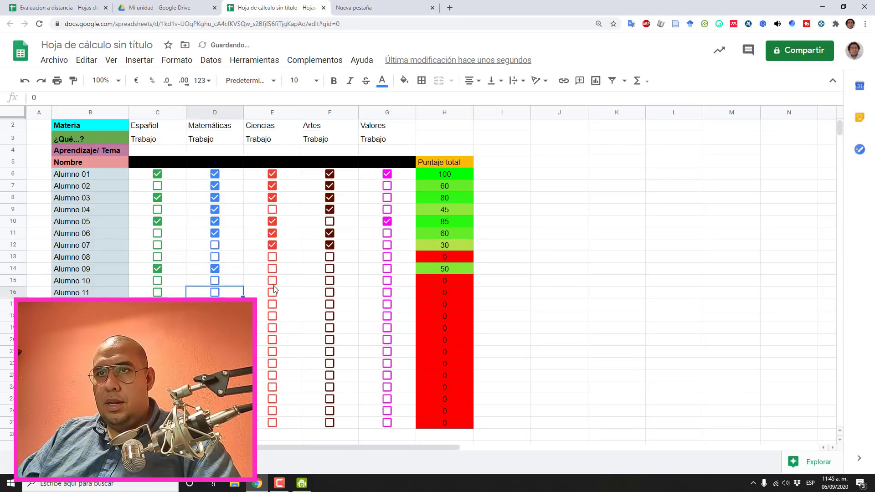
{"action": "left_click", "coordinate": [272, 280]}
{"action": "left_click", "coordinate": [272, 292]}
{"action": "left_click", "coordinate": [329, 304]}
{"action": "left_click", "coordinate": [272, 316]}
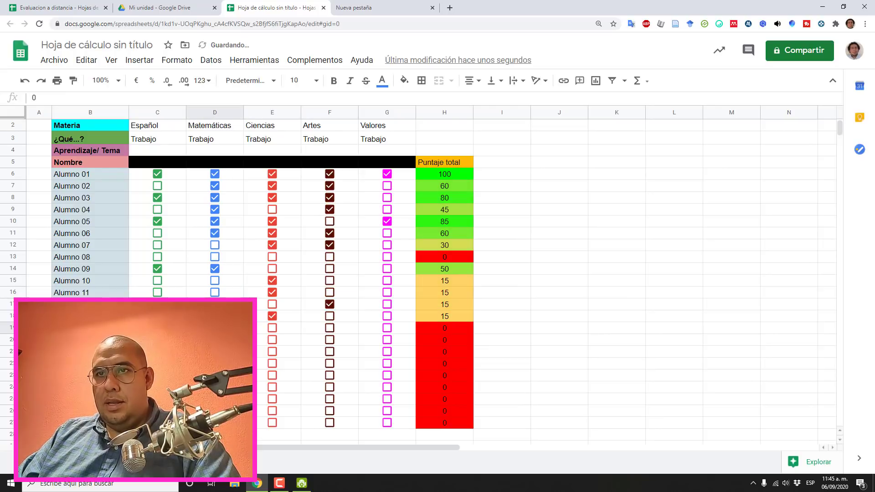
Tick subject checkboxes for the students in rows 19 to 23
{"action": "left_click", "coordinate": [158, 328]}
{"action": "left_click", "coordinate": [157, 340]}
{"action": "left_click", "coordinate": [215, 339]}
{"action": "left_click", "coordinate": [214, 352]}
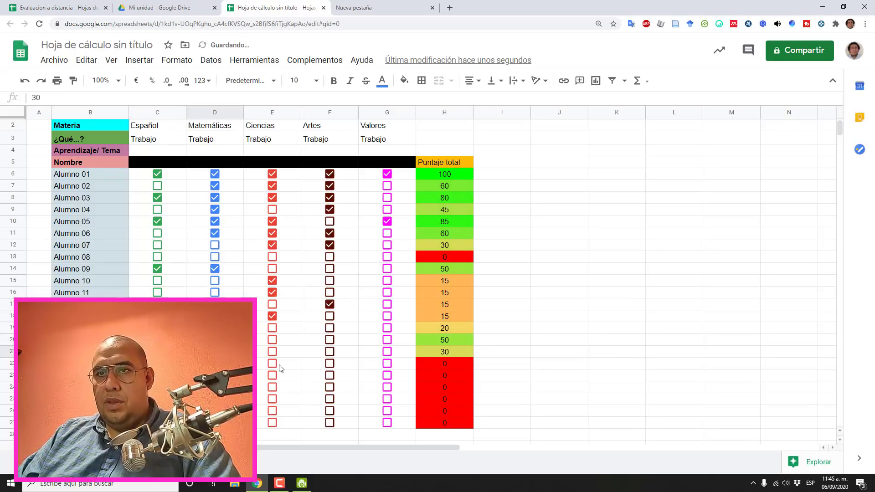
{"action": "left_click", "coordinate": [292, 364]}
{"action": "left_click", "coordinate": [330, 363]}
{"action": "left_click", "coordinate": [272, 375]}
Tick Ciencias, Artes, Valores and other subjects for the students in rows 24 to 26
{"action": "left_click", "coordinate": [272, 387]}
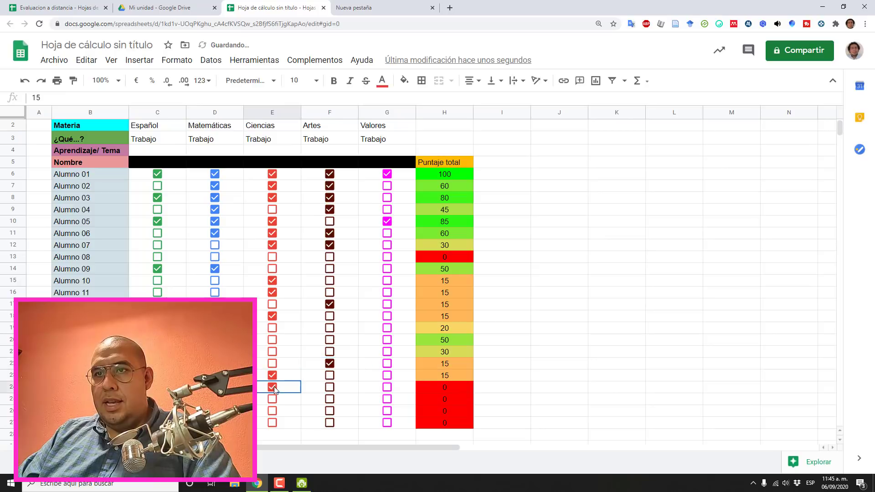
{"action": "left_click", "coordinate": [329, 387]}
{"action": "left_click", "coordinate": [387, 386]}
{"action": "left_click", "coordinate": [387, 399]}
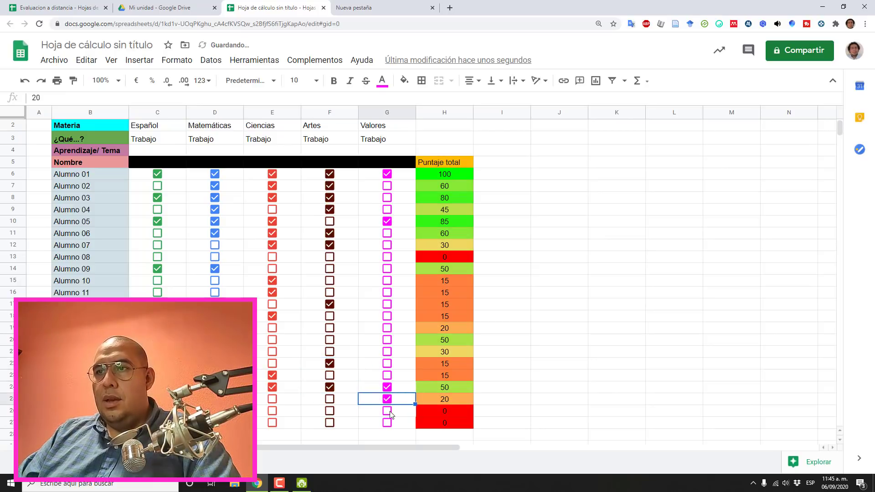
{"action": "left_click", "coordinate": [387, 411]}
{"action": "left_click", "coordinate": [330, 410]}
{"action": "left_click", "coordinate": [272, 411]}
{"action": "left_click", "coordinate": [214, 411]}
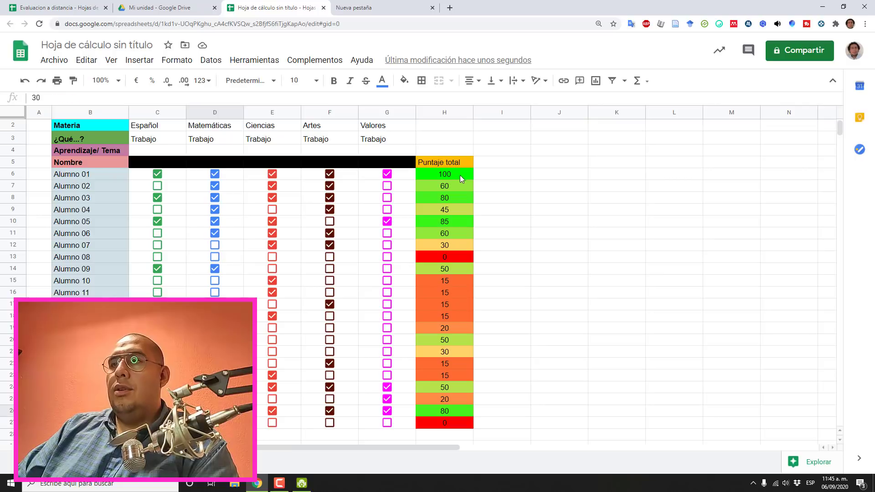
{"action": "left_click_drag", "start_coordinate": [460, 175], "coordinate": [463, 423]}
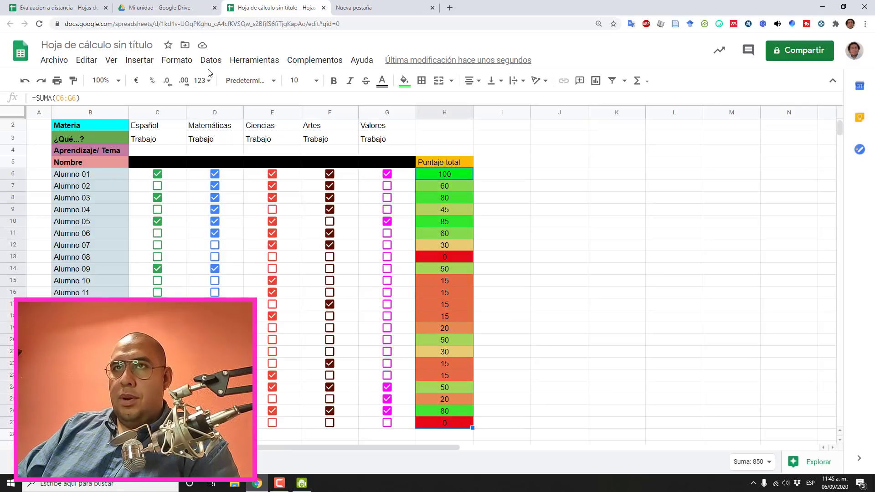
{"action": "left_click", "coordinate": [176, 59]}
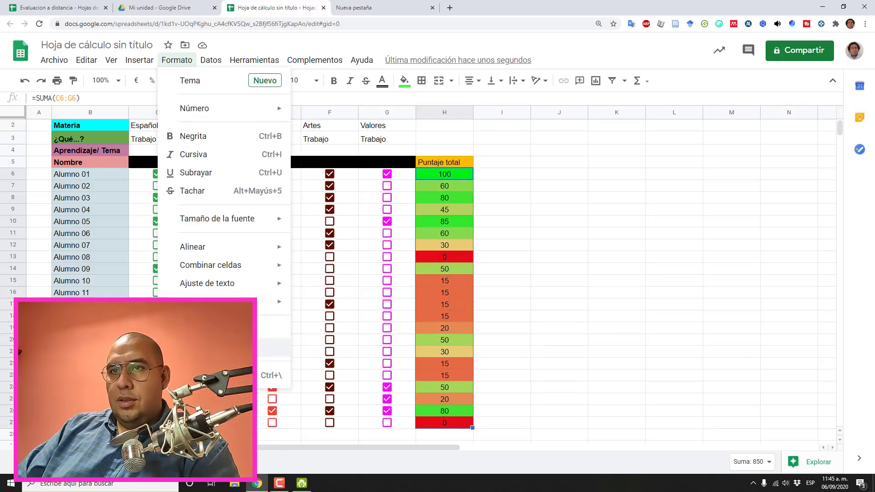
{"action": "left_click", "coordinate": [585, 278]}
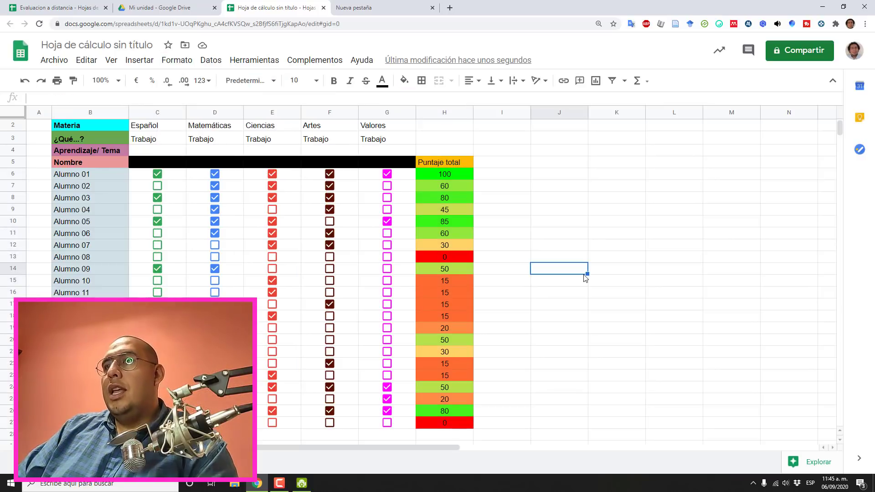